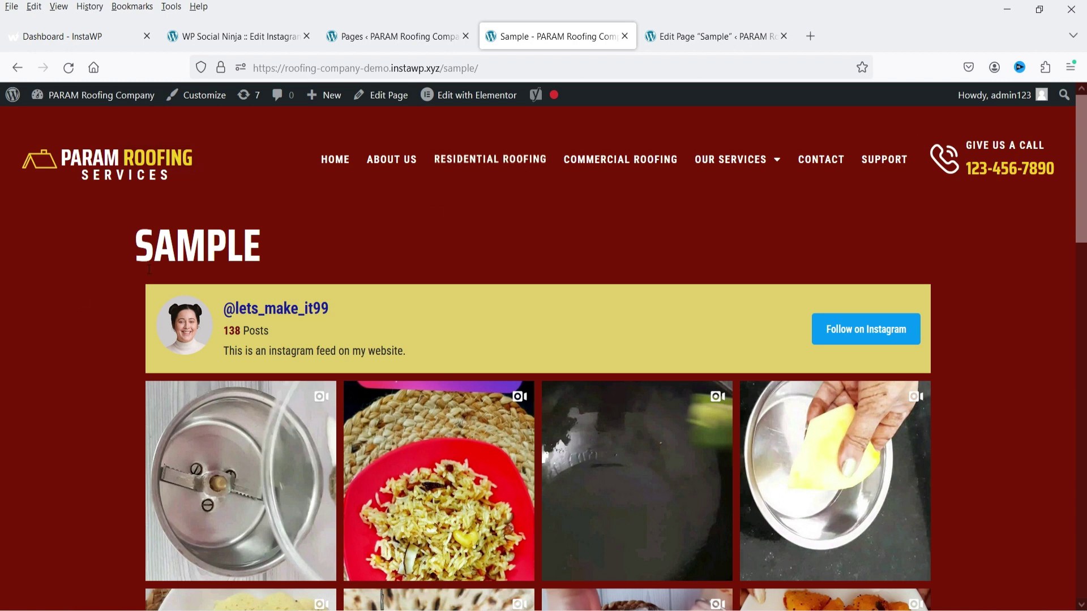
- Scroll to the Instagram feed on the Sample page and open the first post's coconut chutney video in a popup
scroll(65, 310, down, 2)
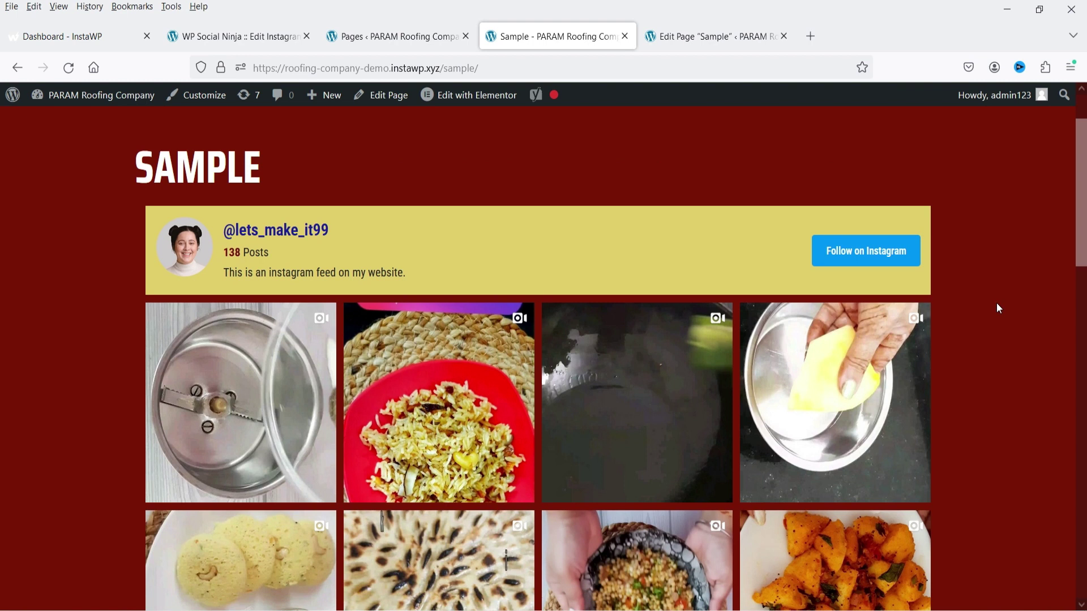
scroll(998, 329, down, 4)
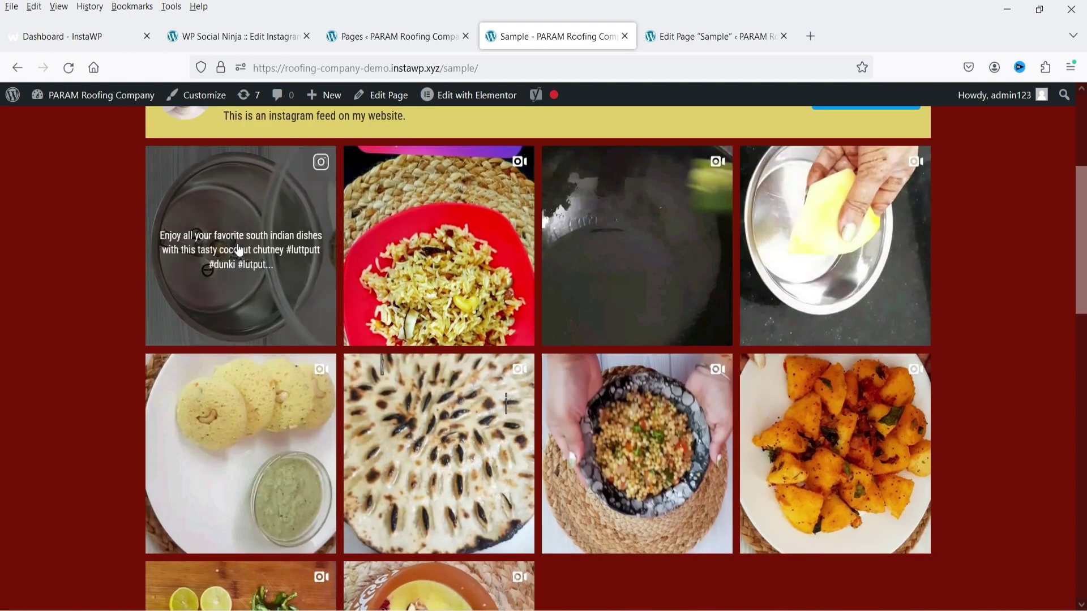
click(238, 243)
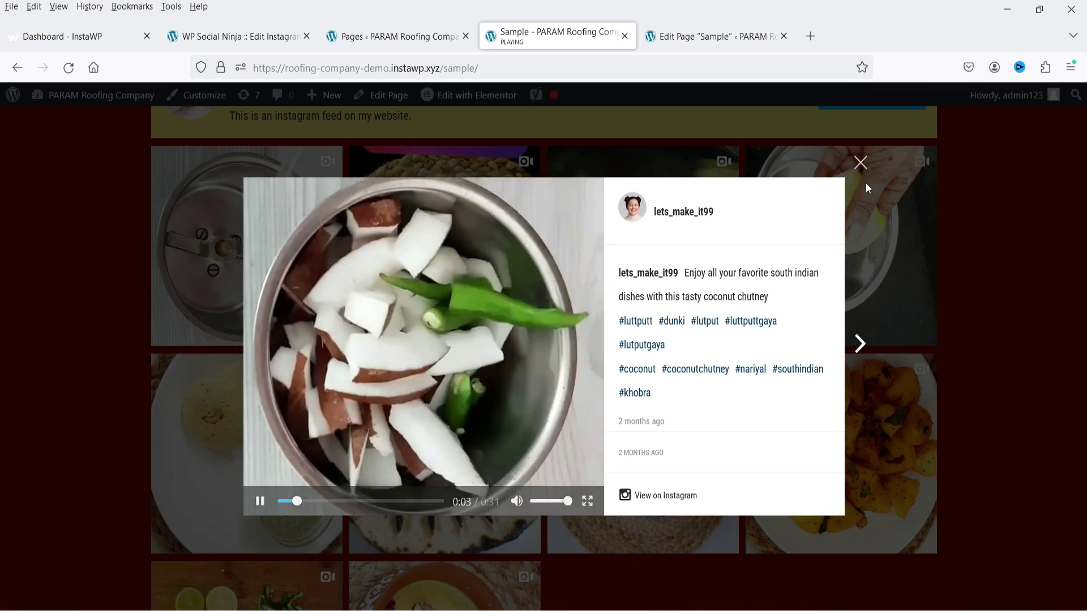
- Close the popup and advance the Instagram carousel four times until it wraps to the first posts
click(861, 162)
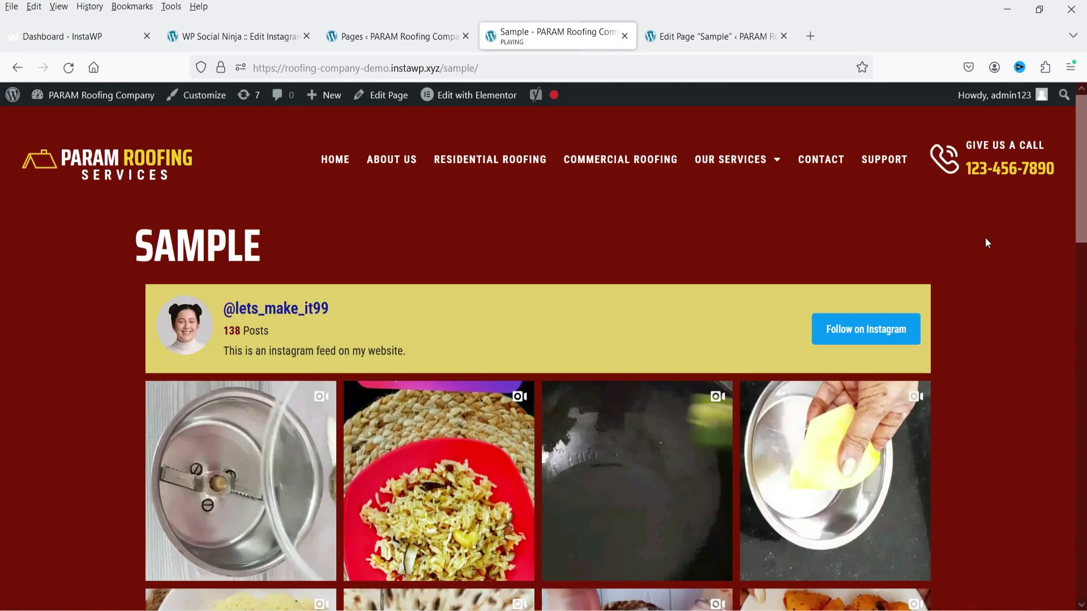
scroll(985, 236, down, 2)
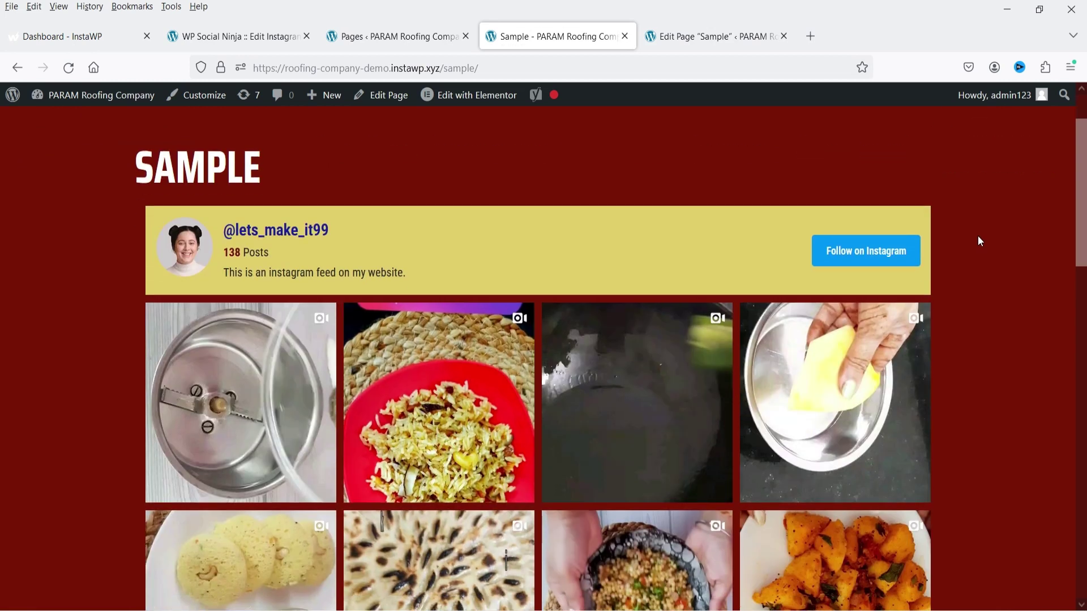
scroll(985, 249, down, 10)
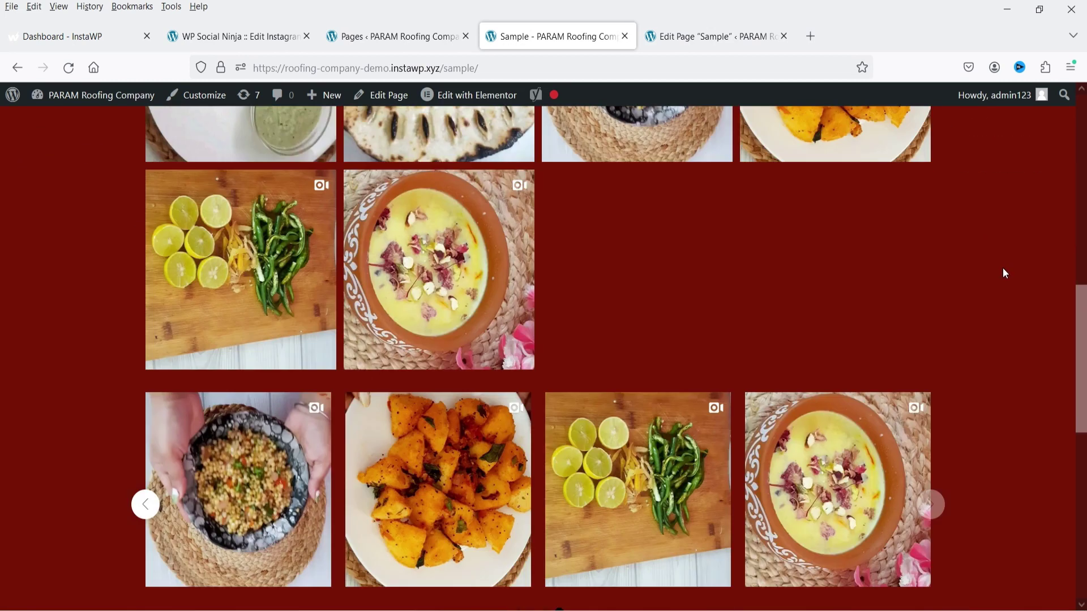
scroll(1003, 272, down, 2)
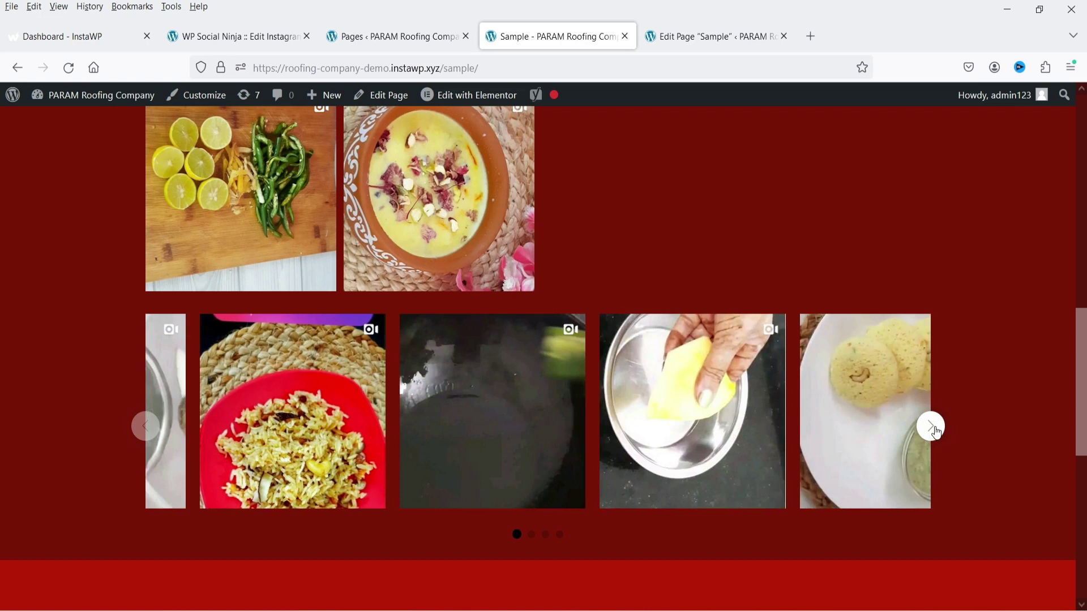
click(931, 426)
click(932, 426)
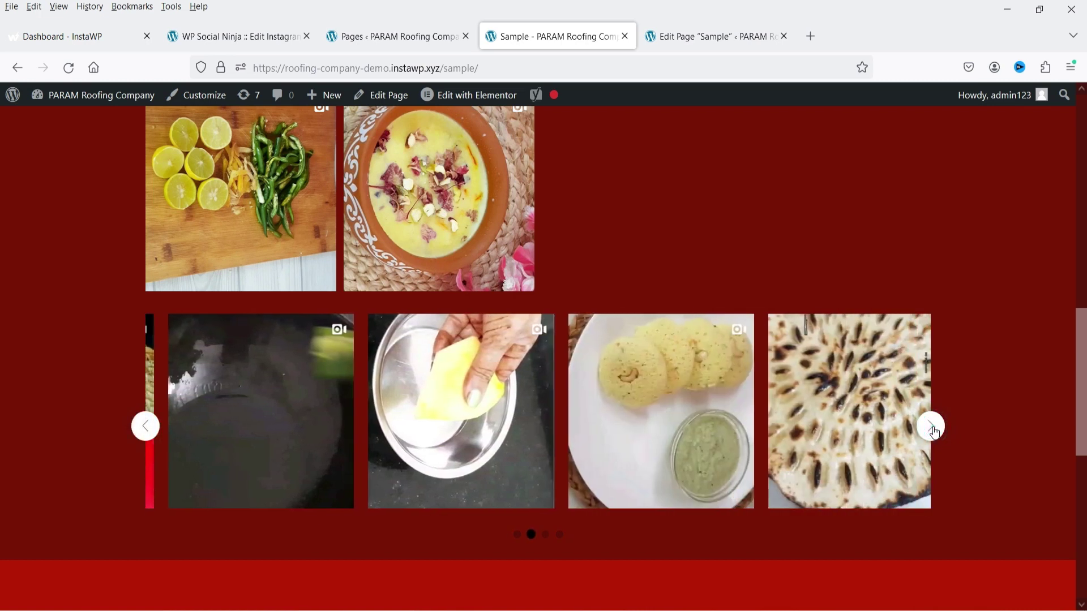
click(932, 427)
click(932, 426)
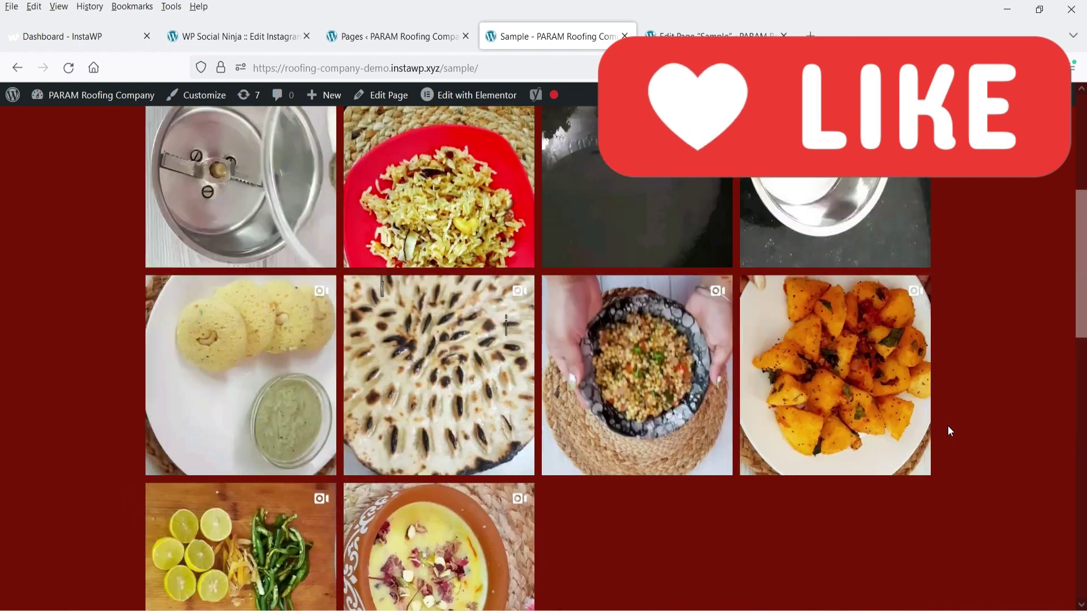
scroll(991, 403, up, 3)
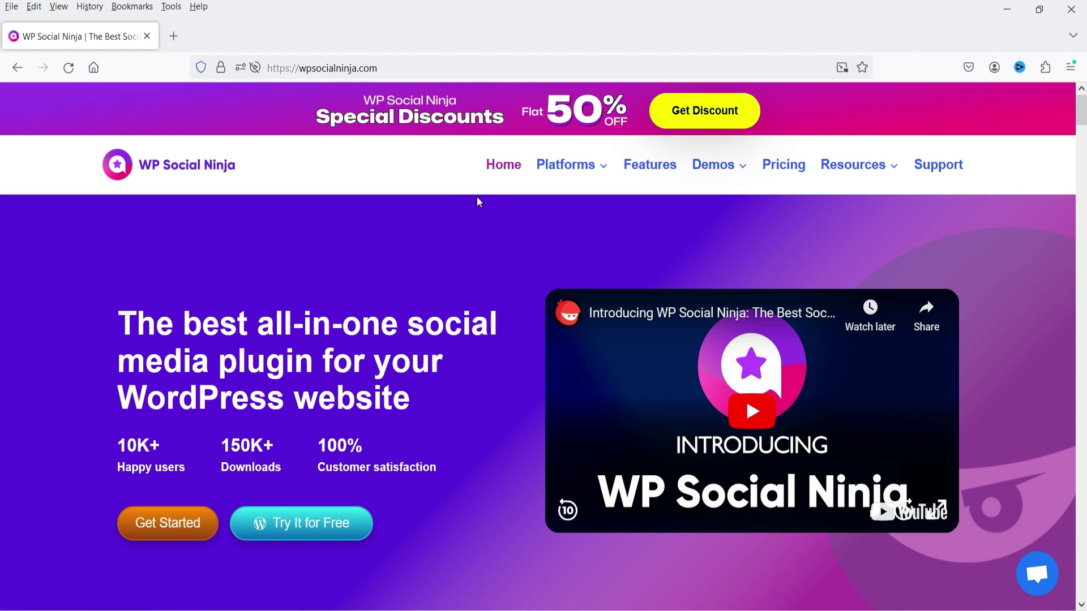
- Browse the wpsocialninja.com home page with its plugin overview and 50% discount banner
mouse_move(573, 166)
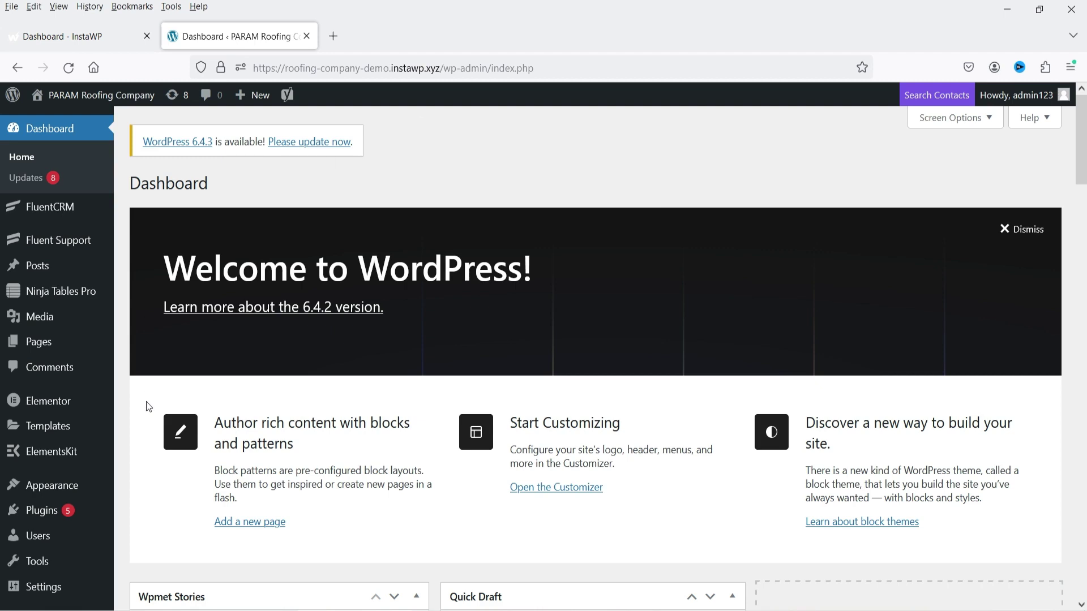
- Search the plugin directory for 'wp social ninja', then install and activate it
mouse_move(42, 510)
click(150, 535)
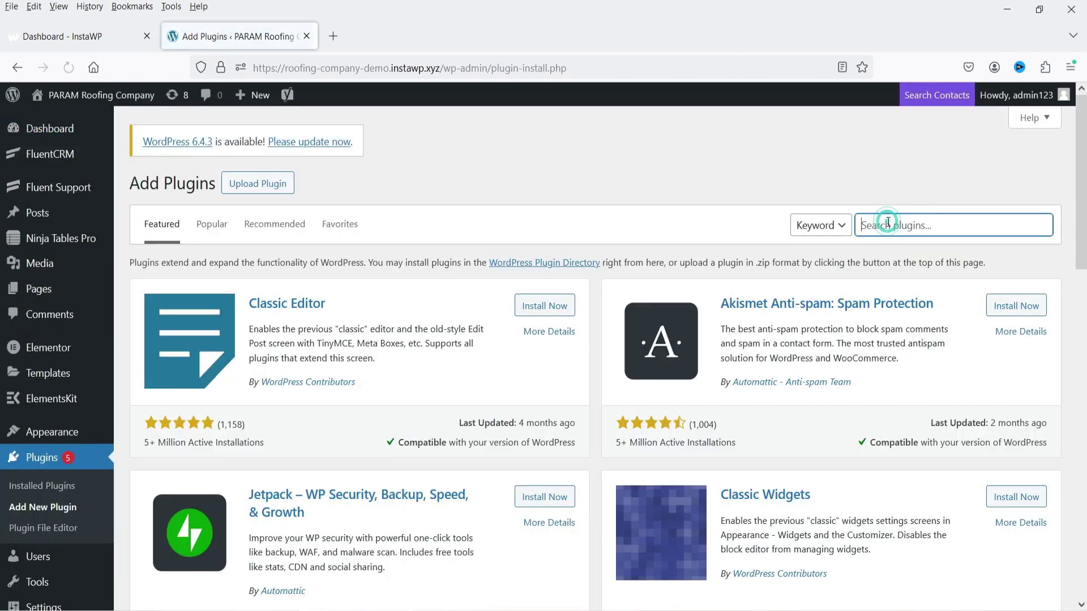
click(888, 225)
text(wp)
text( soc)
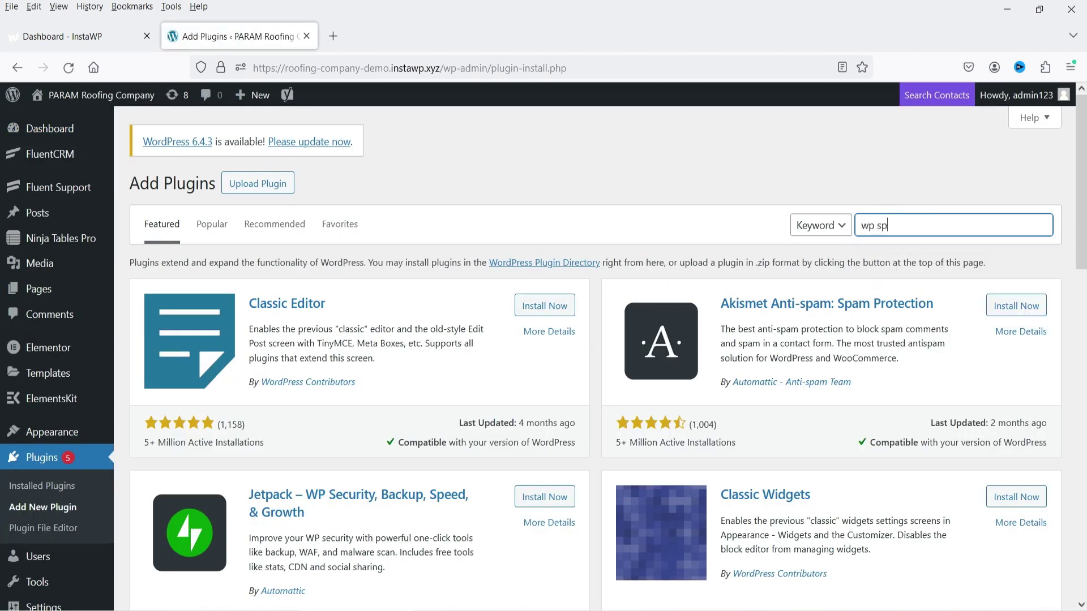
text(ial ninja)
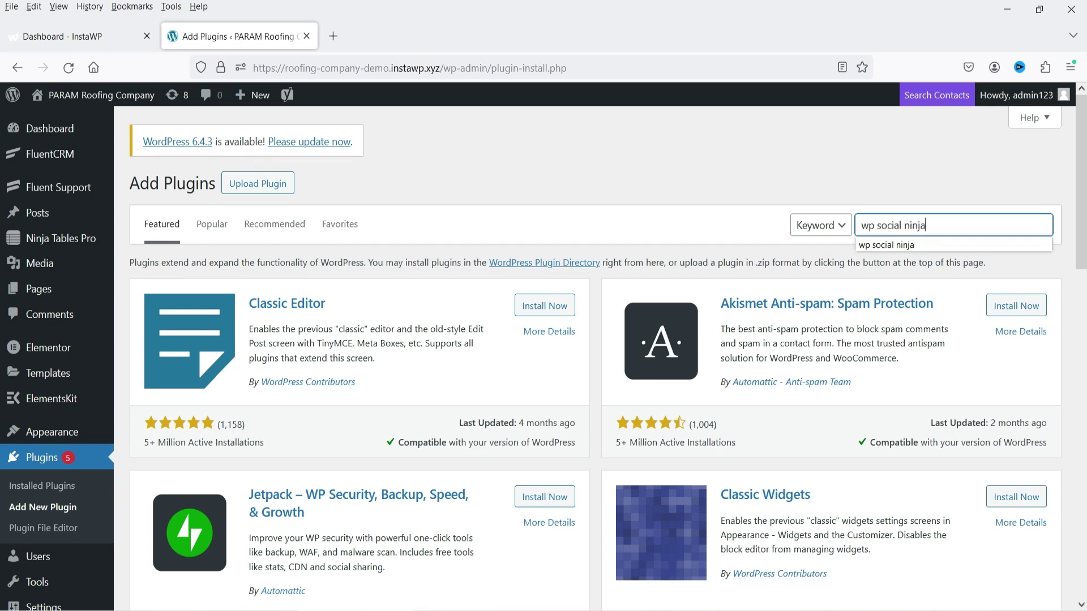
key(Return)
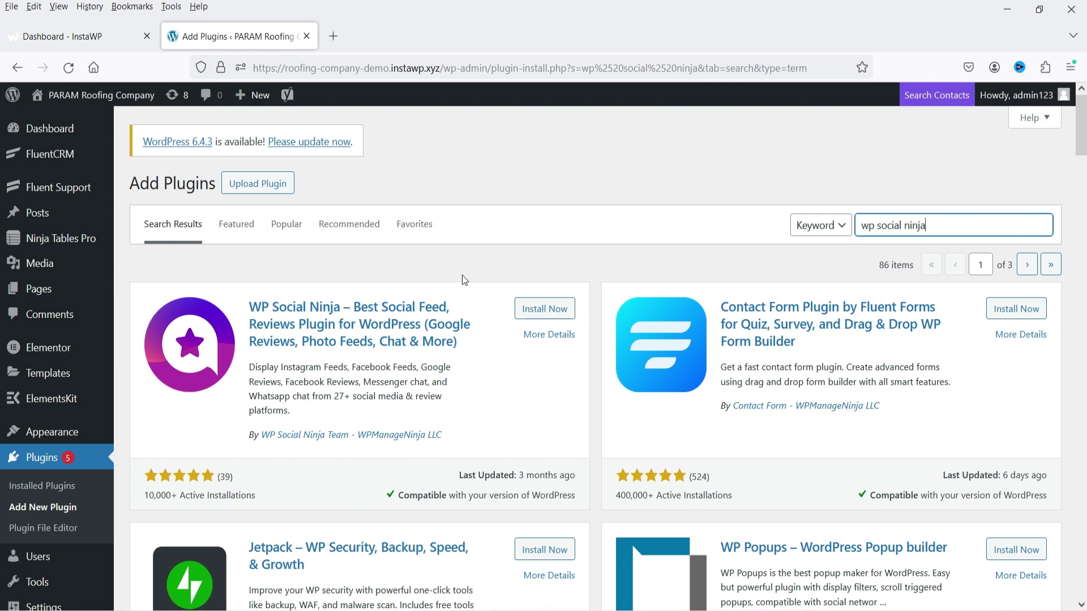
click(544, 309)
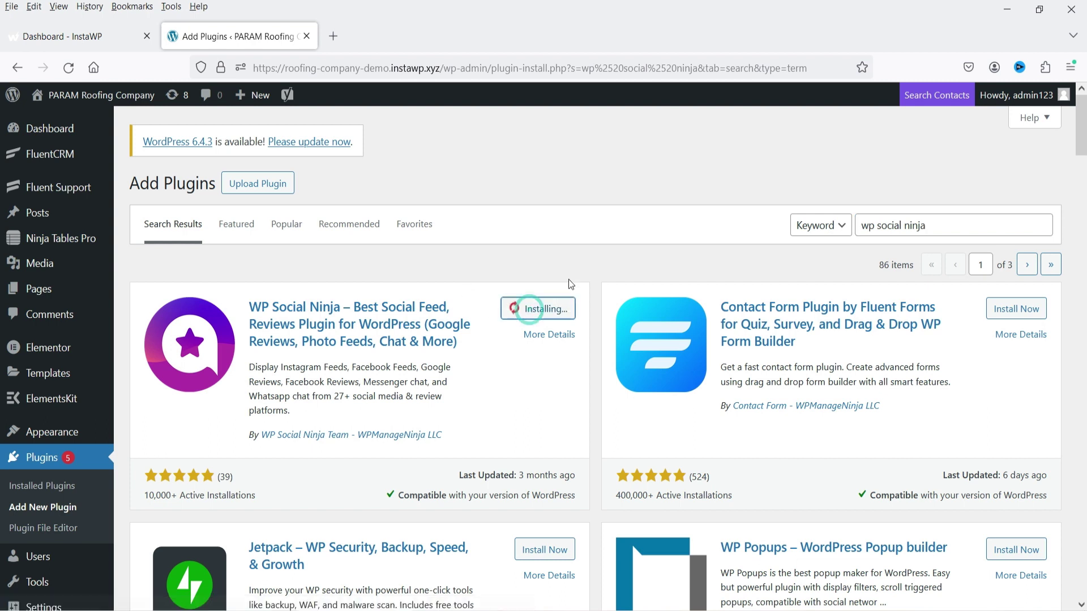
click(559, 313)
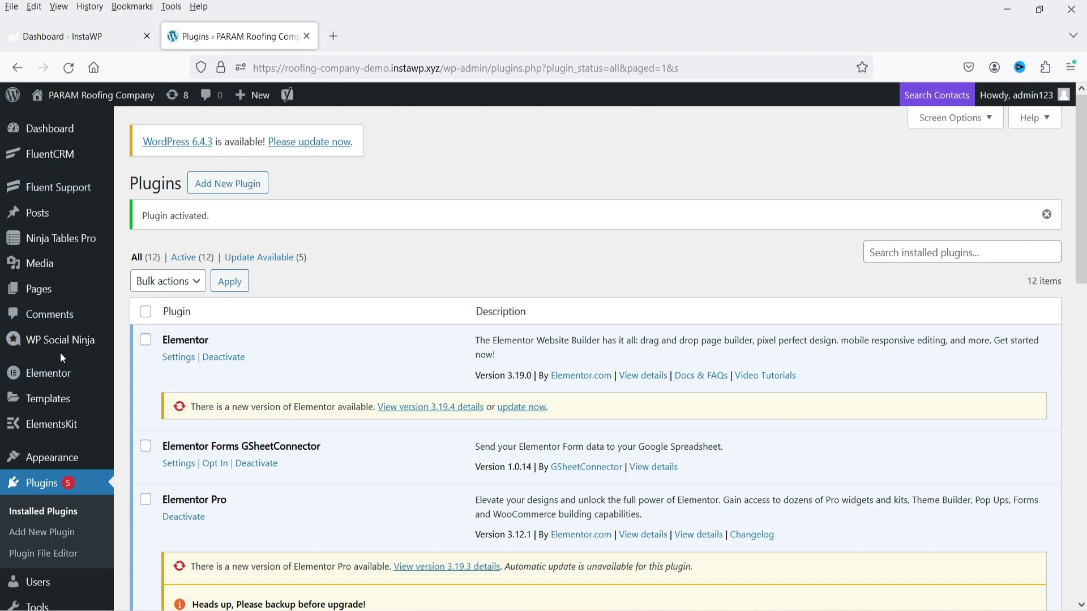
- Go to WP Social Ninja > Platforms and look through the listed feed and review platforms
mouse_move(62, 351)
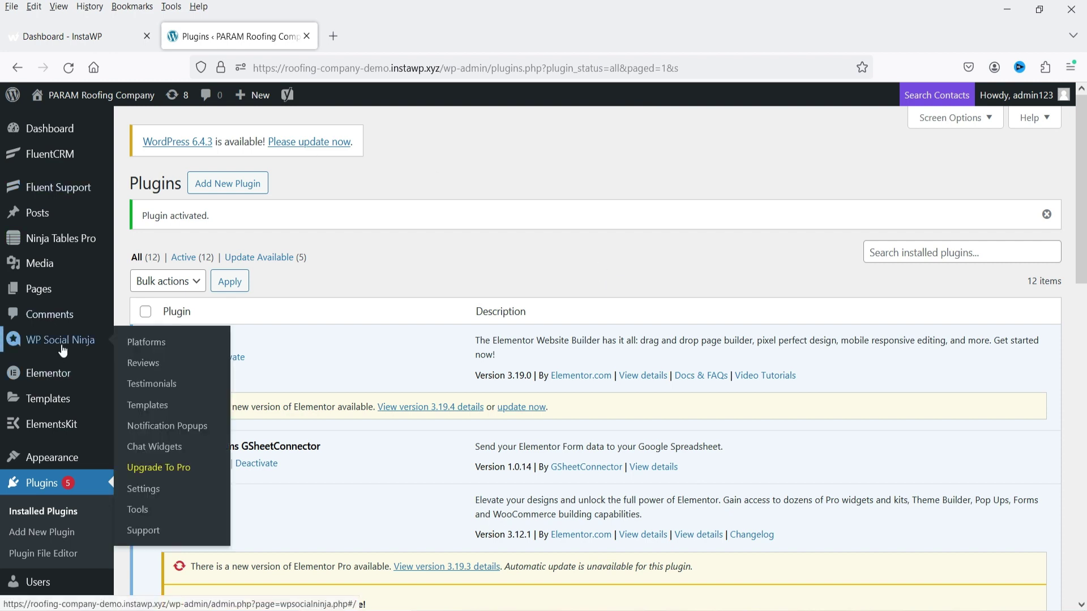
click(63, 347)
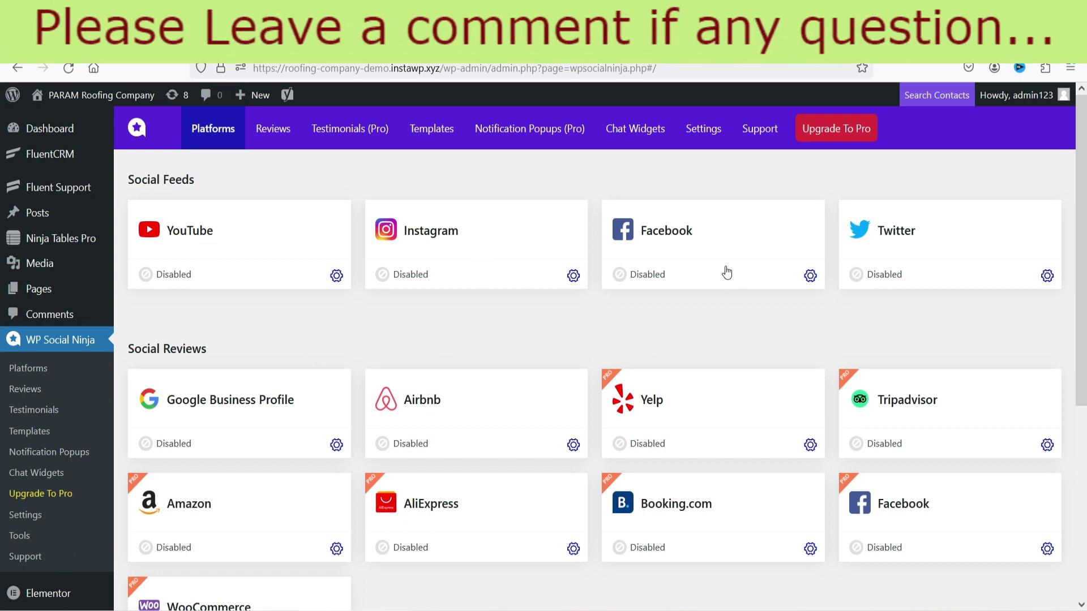
scroll(183, 315, down, 2)
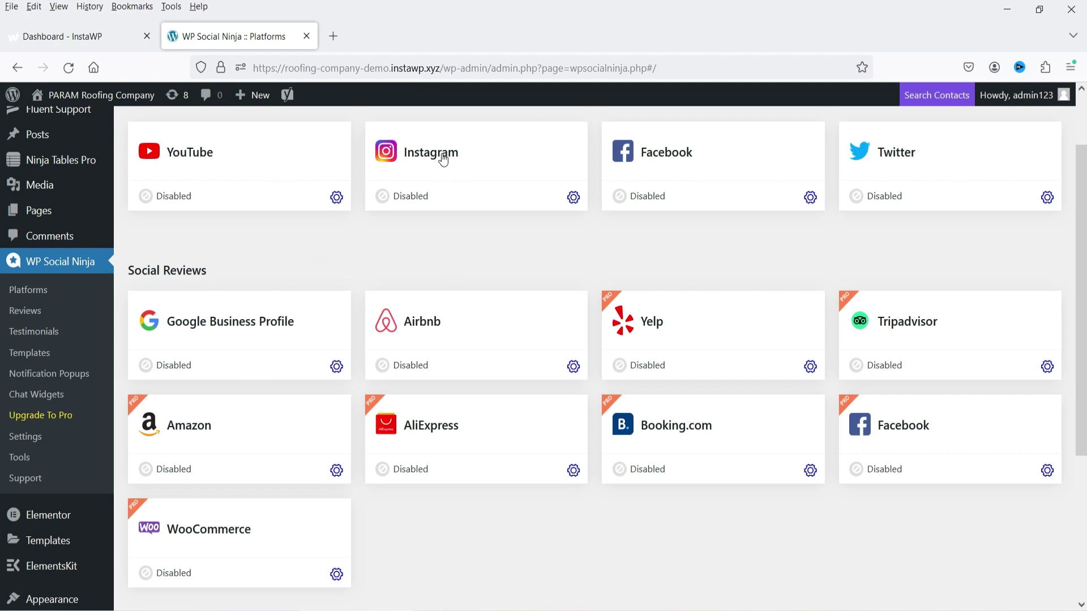
- Open the Instagram card's settings and choose Continue with Instagram for a personal account
click(573, 198)
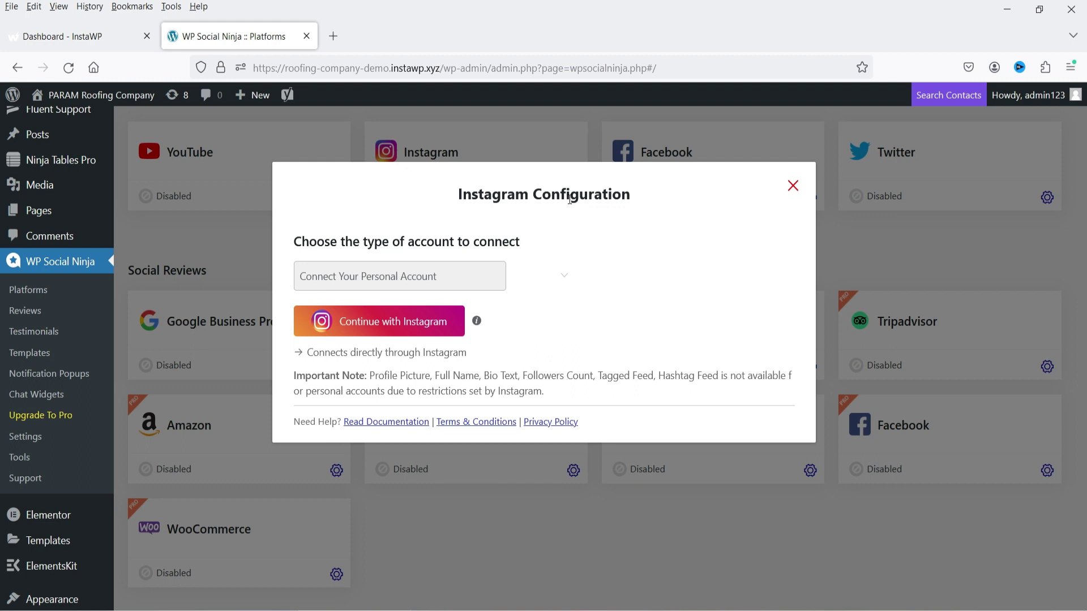
click(364, 334)
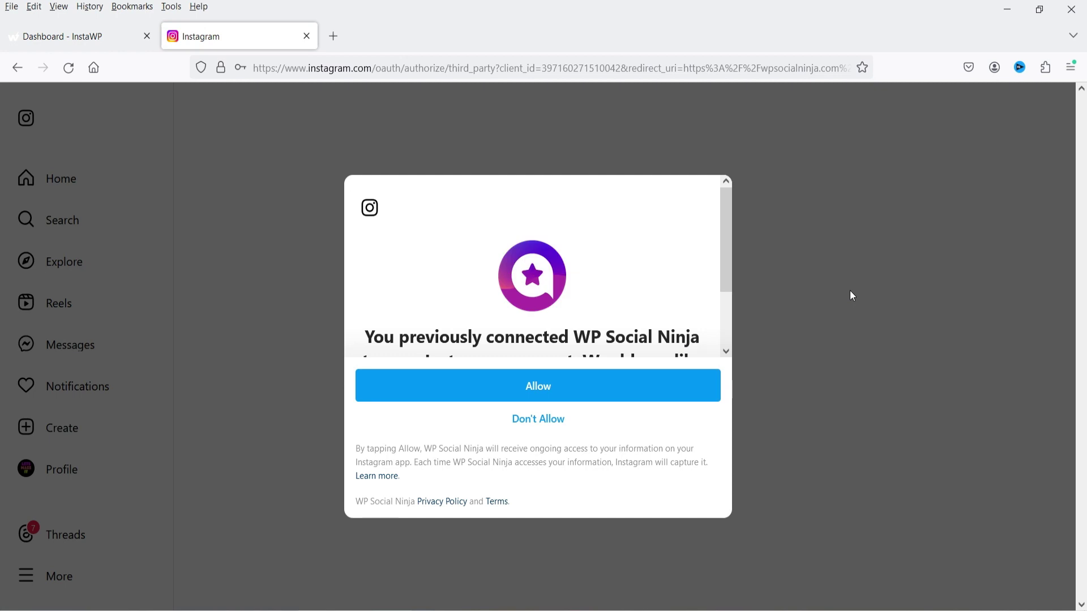
- Allow WP Social Ninja access in Instagram's permission dialog
scroll(617, 277, down, 2)
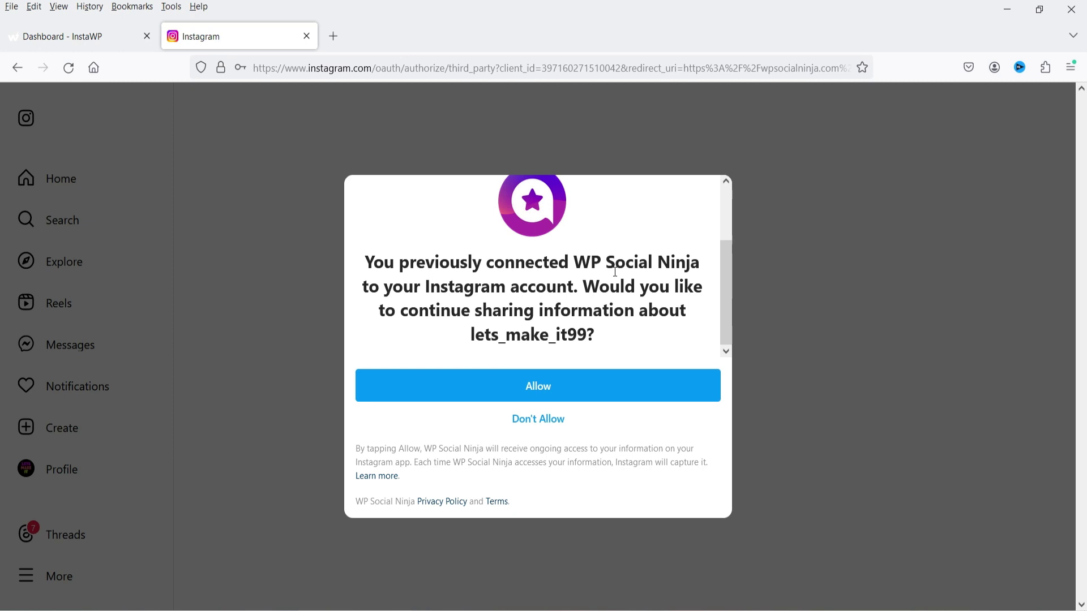
click(535, 399)
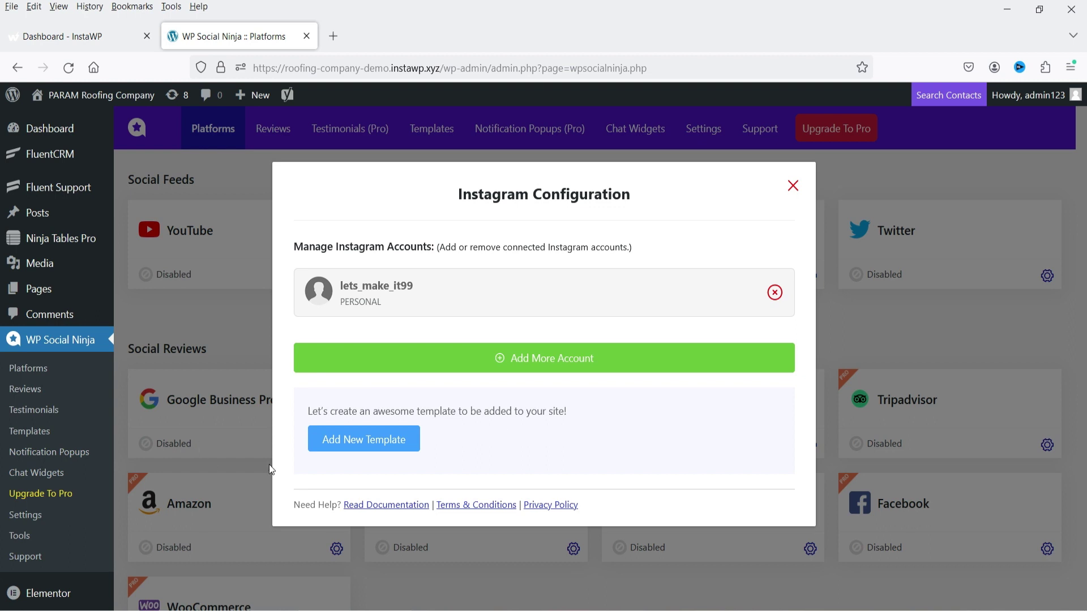
- Create a new Instagram feed template with User Account as the feed type
click(372, 440)
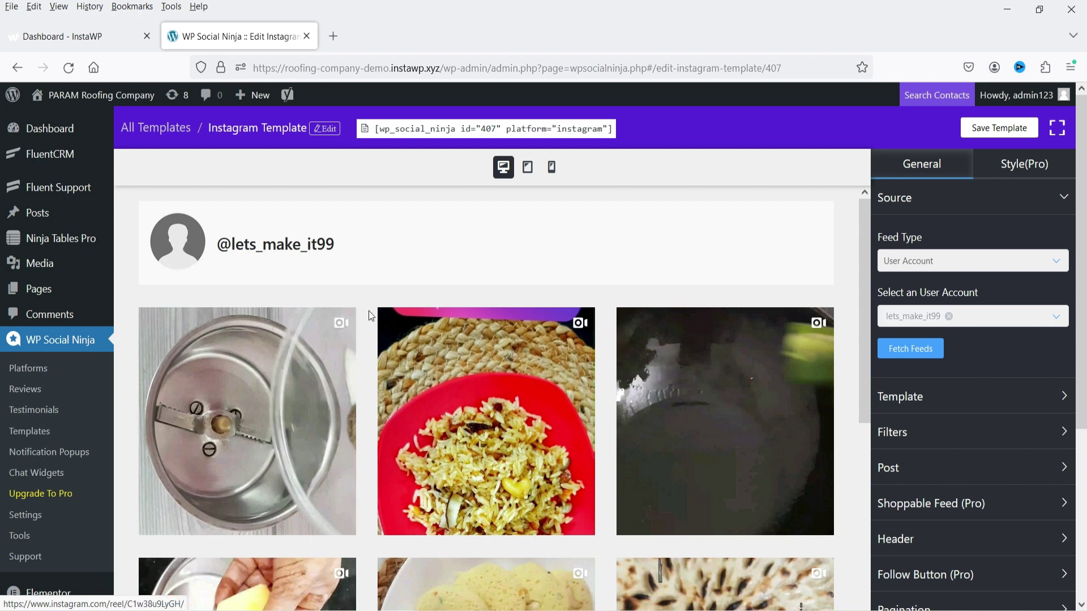
click(985, 268)
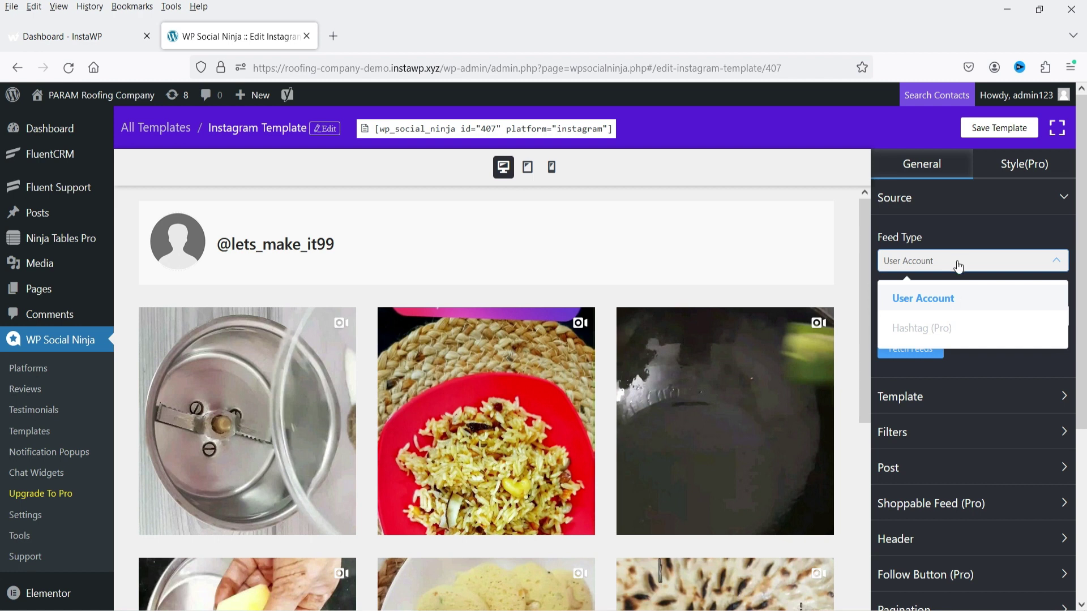
click(969, 298)
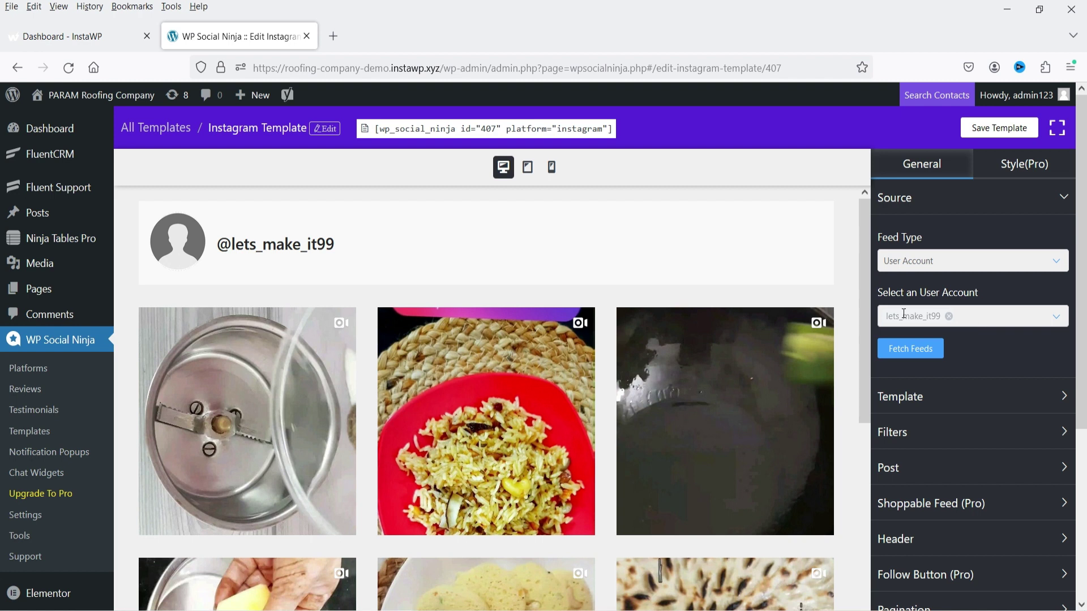
- Select the connected Instagram account and fetch its posts into the preview
click(1042, 321)
click(1042, 320)
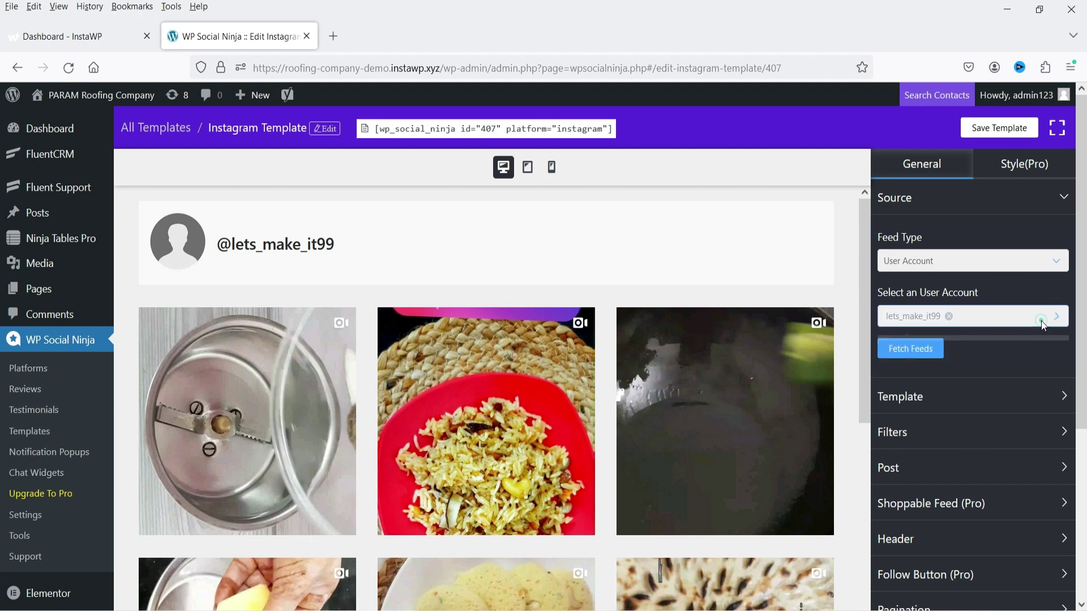
scroll(987, 296, down, 2)
click(967, 239)
click(997, 204)
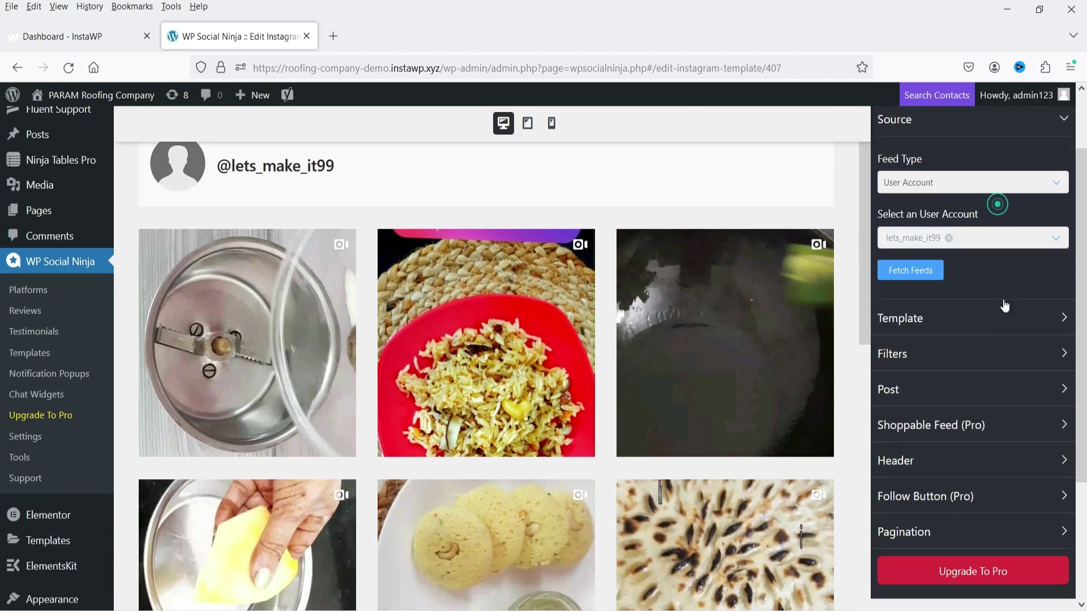
click(927, 272)
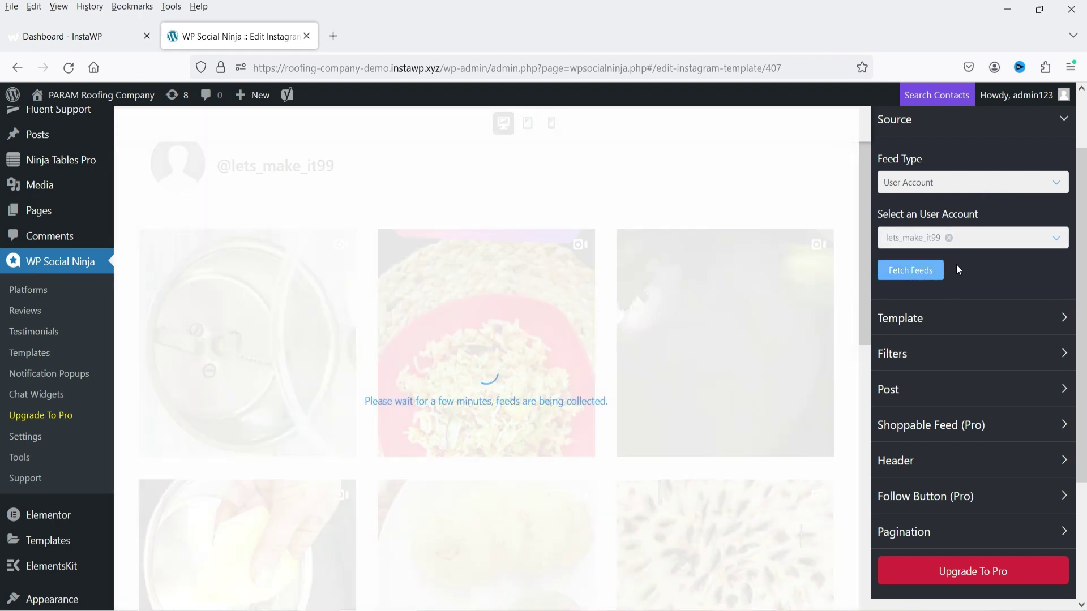
scroll(685, 340, down, 5)
scroll(725, 356, up, 5)
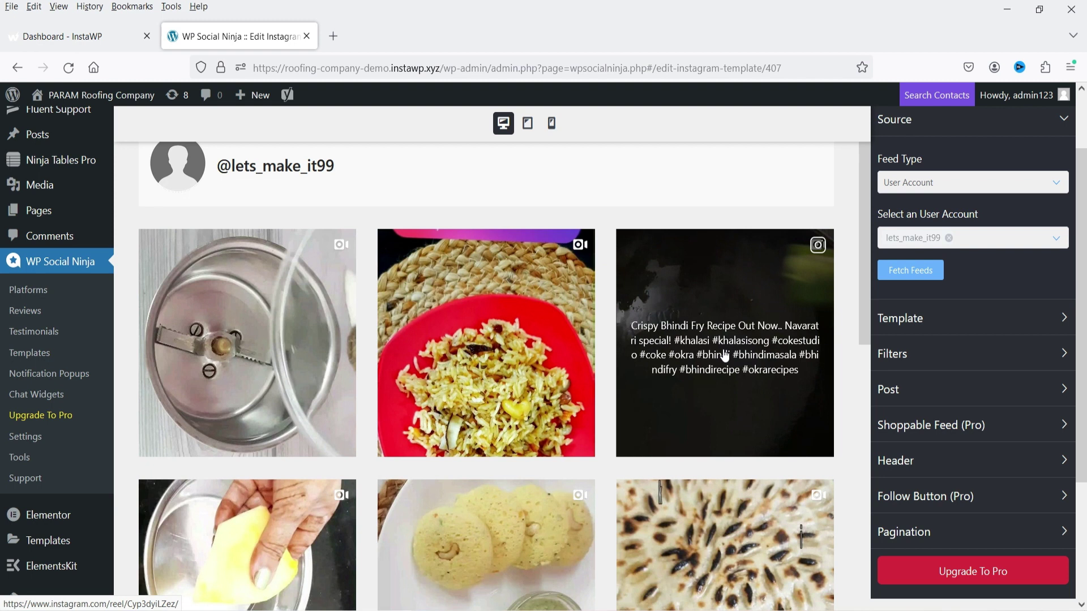
- Keep the Grid layout and Template 1 design after briefly trying Template 2
click(909, 321)
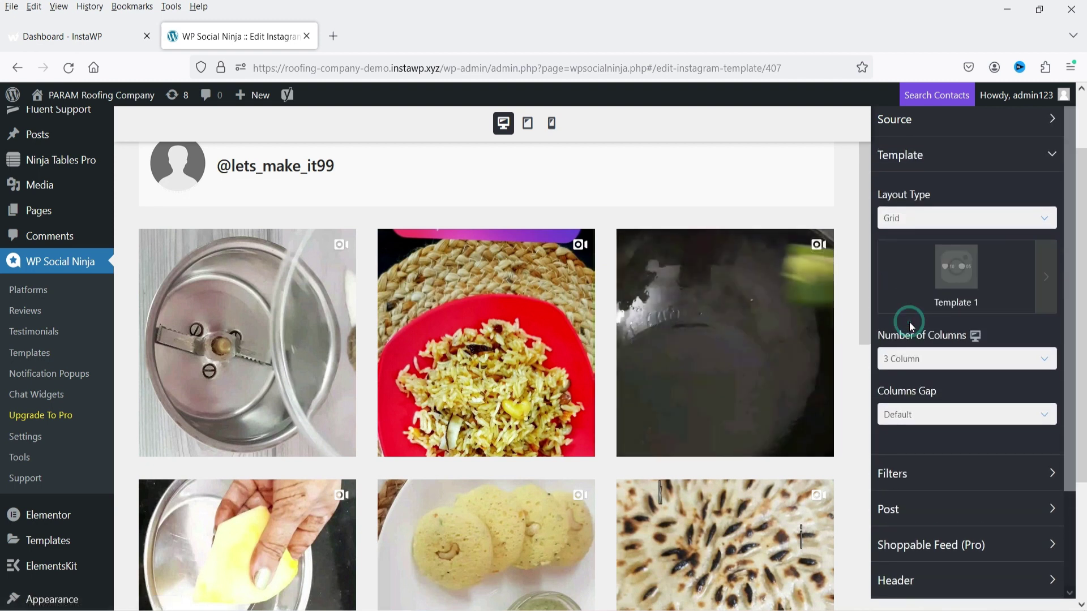
click(924, 215)
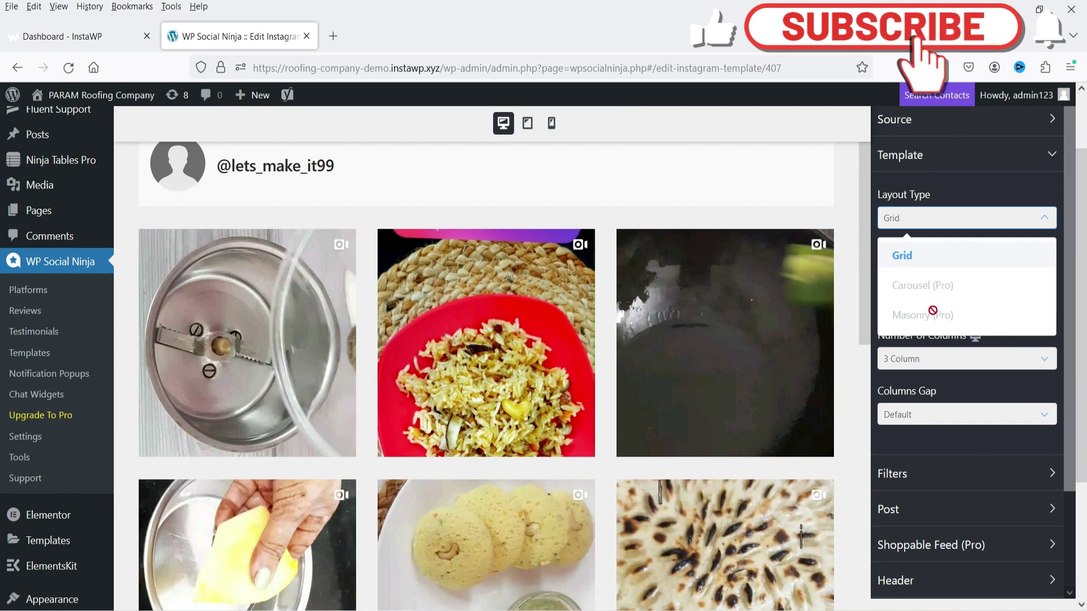
click(959, 262)
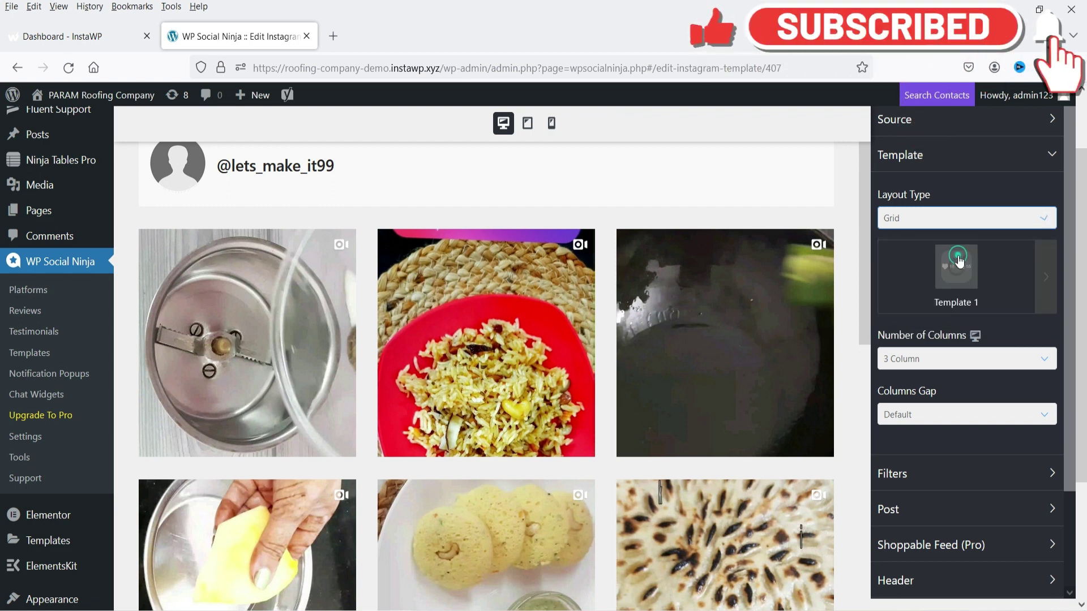
click(972, 280)
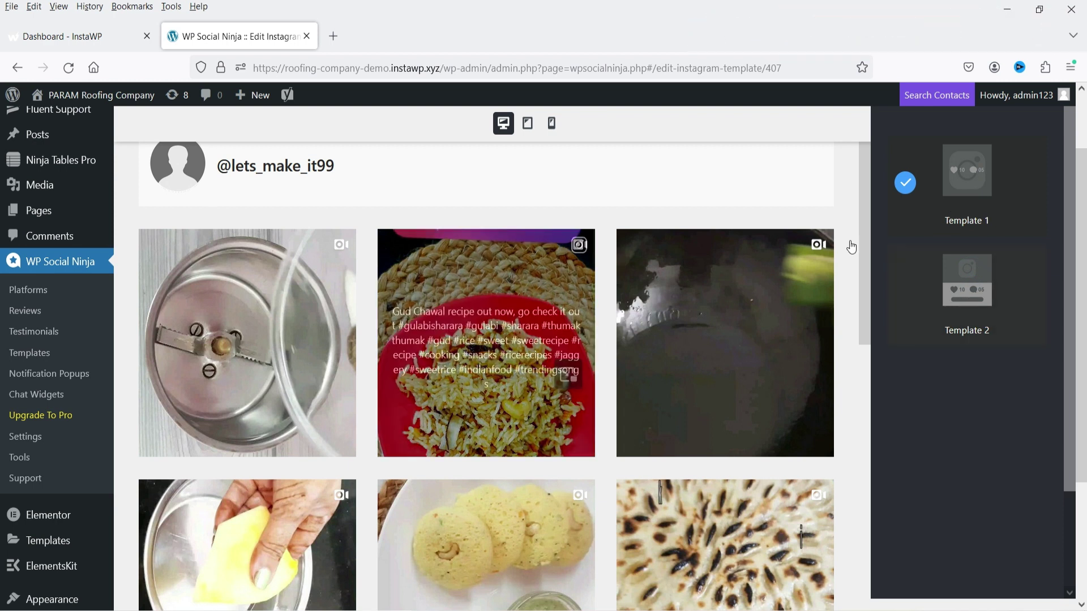
click(972, 282)
scroll(725, 306, down, 3)
scroll(717, 306, up, 3)
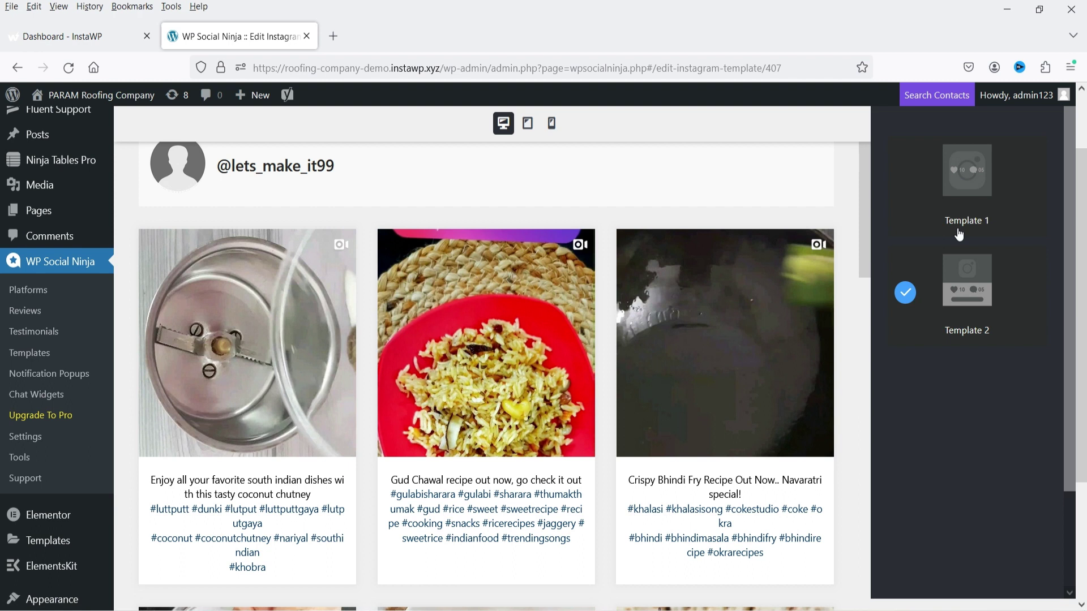
click(977, 178)
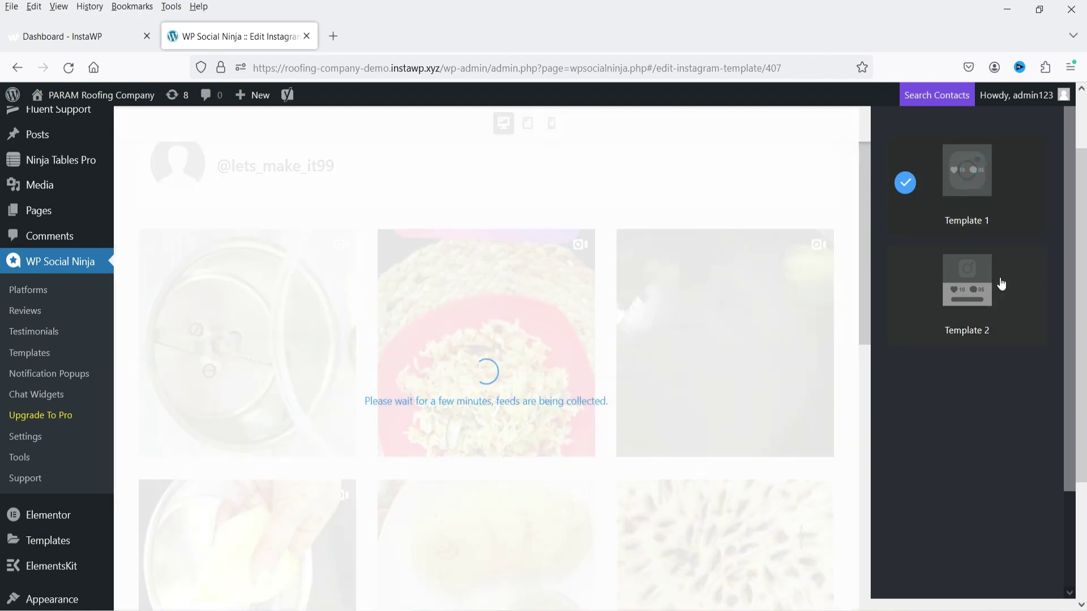
scroll(1028, 245, up, 2)
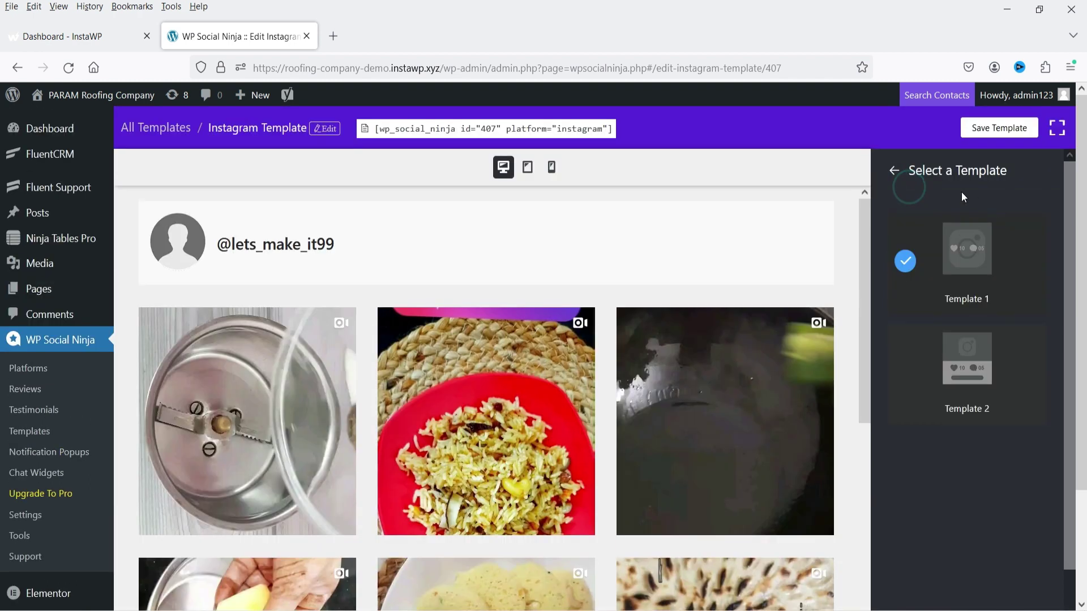
- Set the feed to 4 columns with a Narrow column gap
click(895, 171)
scroll(987, 255, down, 1)
scroll(989, 255, down, 1)
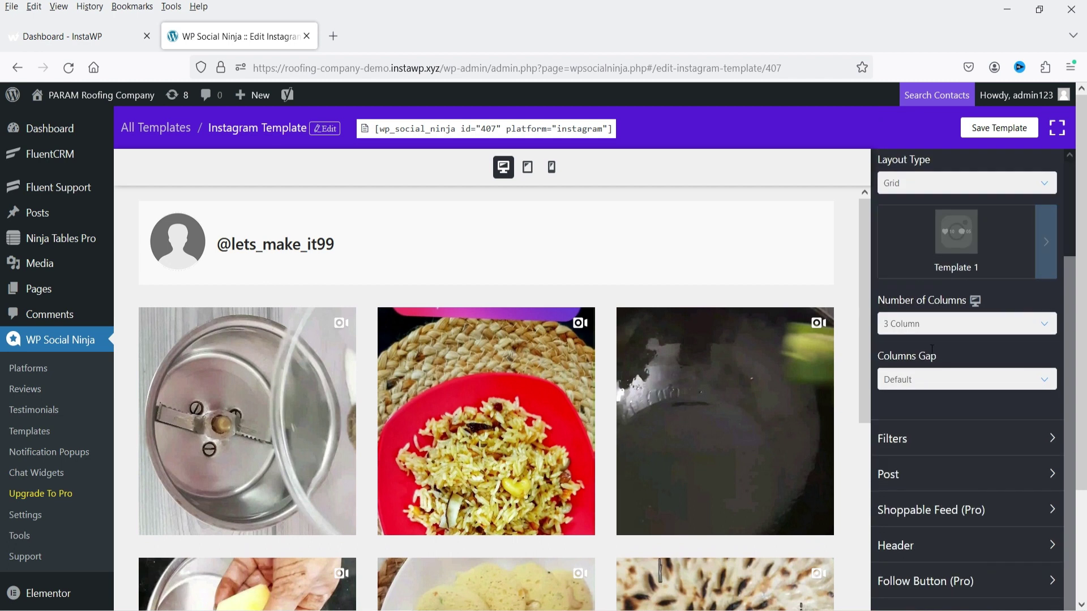
scroll(928, 332, down, 2)
click(939, 191)
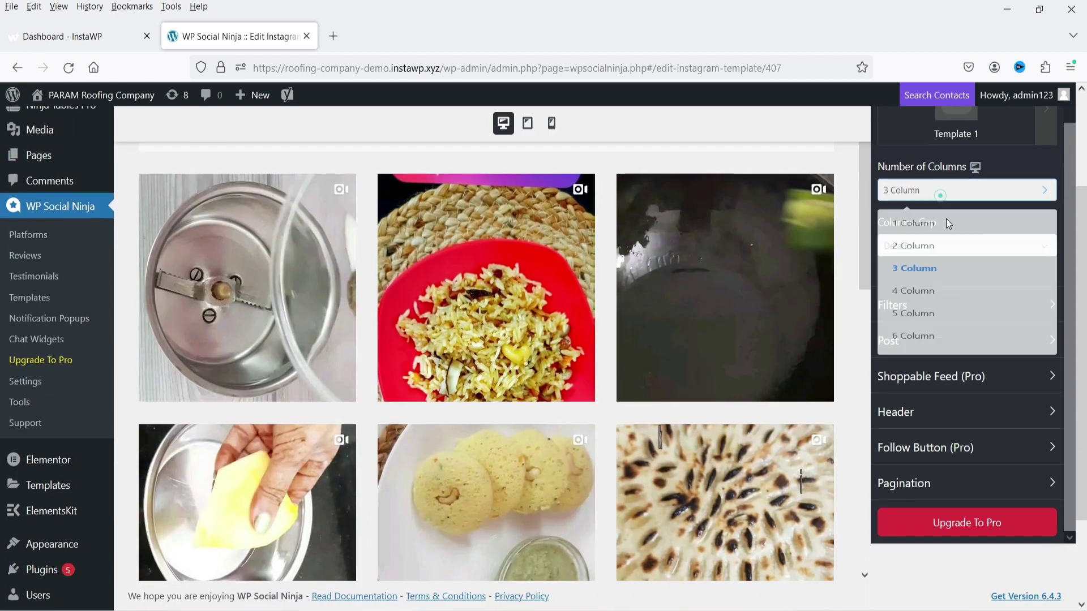
click(951, 317)
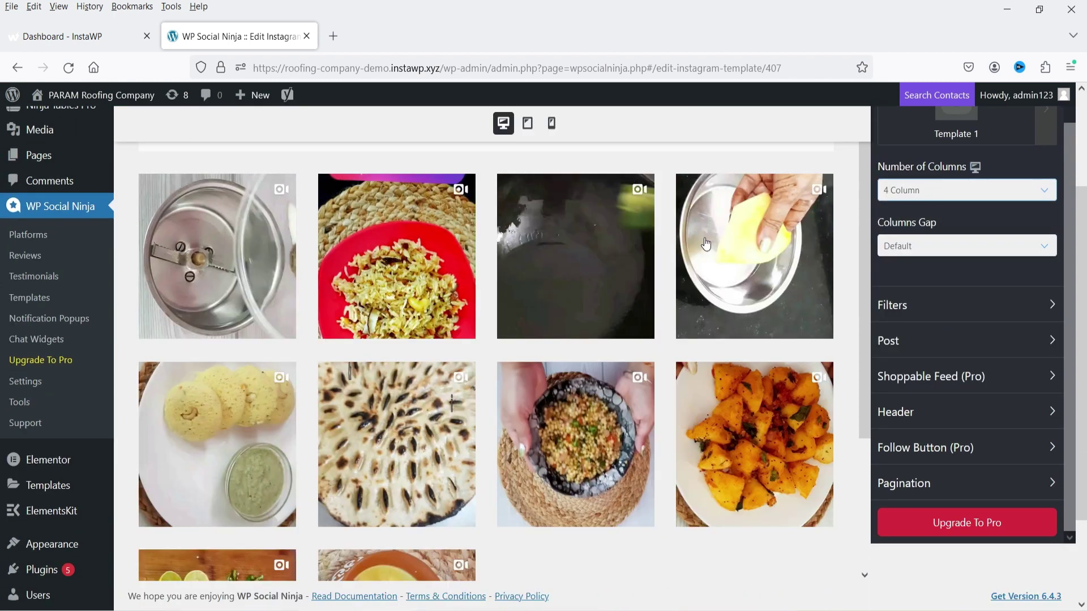
click(948, 245)
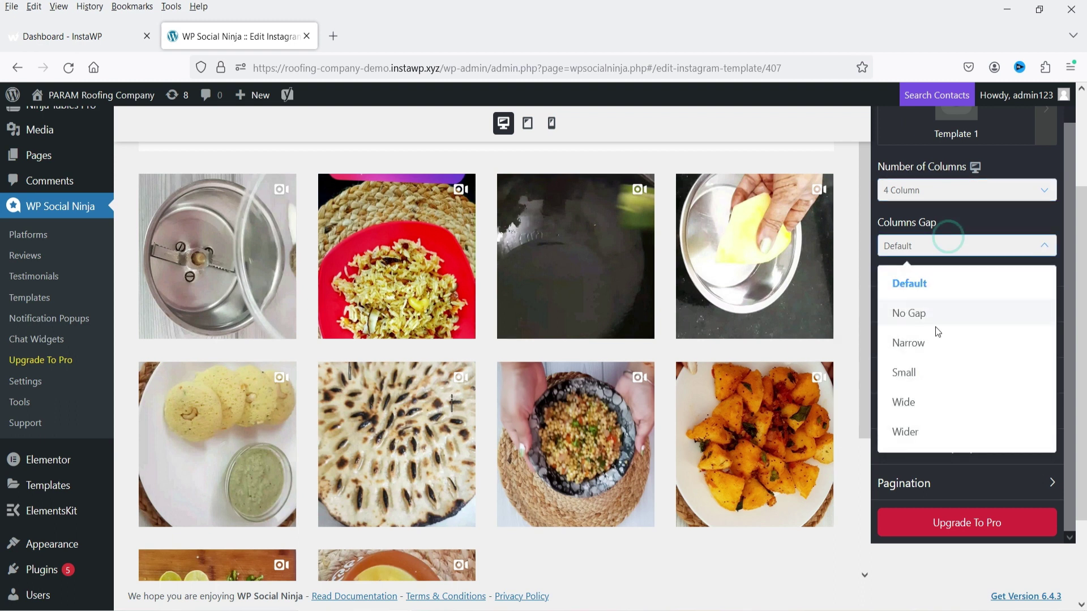
click(933, 344)
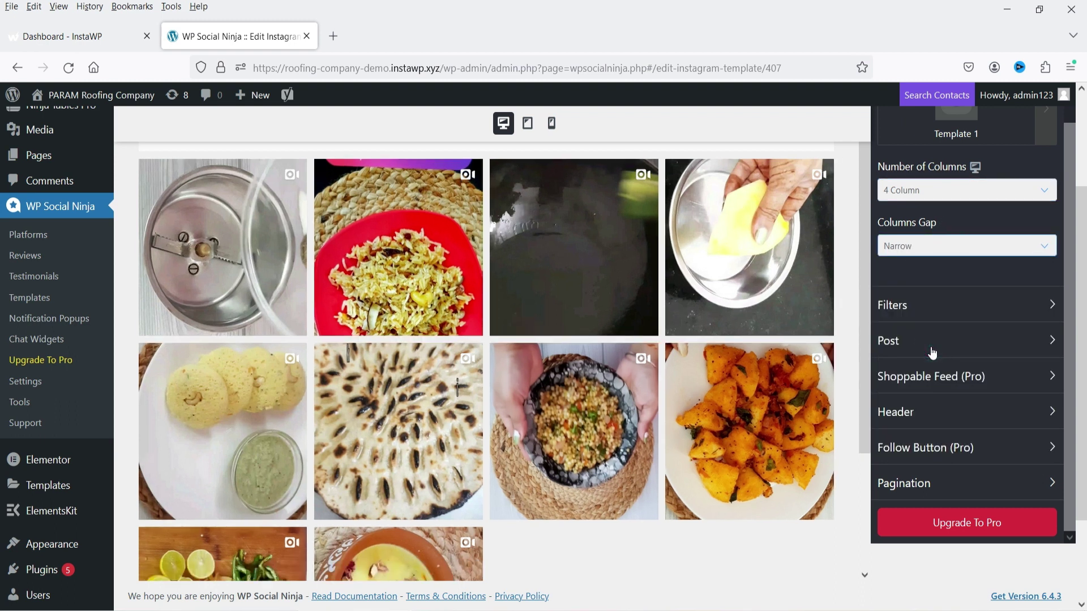
click(923, 250)
- Open the Filters section and check the Number of Posts to Display value of 50
click(919, 245)
click(912, 306)
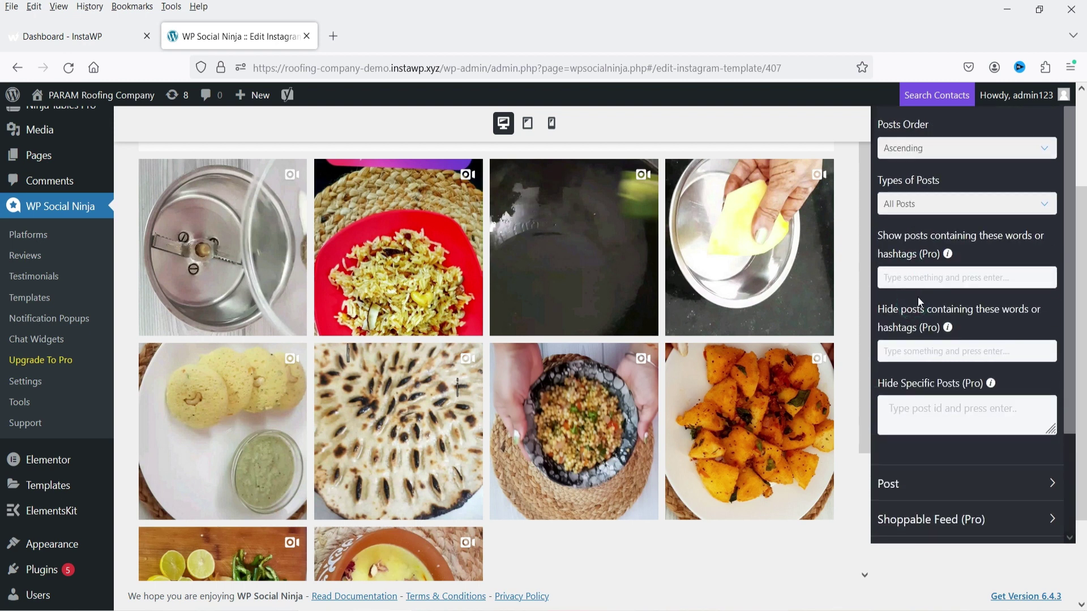
scroll(914, 304, up, 2)
double_click(928, 177)
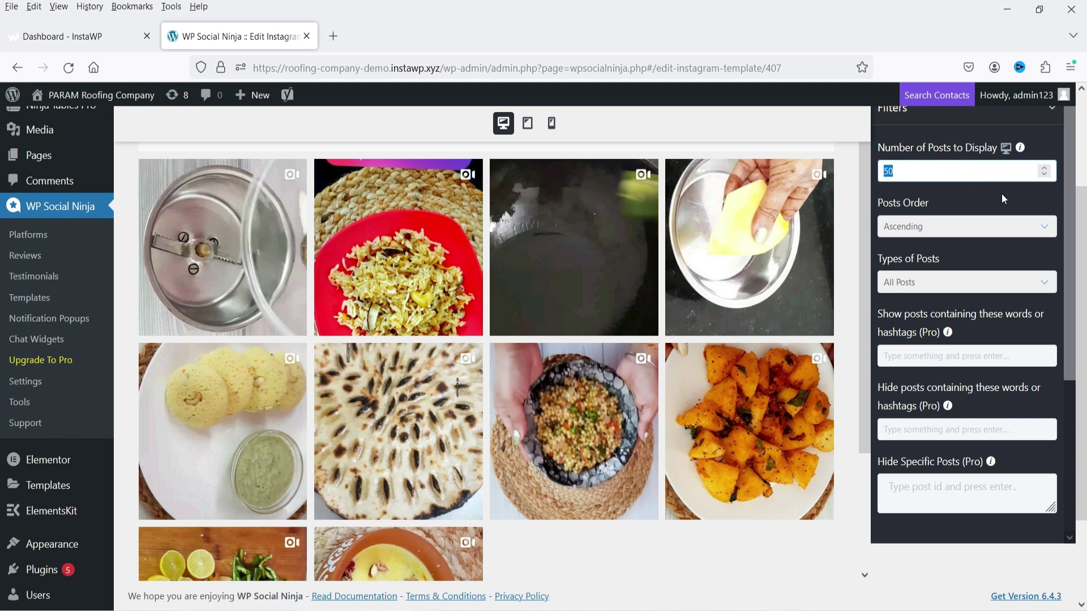
mouse_move(1023, 146)
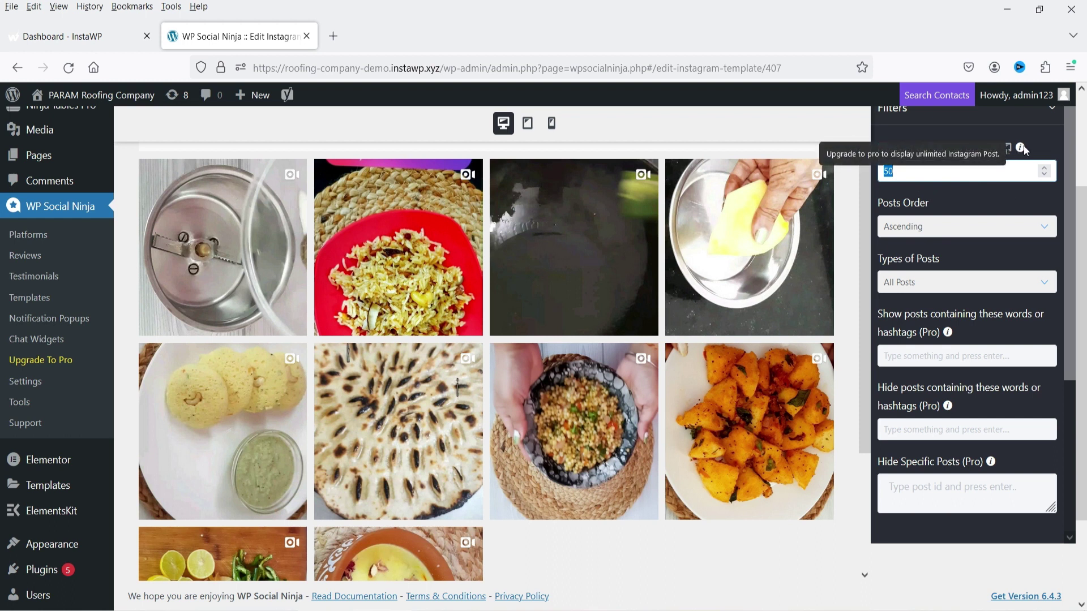
click(991, 196)
- Keep Ascending post order and, after trying Images Only, set post types back to All Posts
click(941, 238)
click(946, 226)
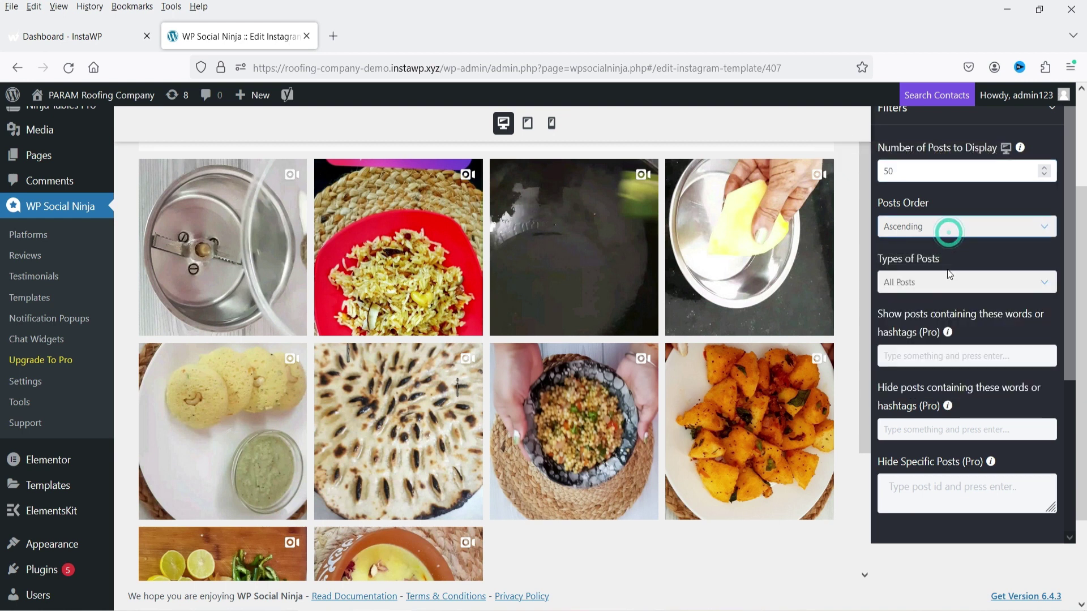
click(948, 281)
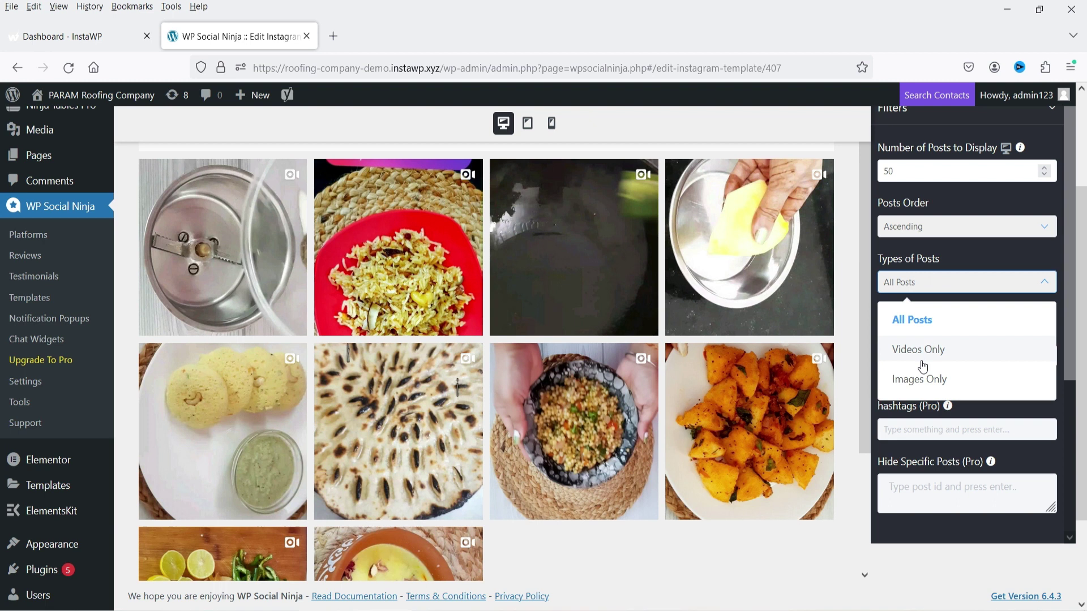
click(948, 380)
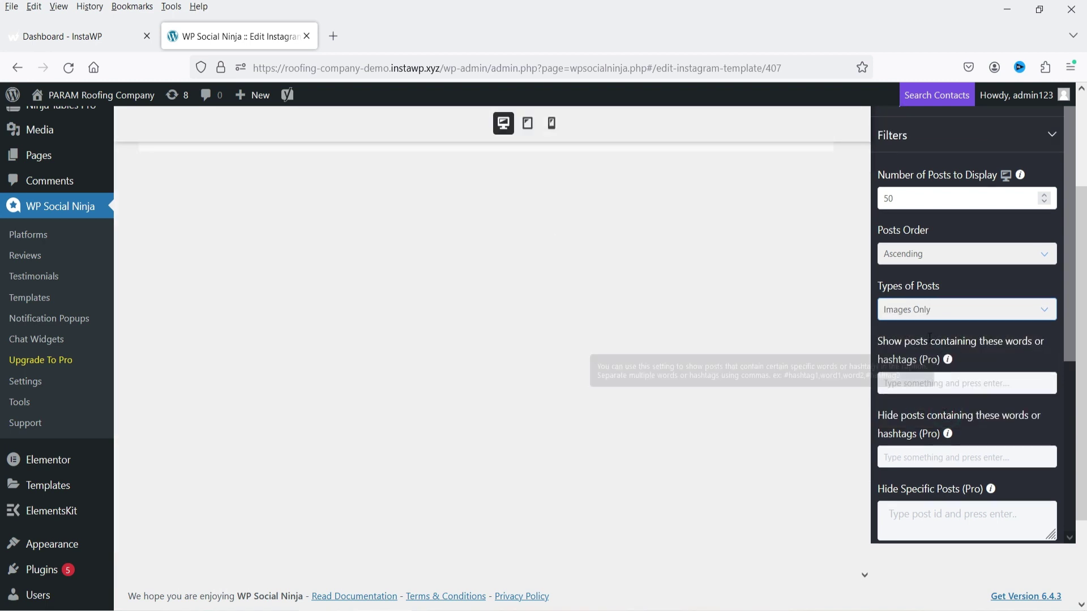
click(929, 311)
click(938, 356)
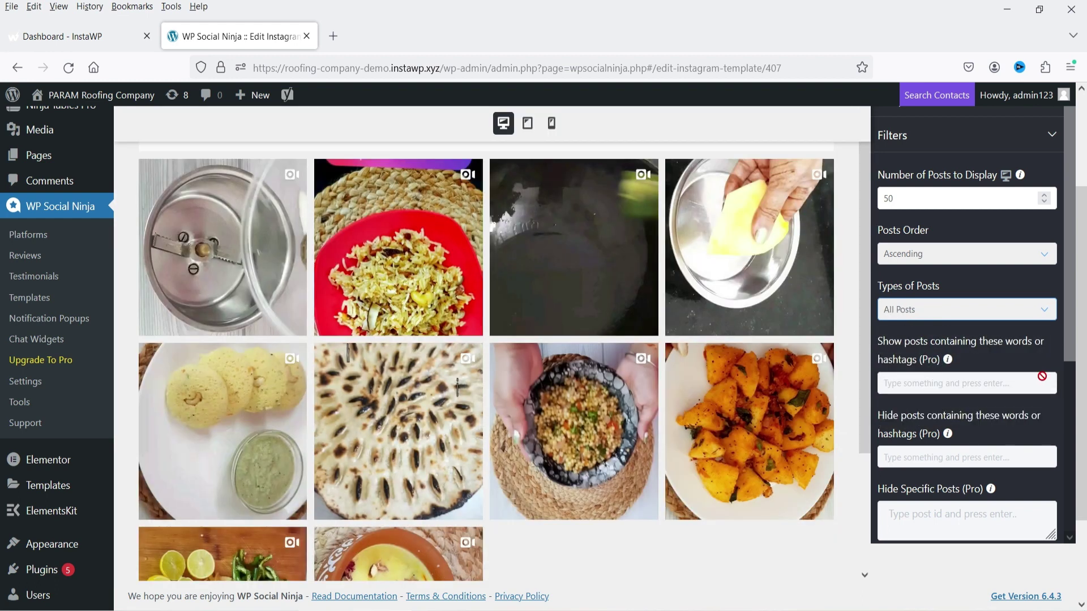
scroll(1011, 290, down, 2)
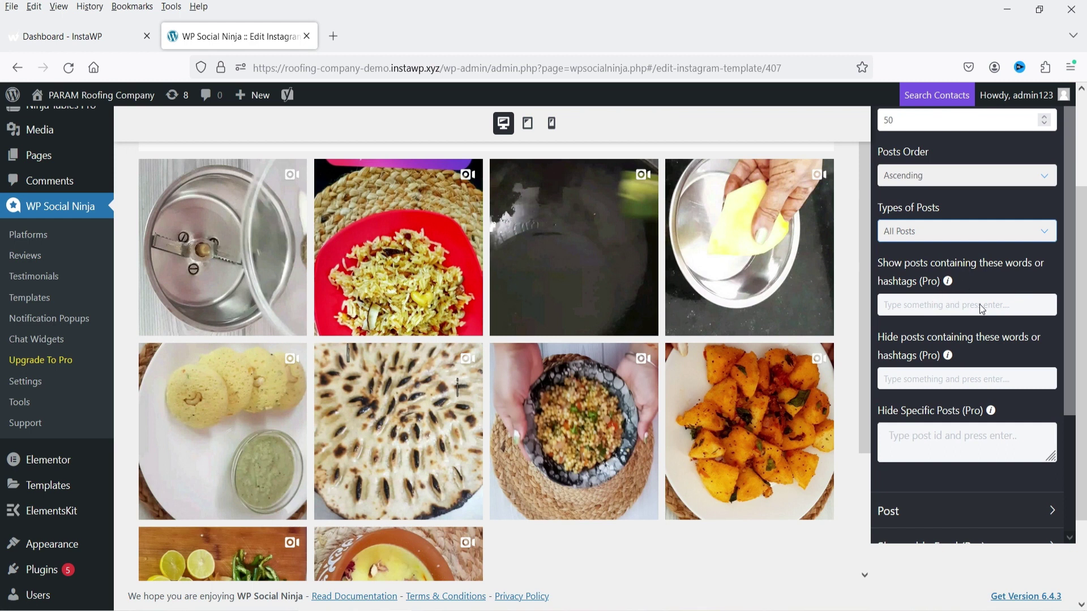
scroll(988, 345, down, 4)
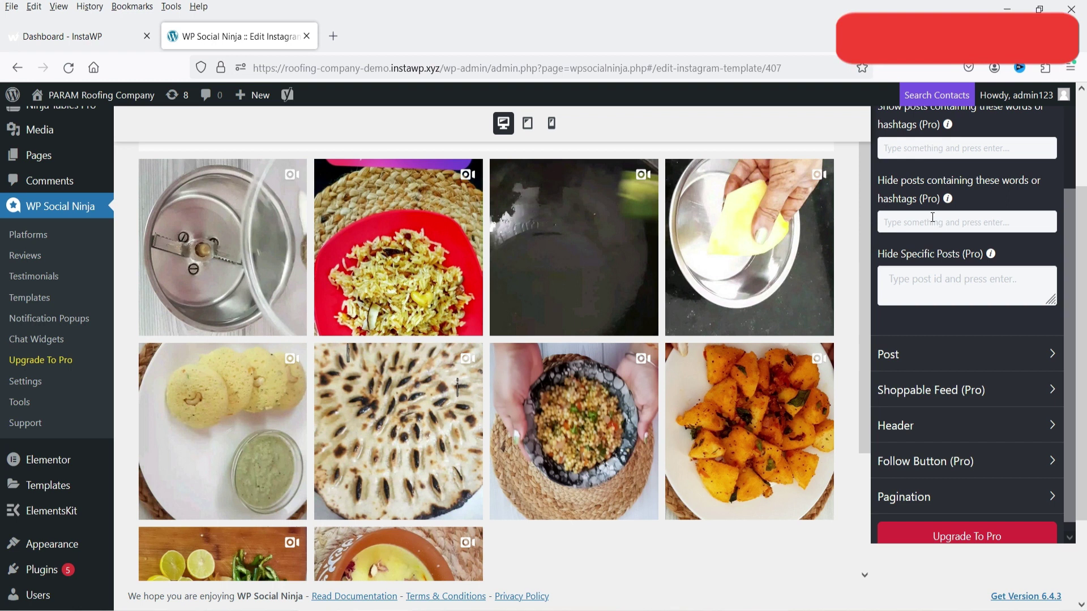
- Set Open Post In to Inline for feed posts, with Display Caption left on
click(910, 361)
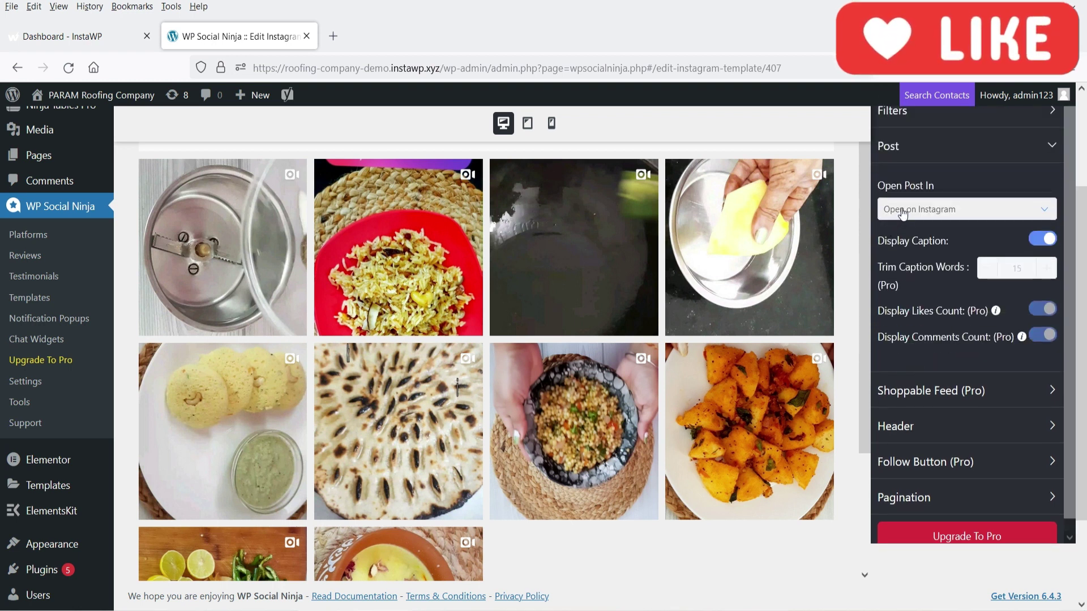
click(934, 213)
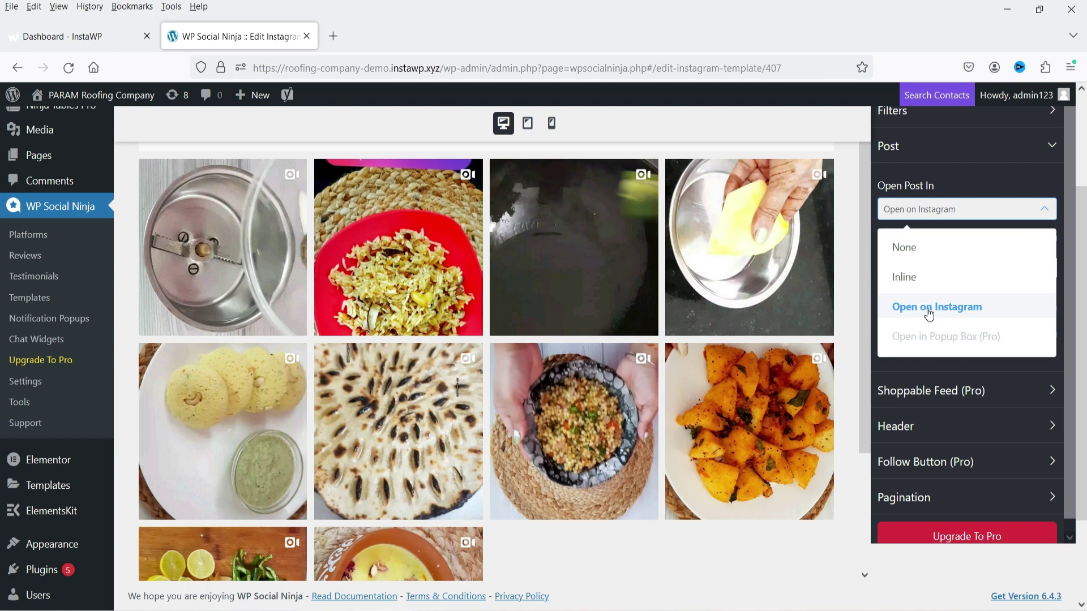
click(904, 277)
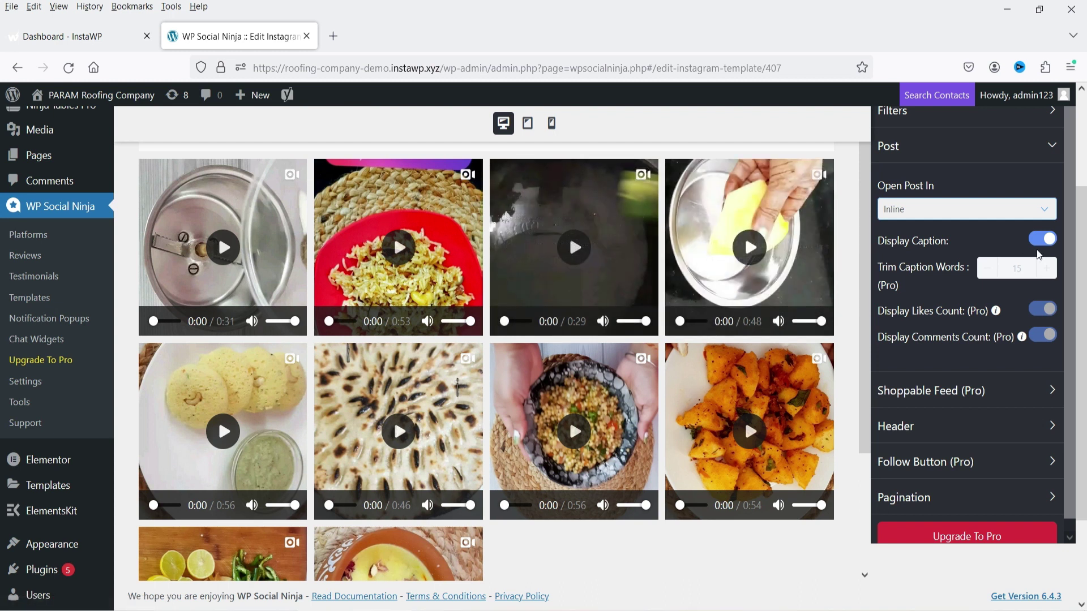
scroll(846, 359, up, 3)
click(1041, 376)
click(1040, 376)
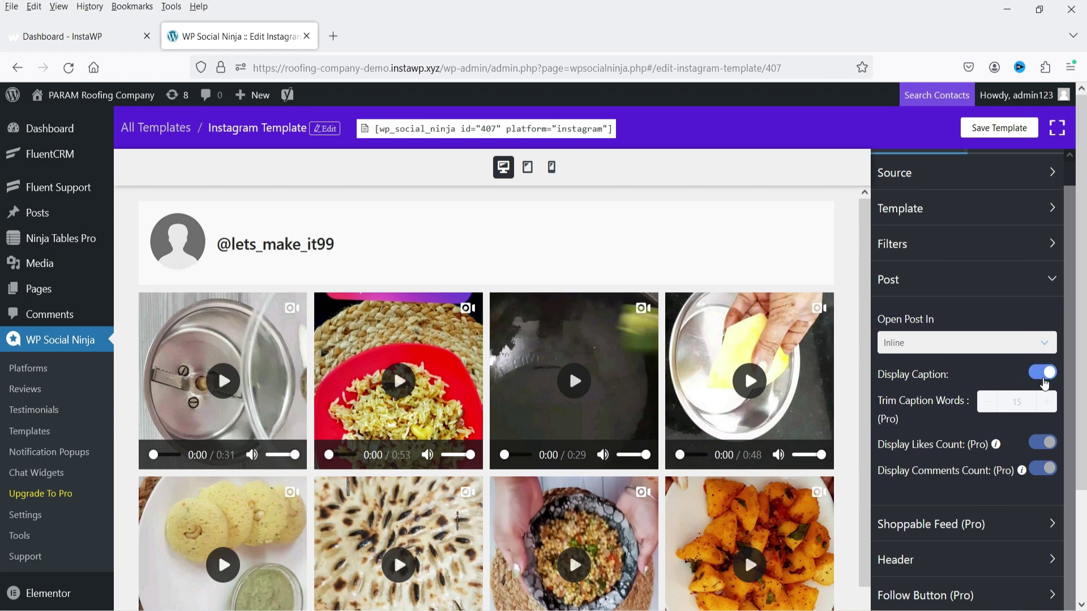
- Look over the template design list, then go back to the general feed settings
click(948, 212)
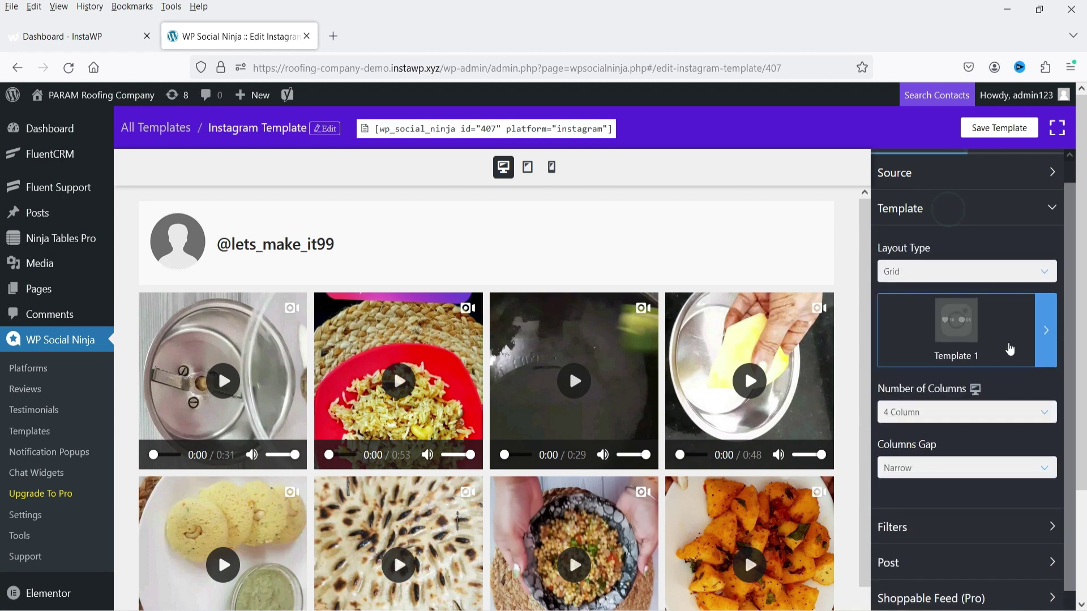
click(1042, 328)
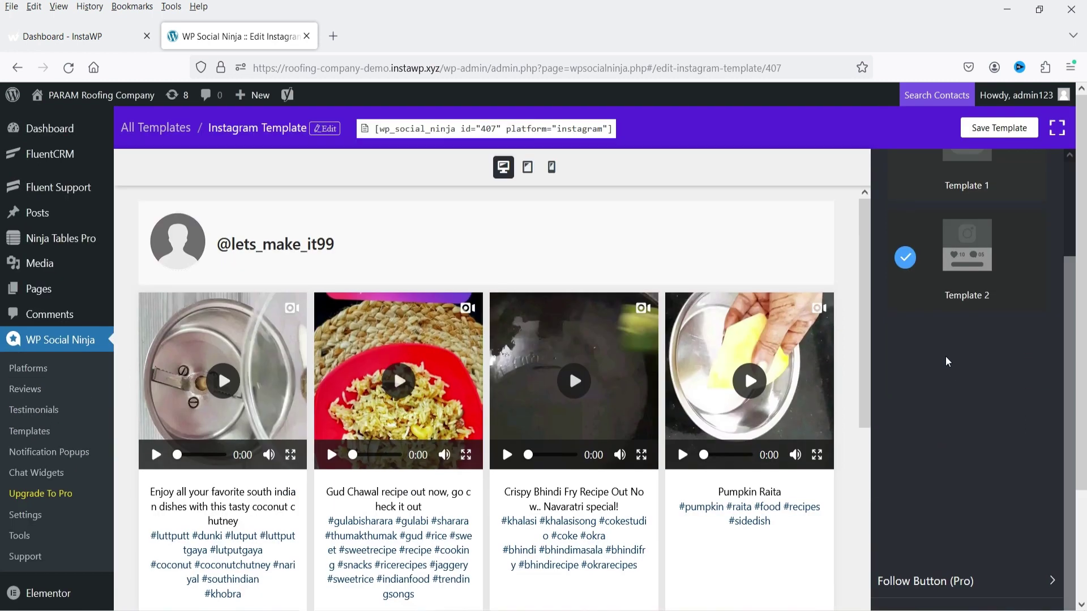
scroll(948, 369, up, 1)
click(898, 170)
scroll(1014, 379, down, 2)
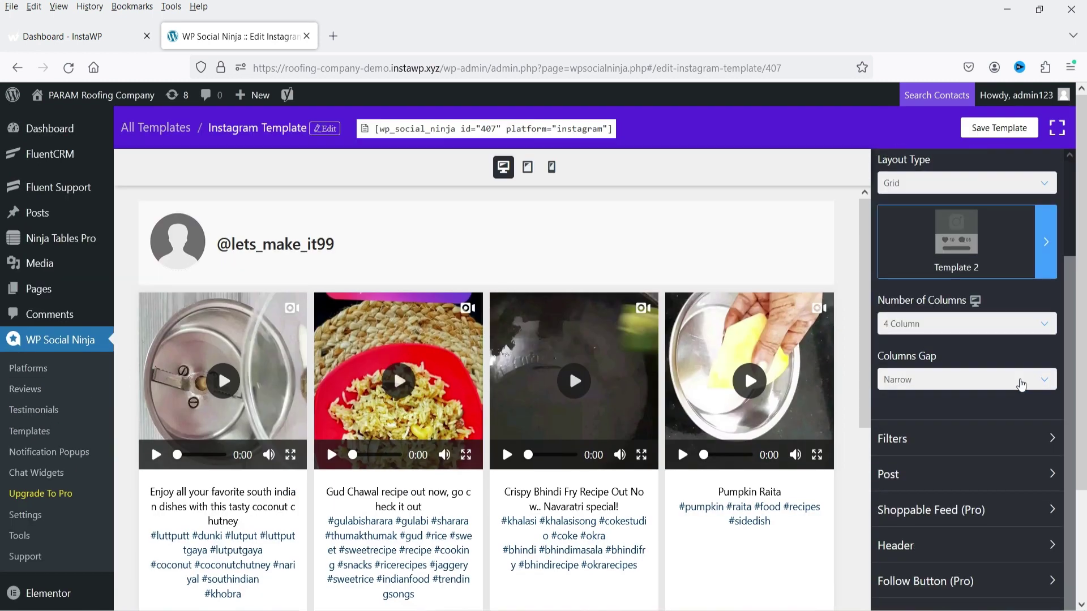
- Keep Display Caption on in the Post settings and review the captioned preview grid
click(945, 473)
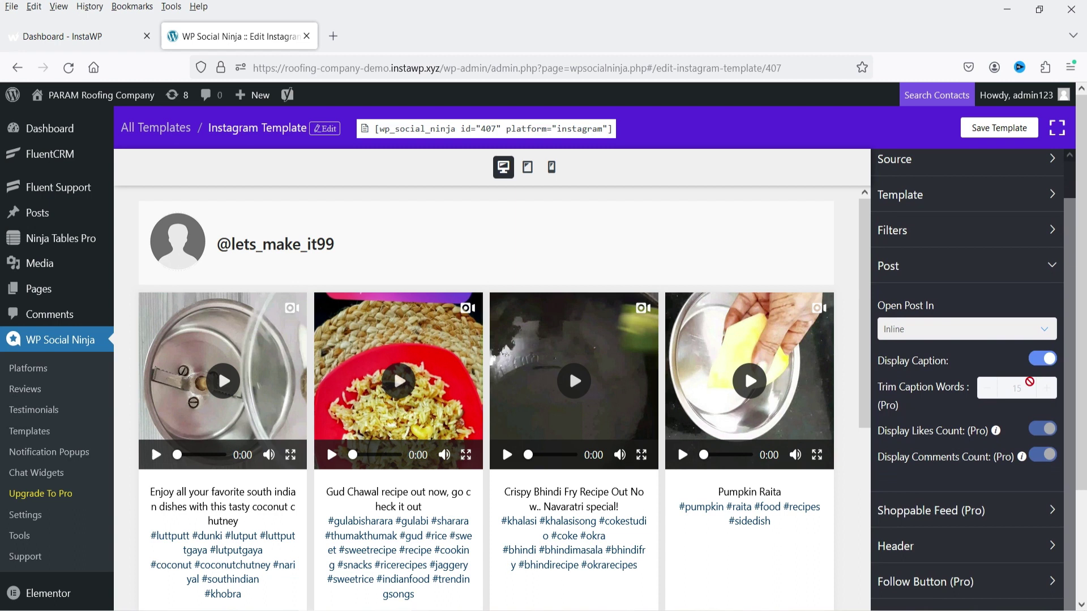
click(1042, 362)
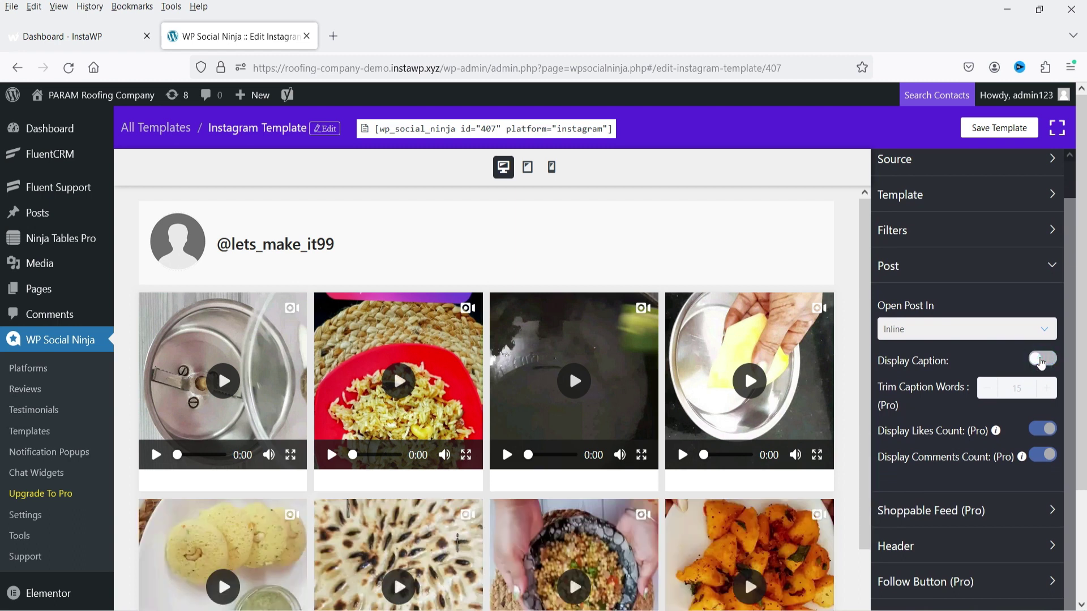
click(1042, 361)
click(1041, 361)
click(1042, 362)
scroll(1042, 362, down, 4)
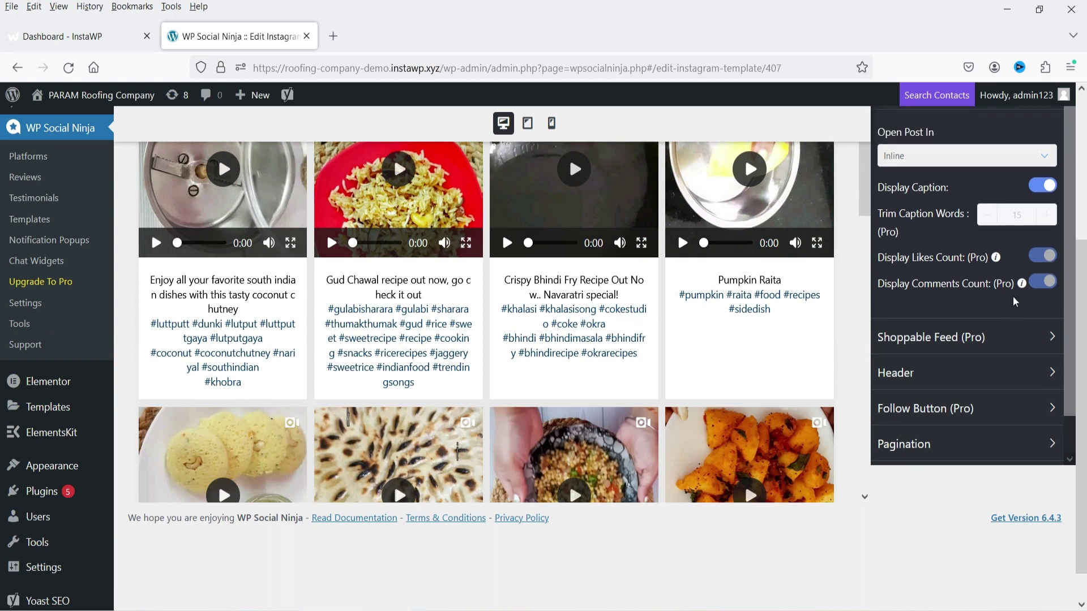
scroll(1048, 417, up, 3)
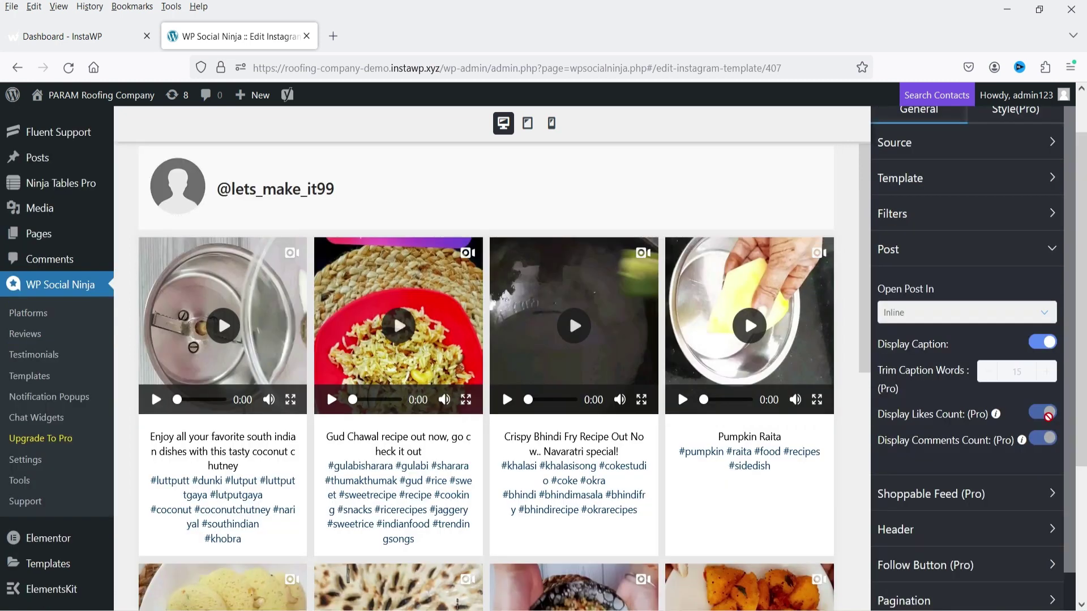
scroll(960, 388, down, 1)
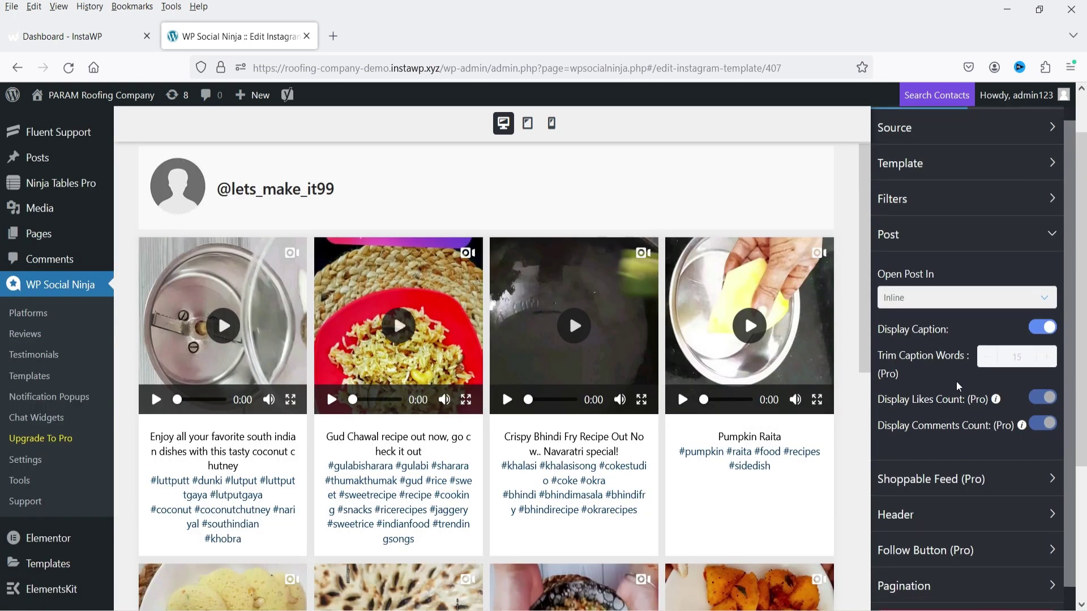
- Expand the Header settings, leaving Display Header and Profile Photo enabled
click(959, 463)
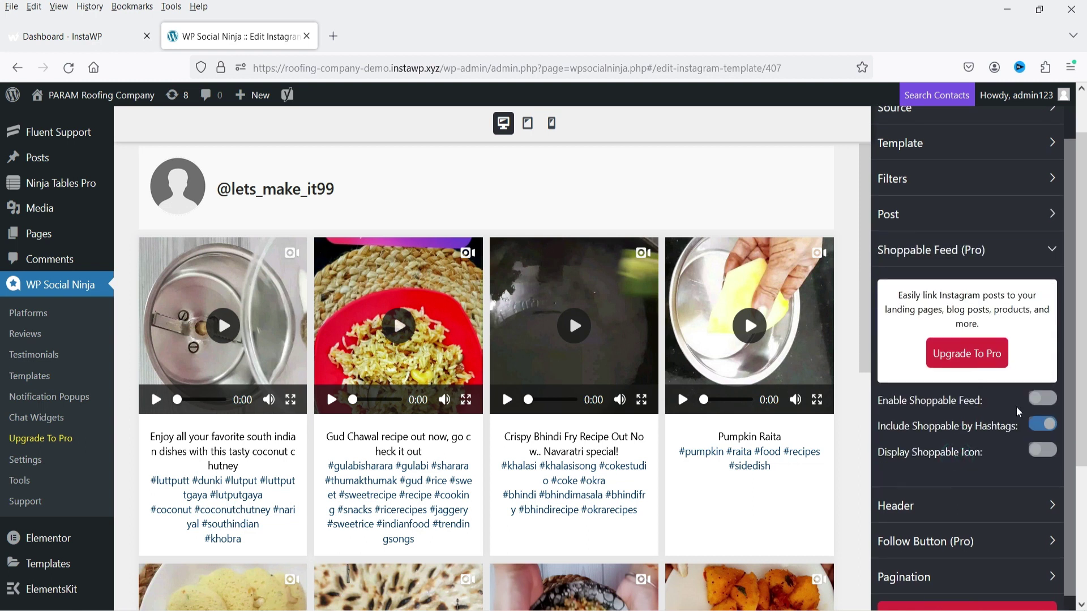
click(940, 504)
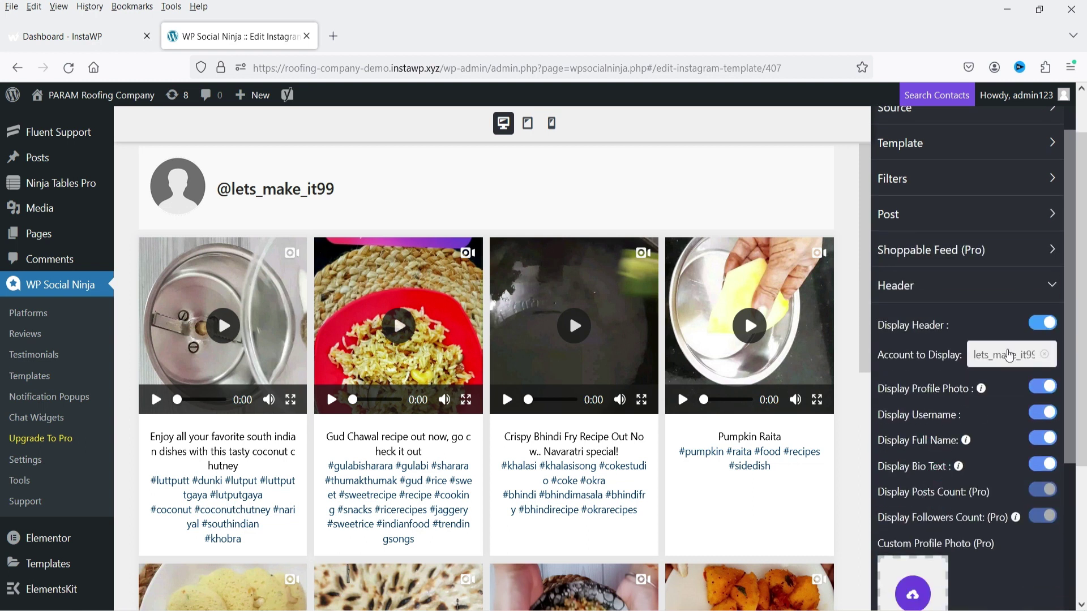
scroll(991, 362, up, 2)
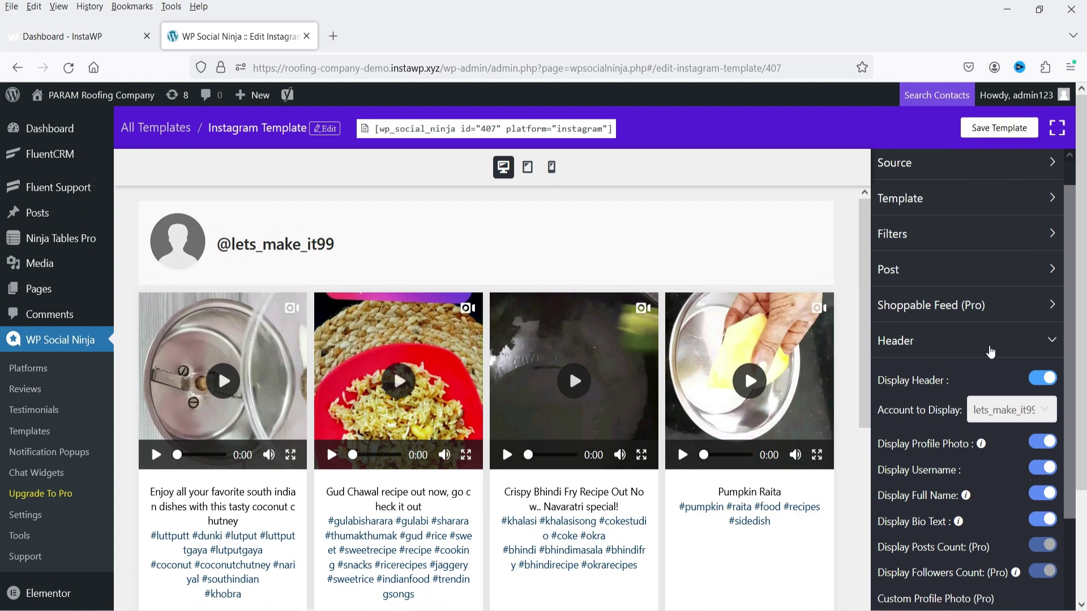
click(1041, 377)
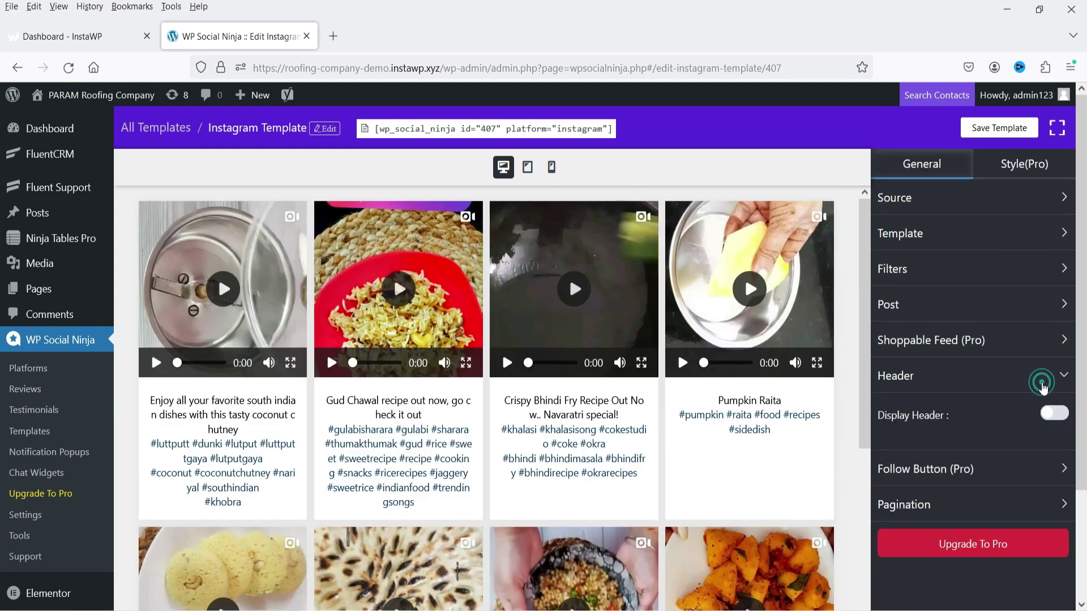
click(1054, 413)
scroll(991, 396, down, 2)
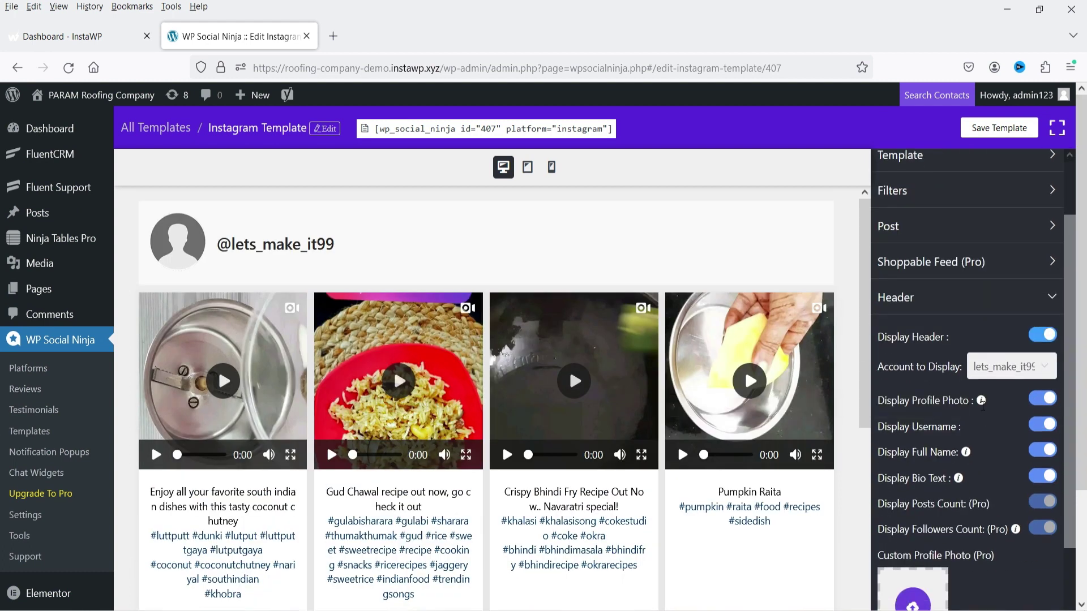
click(1041, 399)
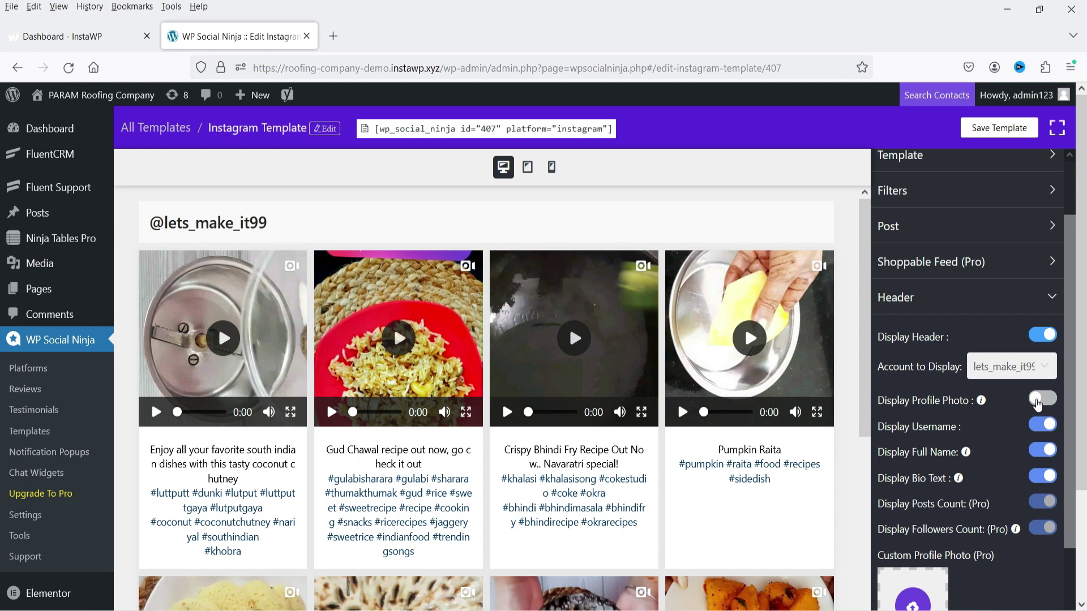
click(1038, 400)
- Leave the header Username and Bio Text shown, then scroll through the preview
scroll(1034, 418, down, 2)
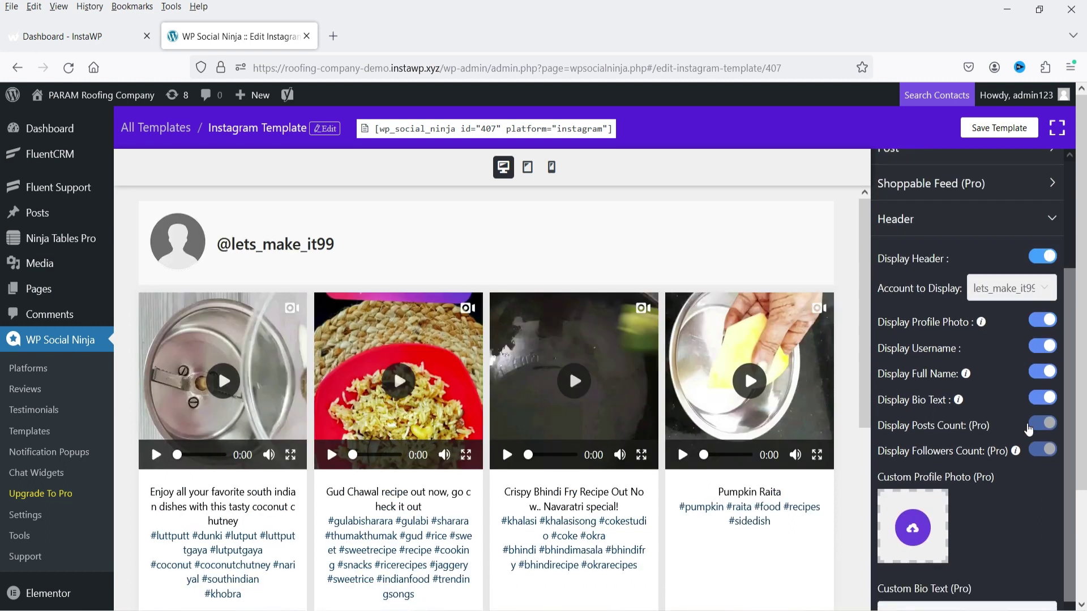
click(1046, 355)
click(1046, 355)
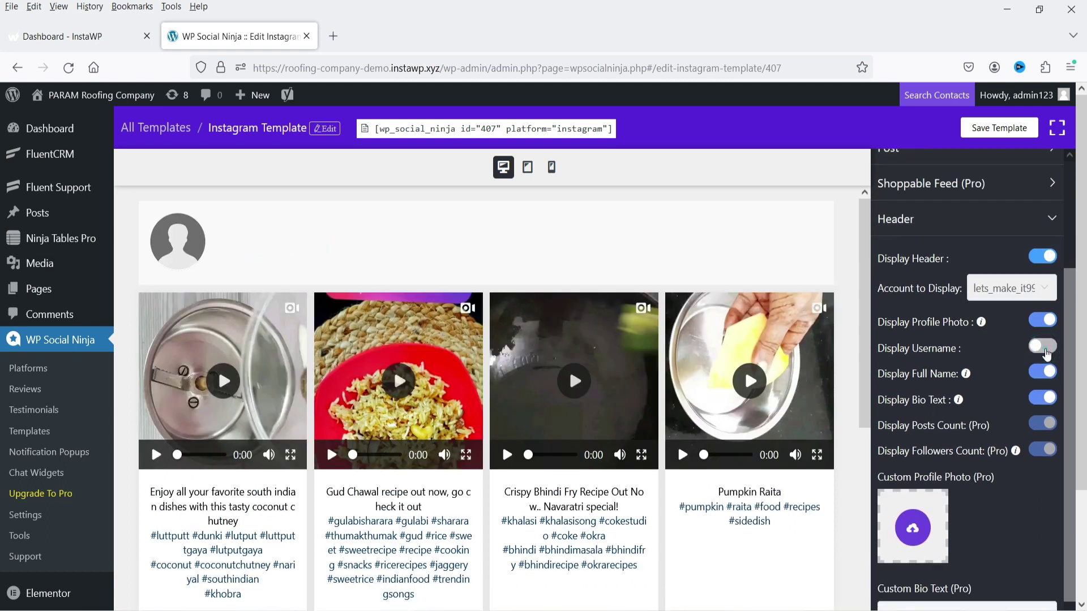
click(1041, 404)
click(1042, 403)
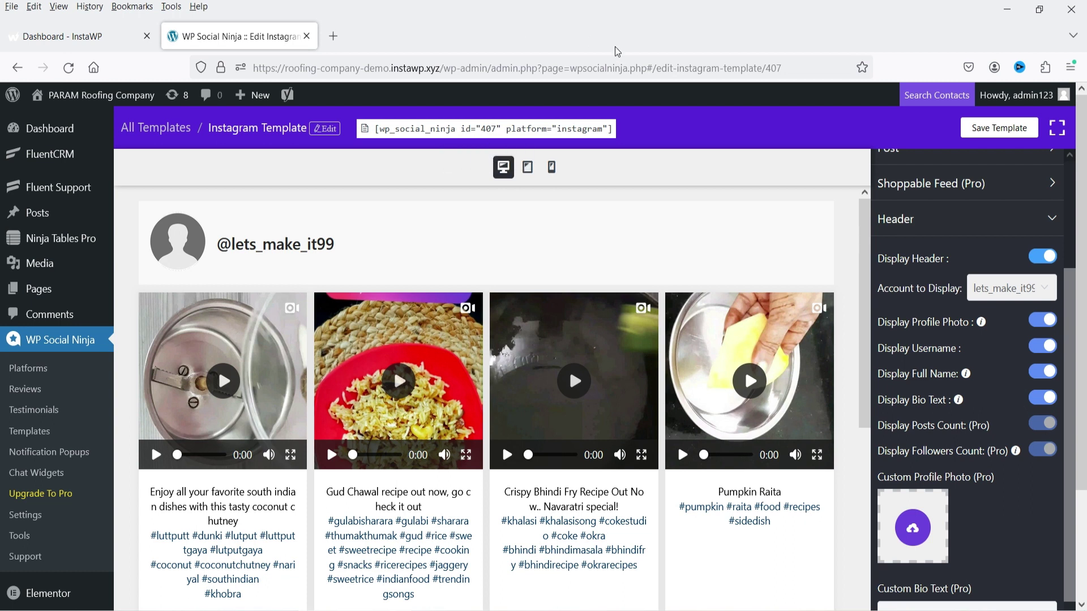
scroll(1031, 379, down, 2)
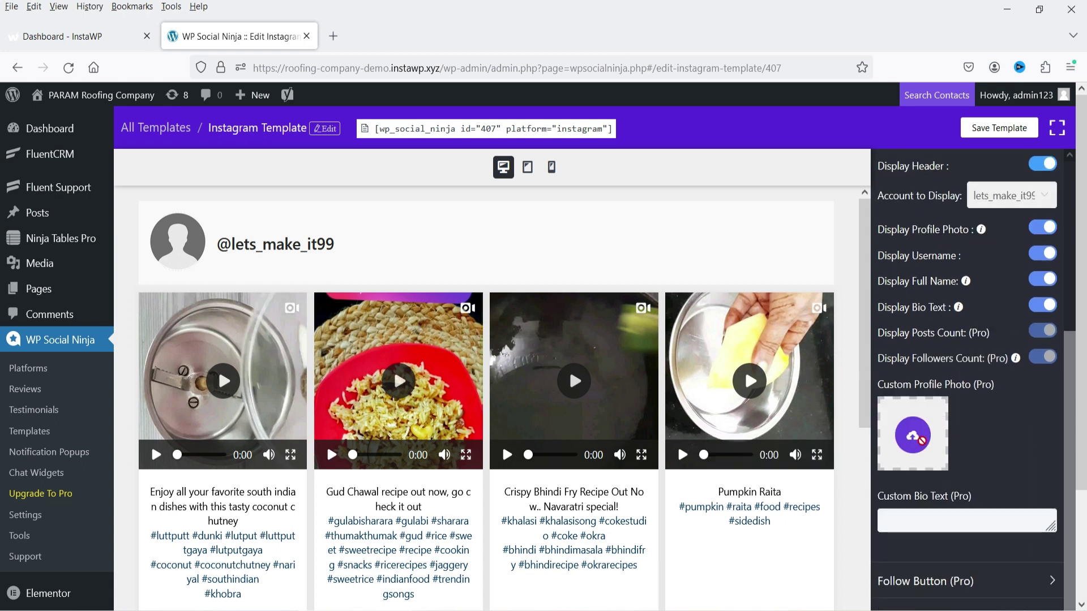
scroll(966, 398, down, 3)
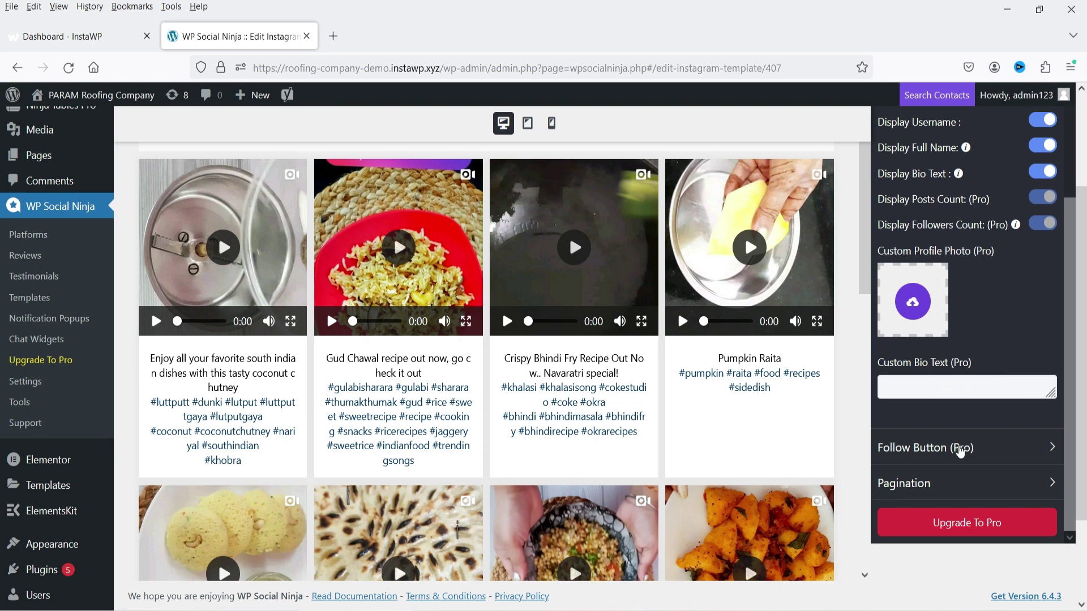
- Set the feed's Pagination Type to Load More with 10 Feeds Per Page
click(961, 449)
scroll(1040, 317, up, 3)
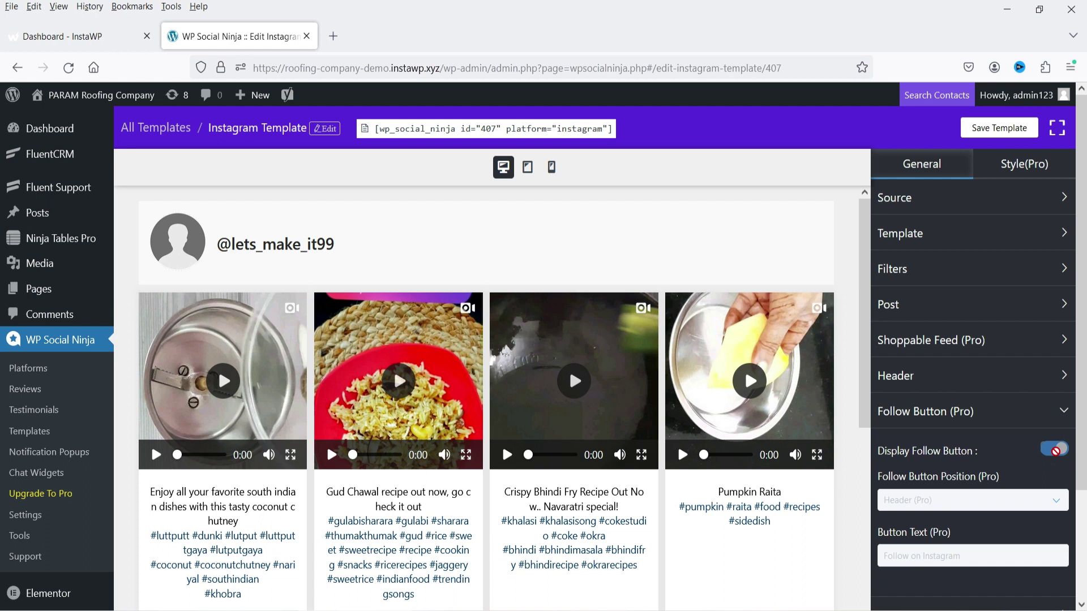
click(965, 417)
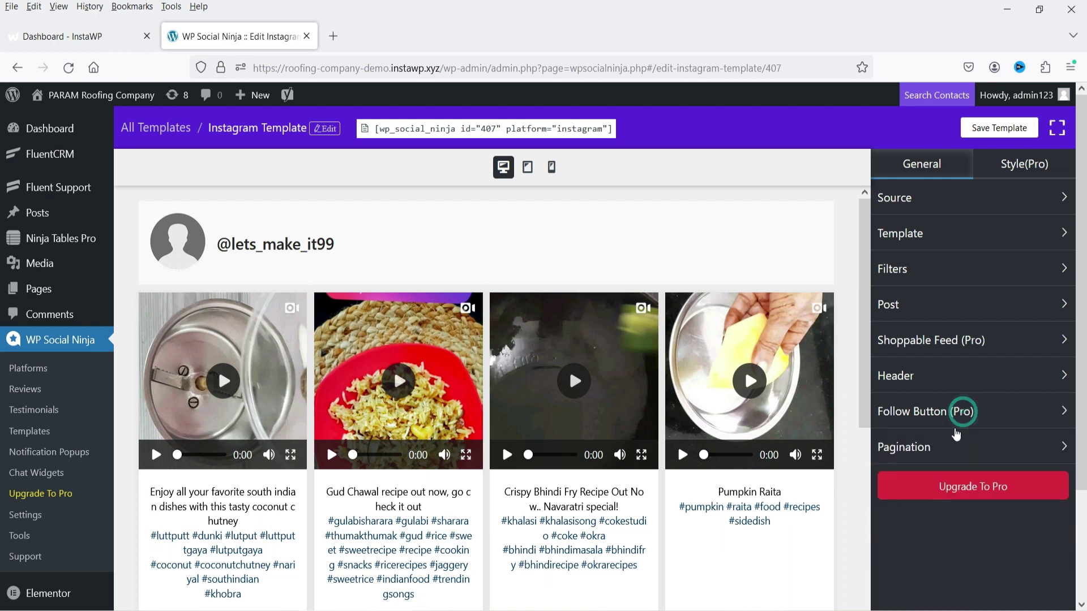
click(980, 446)
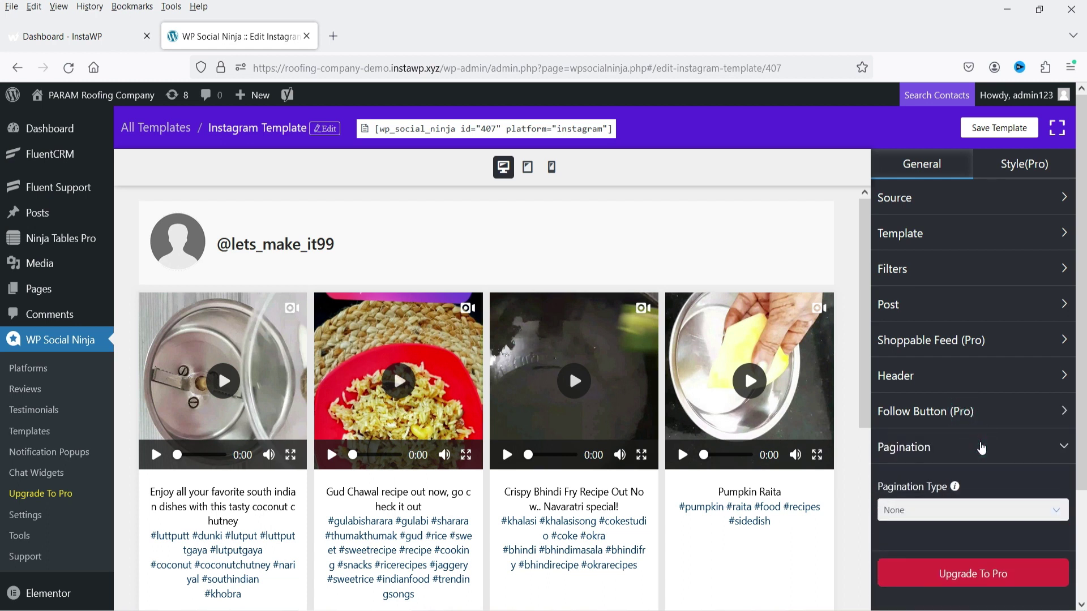
click(985, 509)
click(962, 568)
scroll(996, 487, down, 3)
double_click(1022, 466)
text(10)
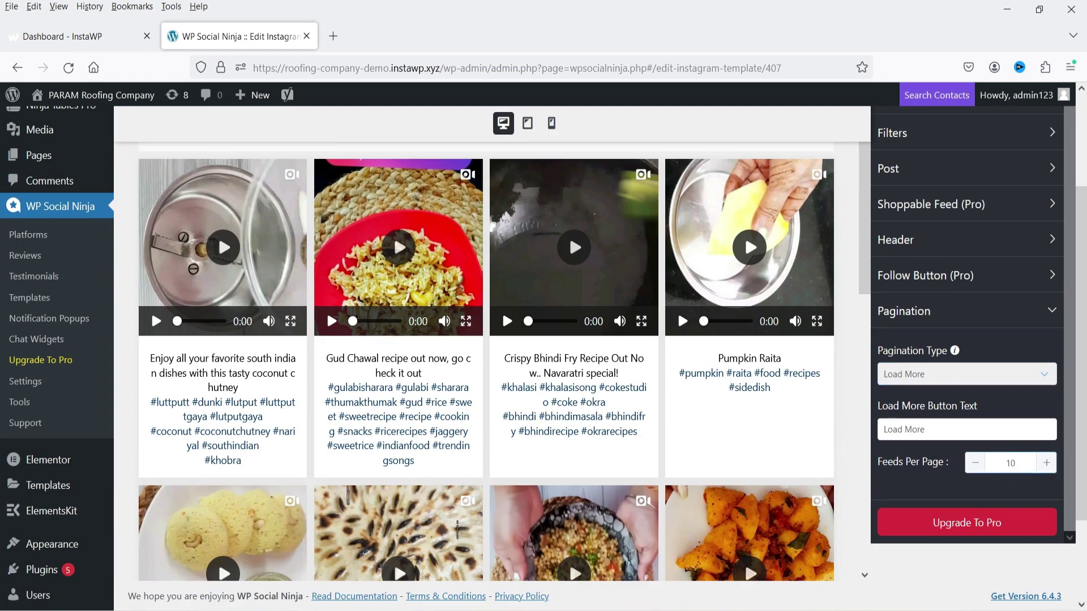
scroll(1039, 362, up, 3)
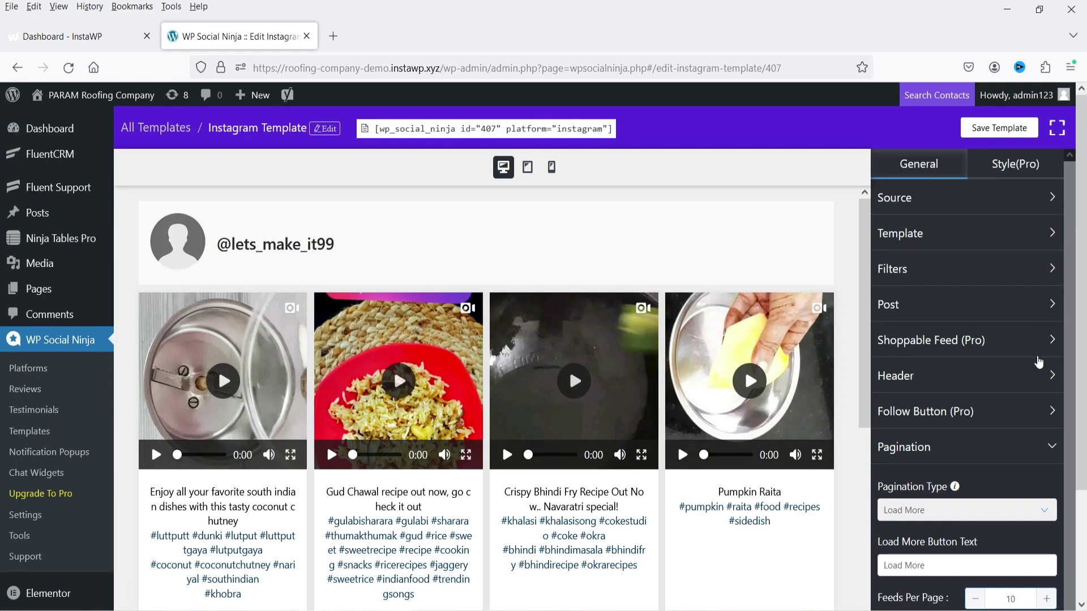
- Save the Instagram template, copy its shortcode, and open All Pages in a new tab
click(999, 129)
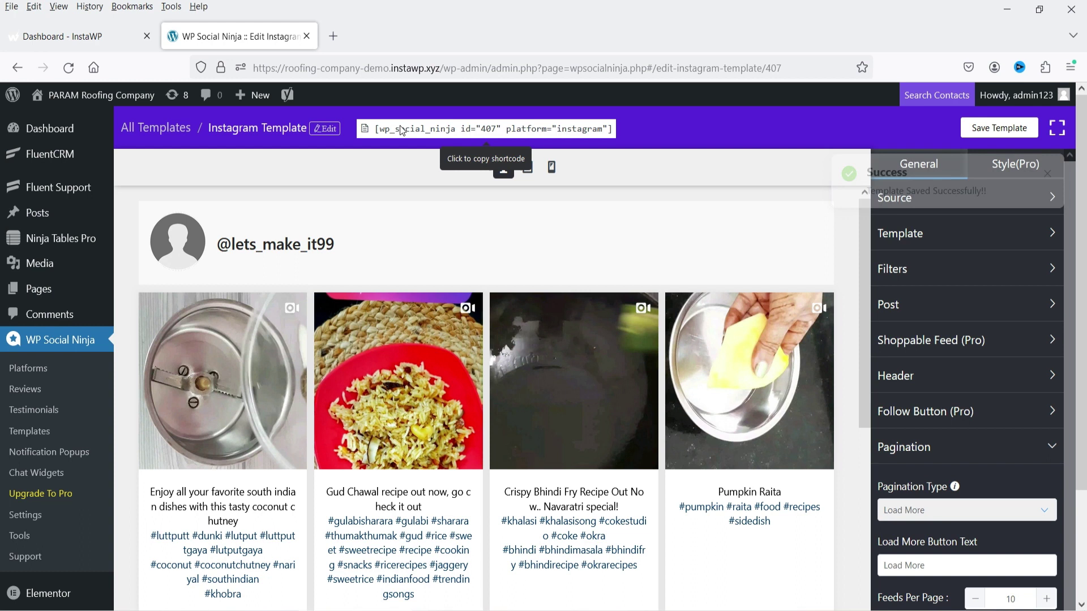
click(483, 135)
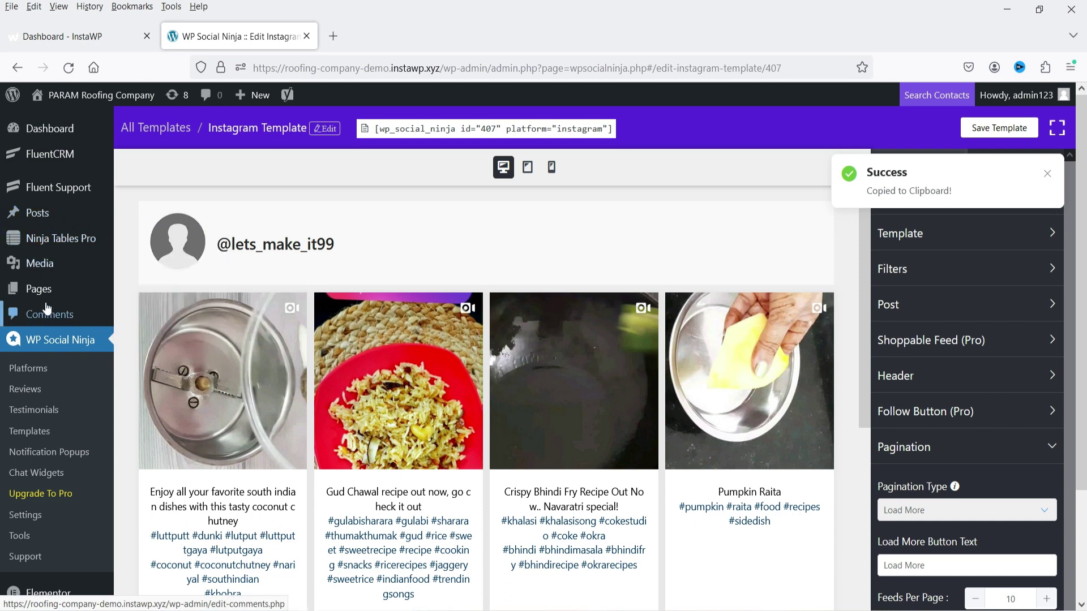
mouse_move(48, 297)
right_click(148, 291)
click(190, 309)
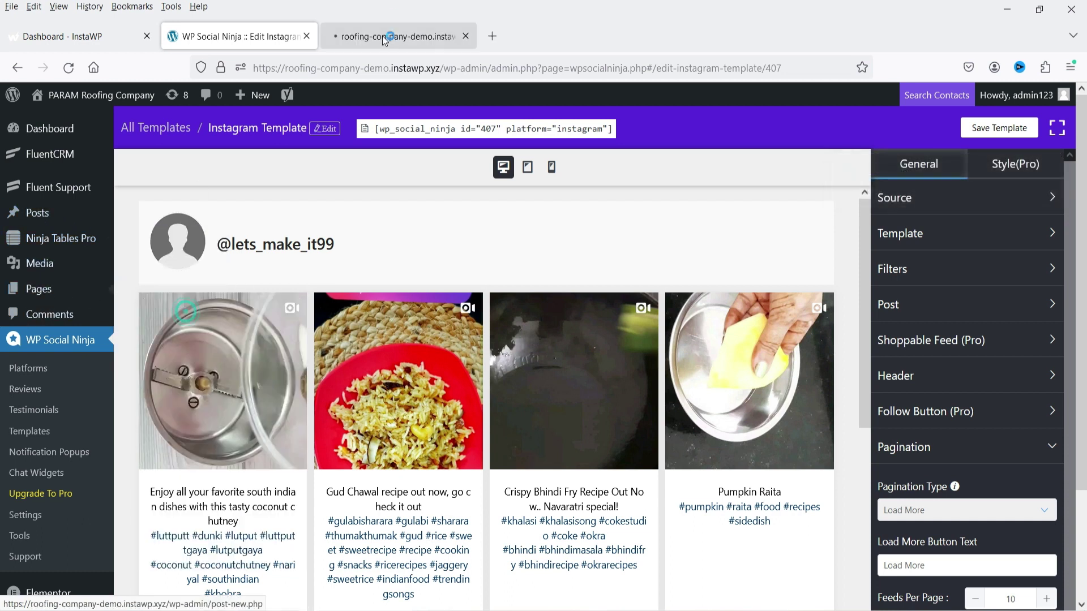
click(385, 32)
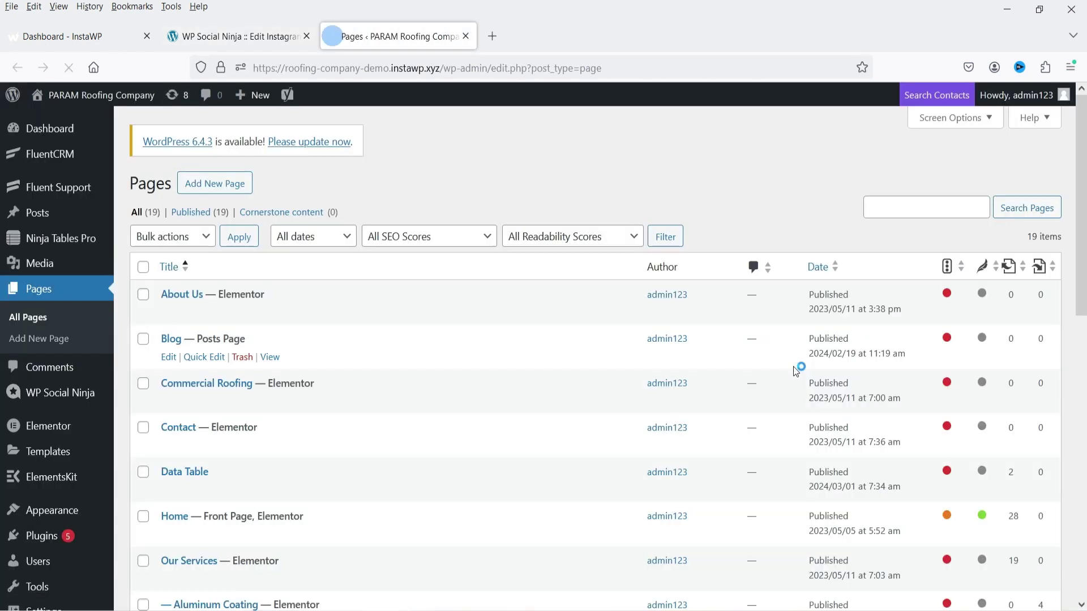
- Start a new page in a new tab and title it 'Sample'
right_click(218, 184)
click(272, 191)
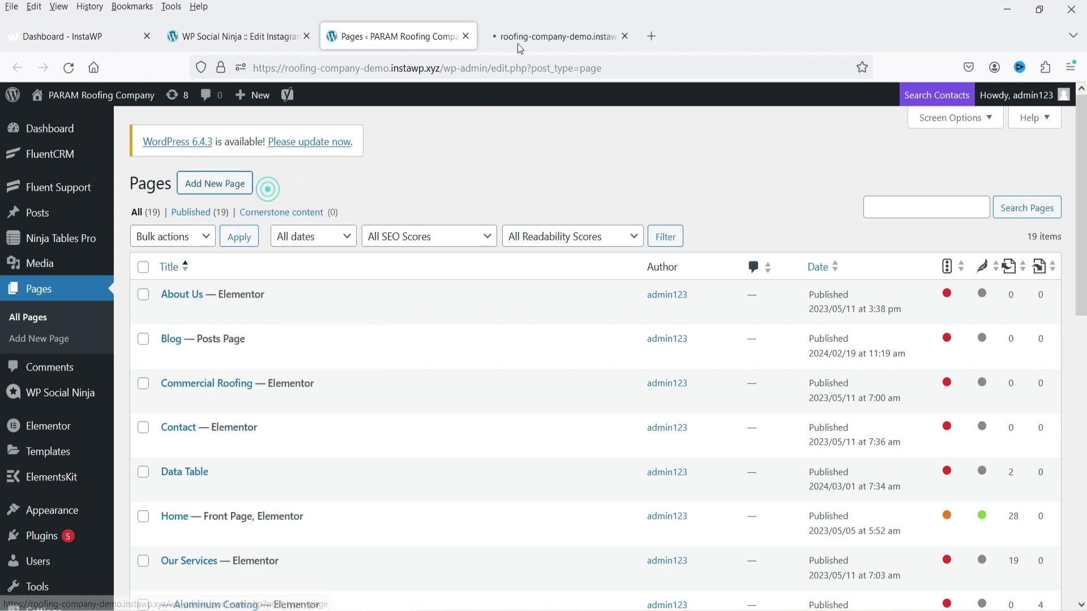
click(521, 37)
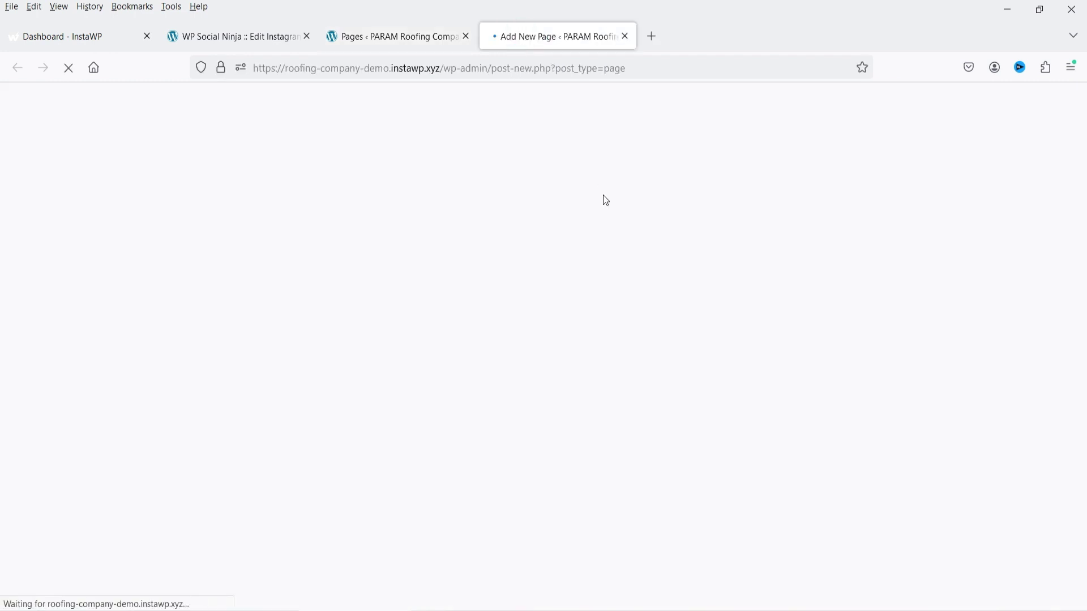
text(Sample)
- Add a Shortcode block holding the pasted Instagram shortcode and publish the page
click(722, 257)
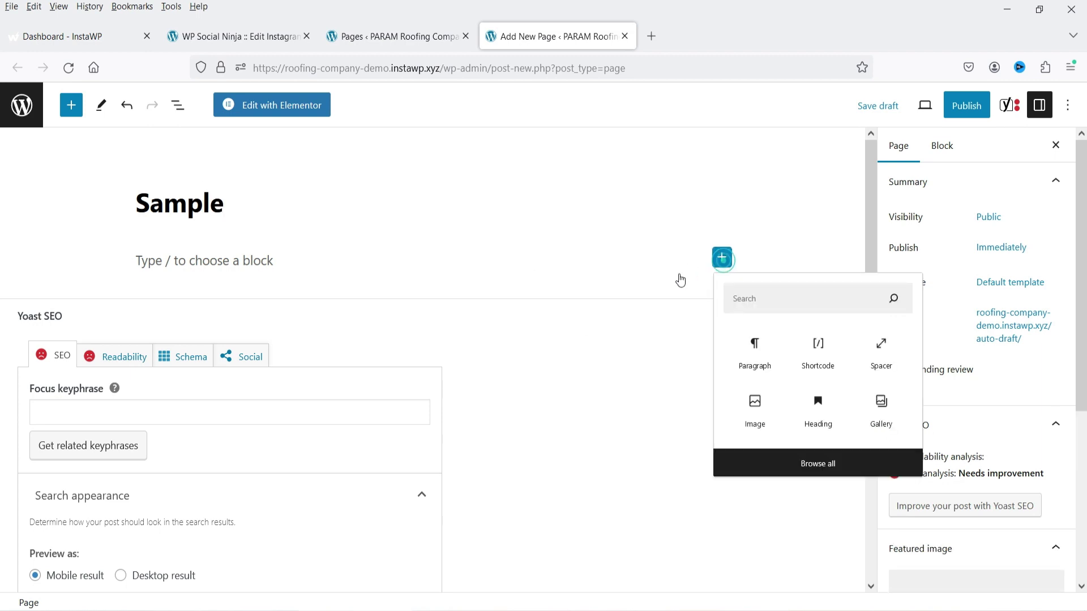
click(838, 371)
key(ctrl+v)
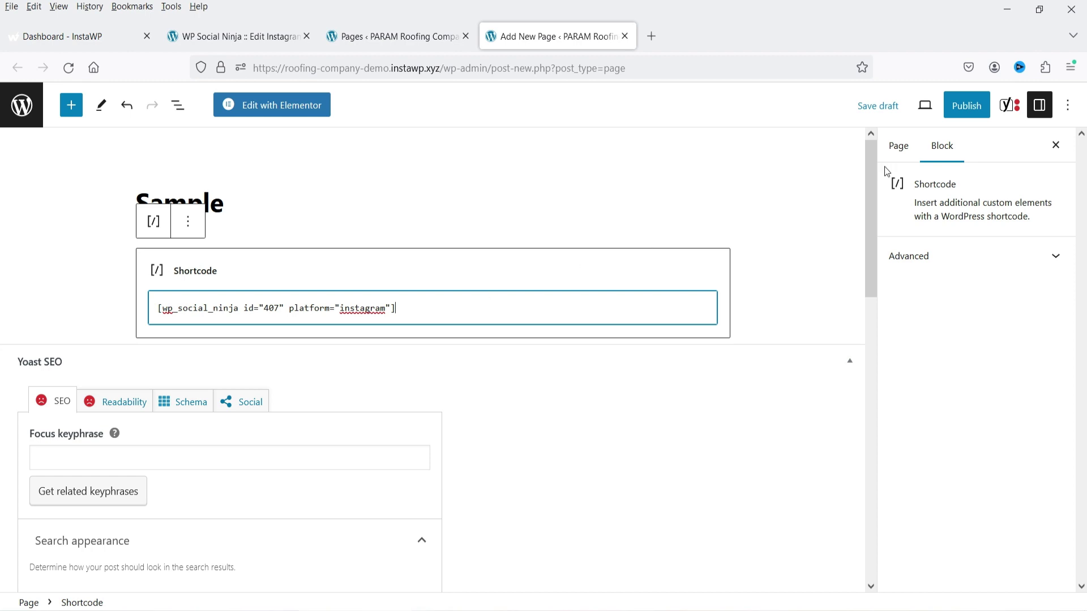
click(966, 105)
click(965, 104)
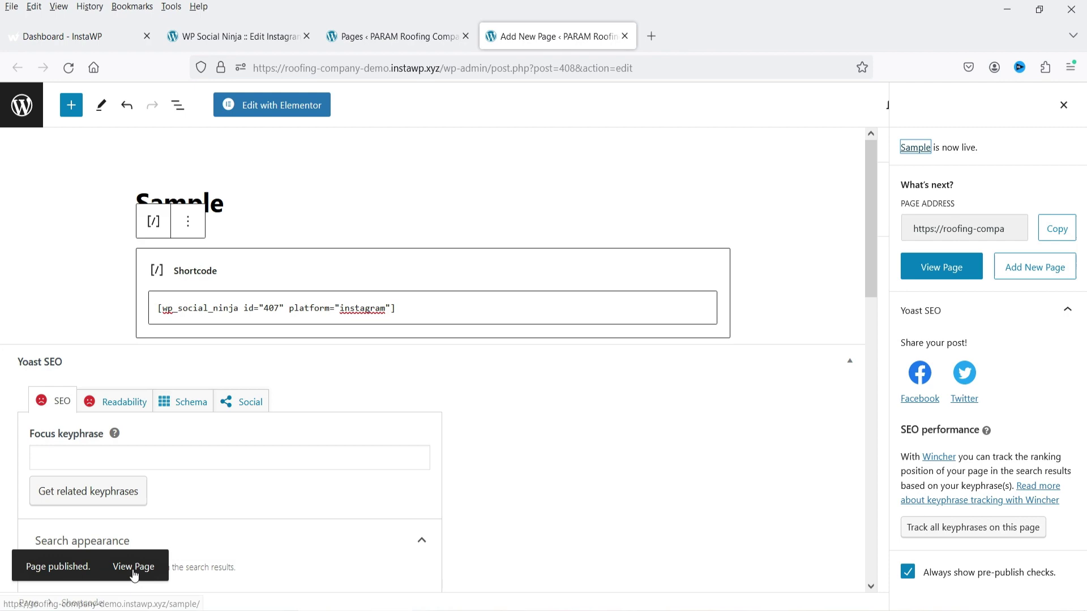
- View the published Sample page and scroll through the live Instagram feed
click(133, 567)
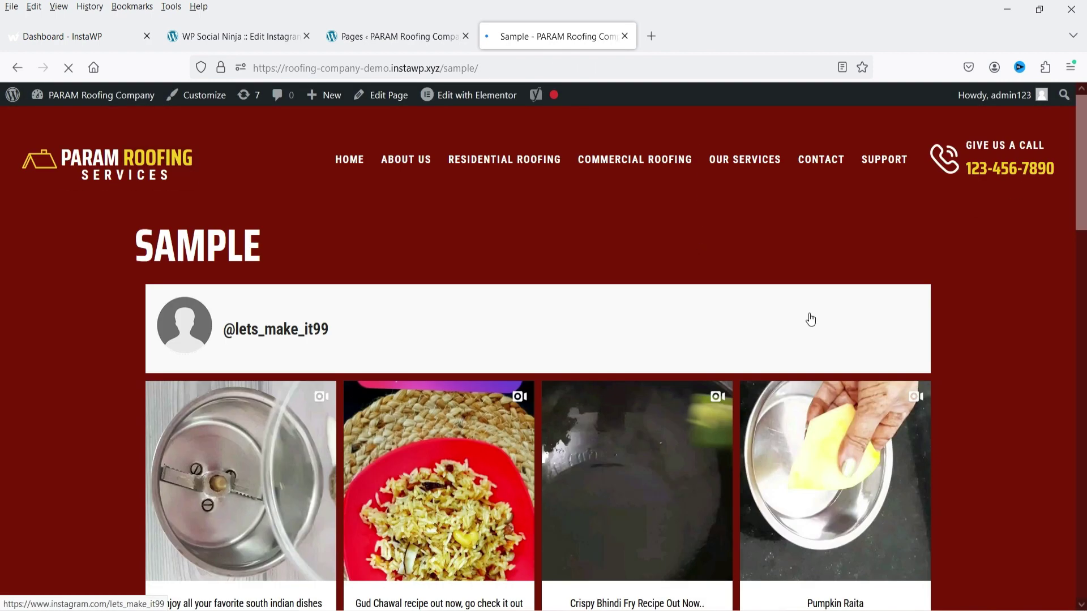
scroll(748, 326, down, 12)
scroll(949, 331, up, 12)
scroll(970, 318, down, 15)
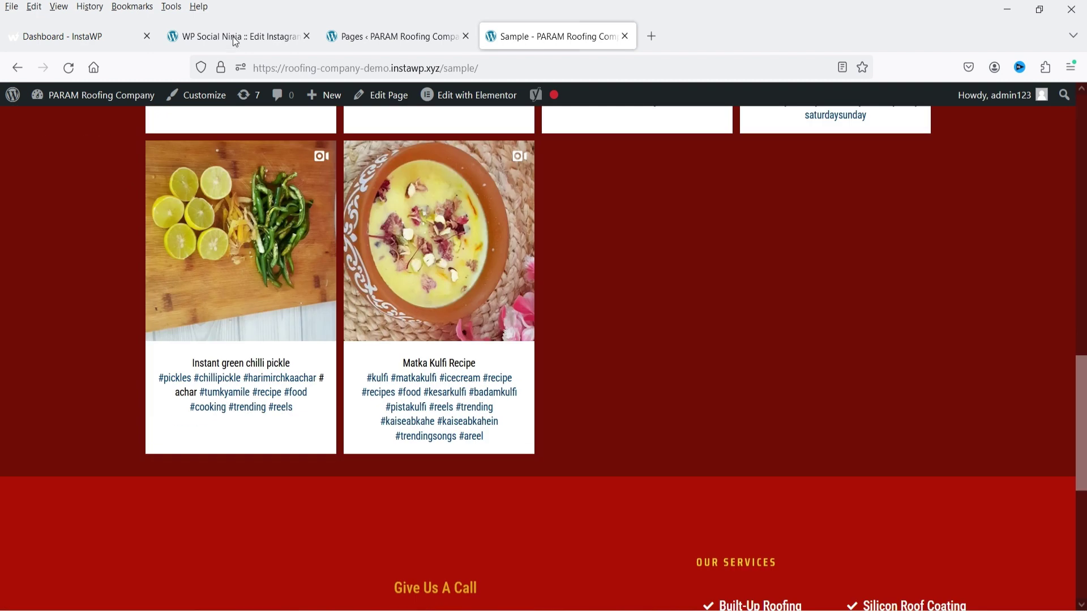
- Switch the feed's template design to Template 1 and save the template
click(235, 43)
click(972, 228)
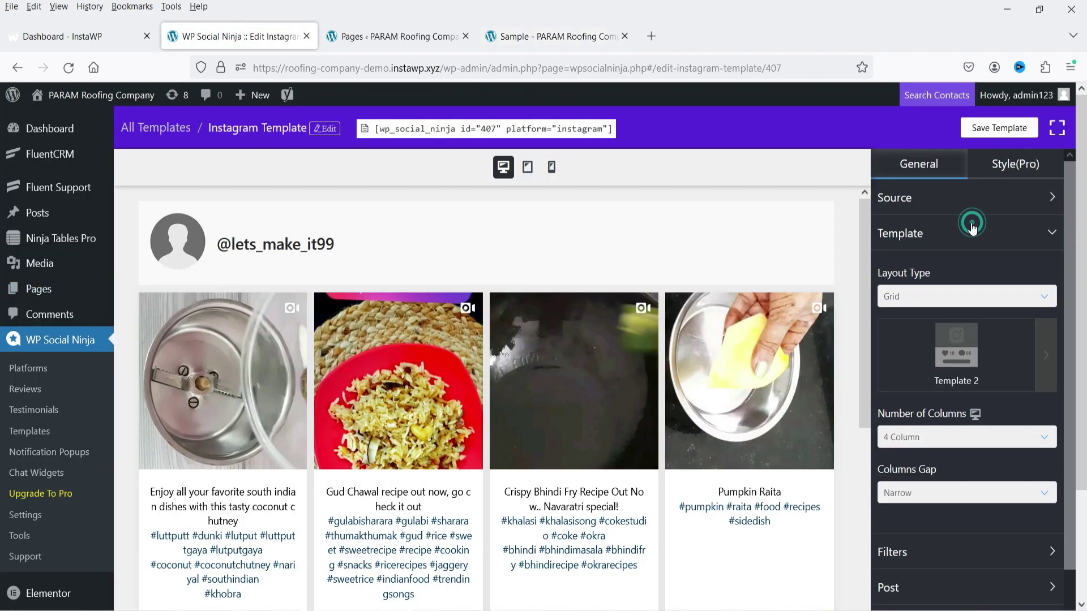
click(975, 355)
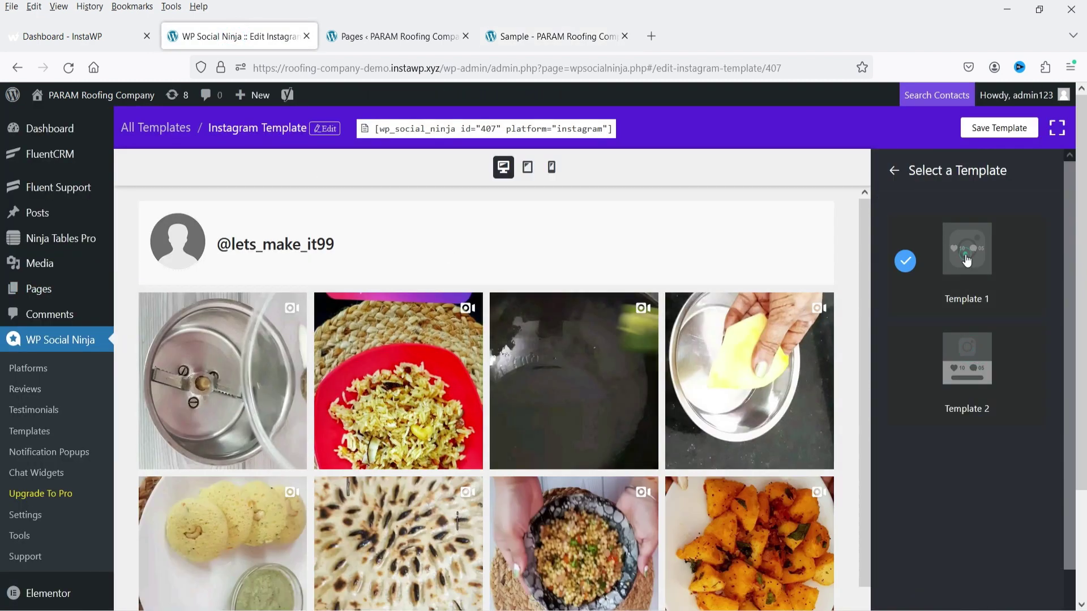
click(967, 249)
click(999, 128)
- Reload the Sample page to see the new layout and open the Pumpkin Raita post
click(558, 36)
click(68, 67)
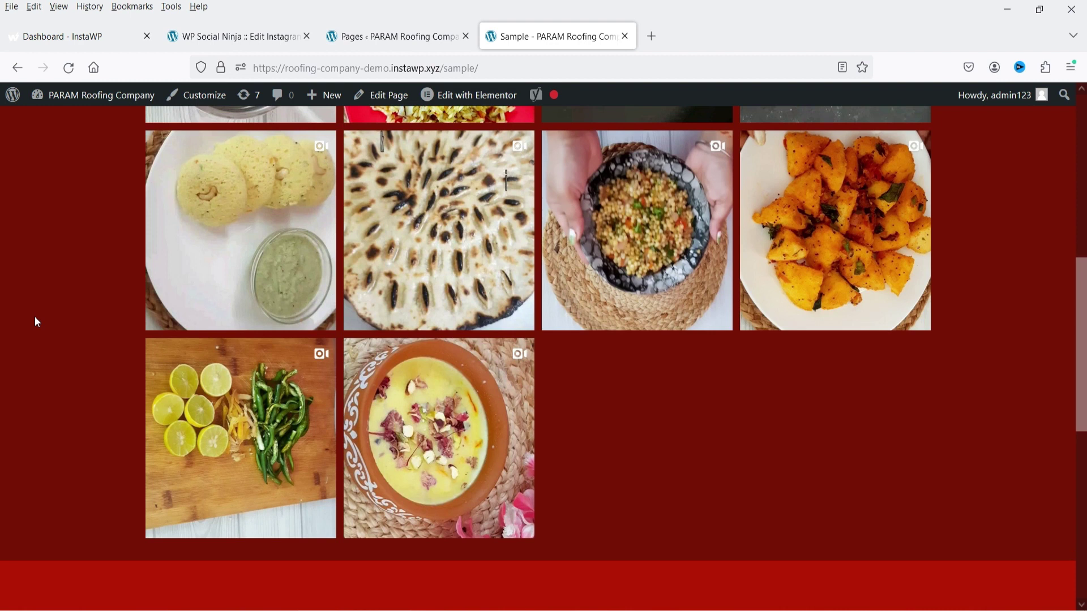
scroll(38, 321, up, 4)
scroll(244, 367, up, 2)
scroll(453, 306, down, 2)
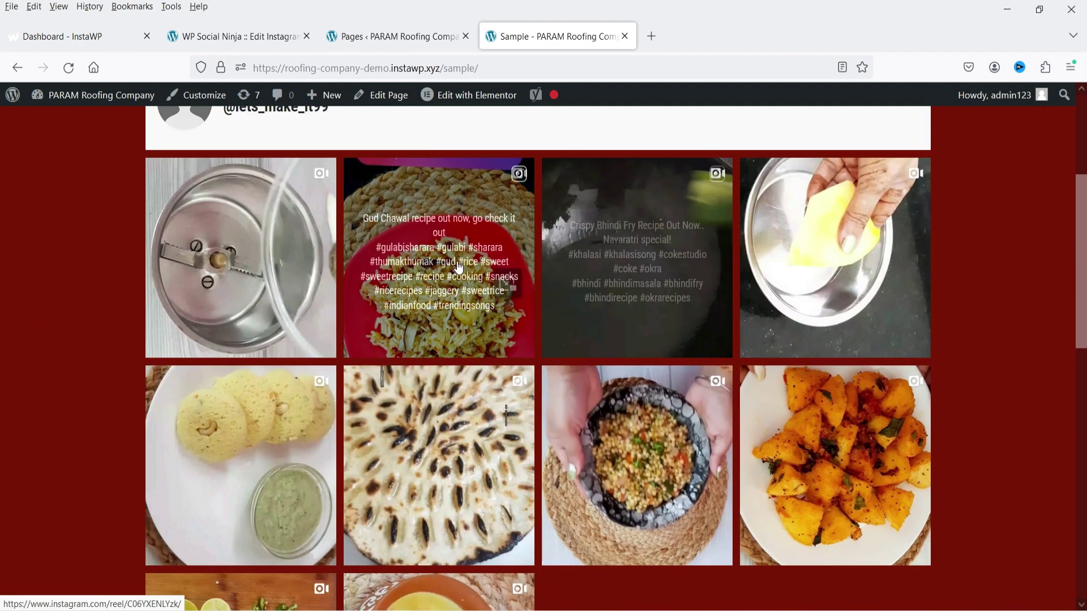
click(830, 243)
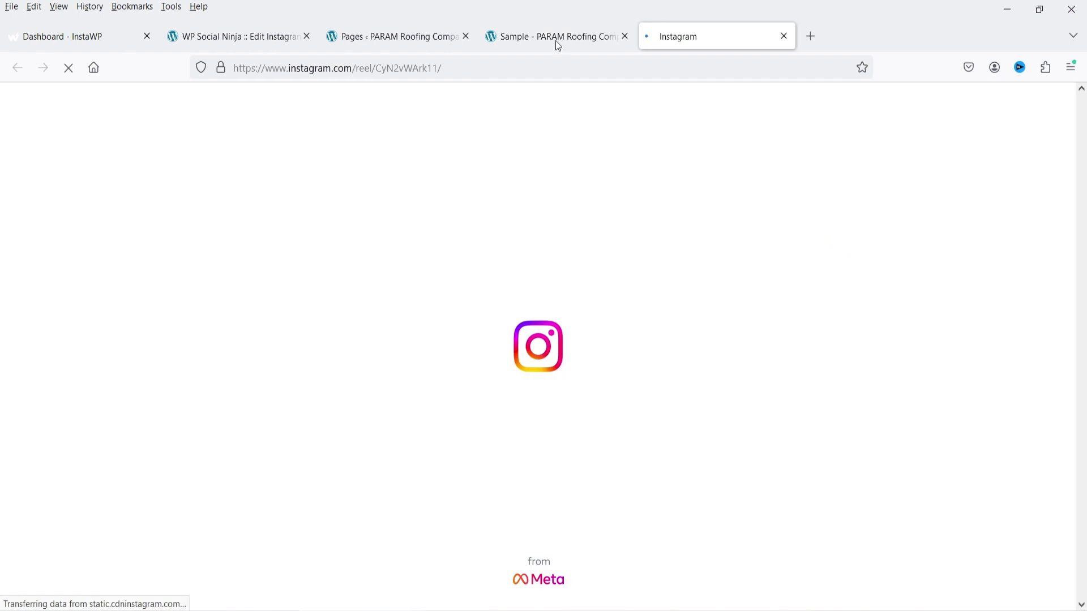
- Close the Instagram post and check the template's Style (Pro) options
click(786, 36)
click(241, 36)
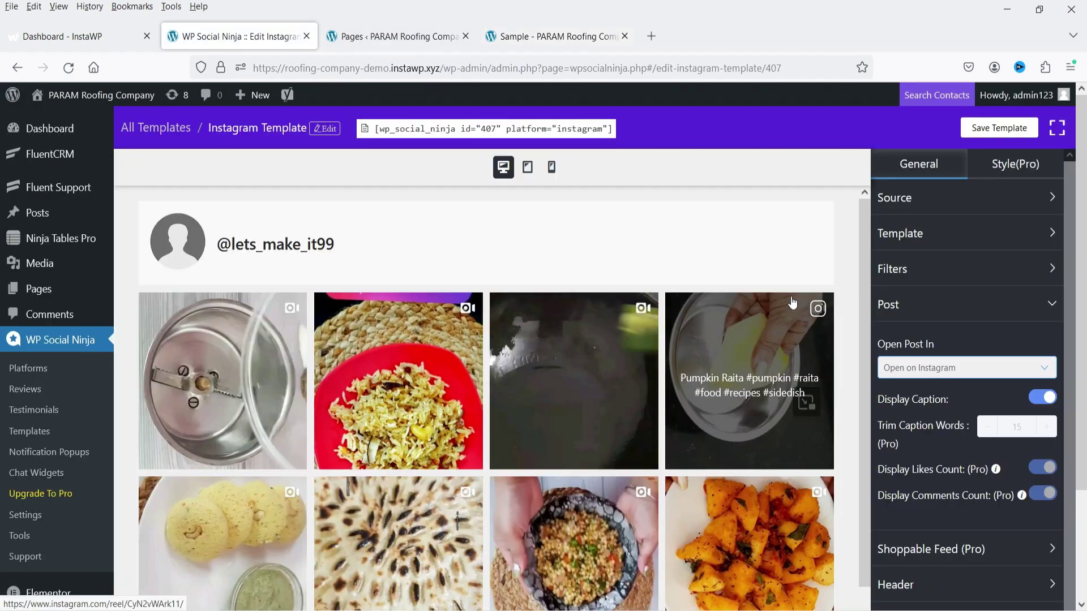
click(1006, 170)
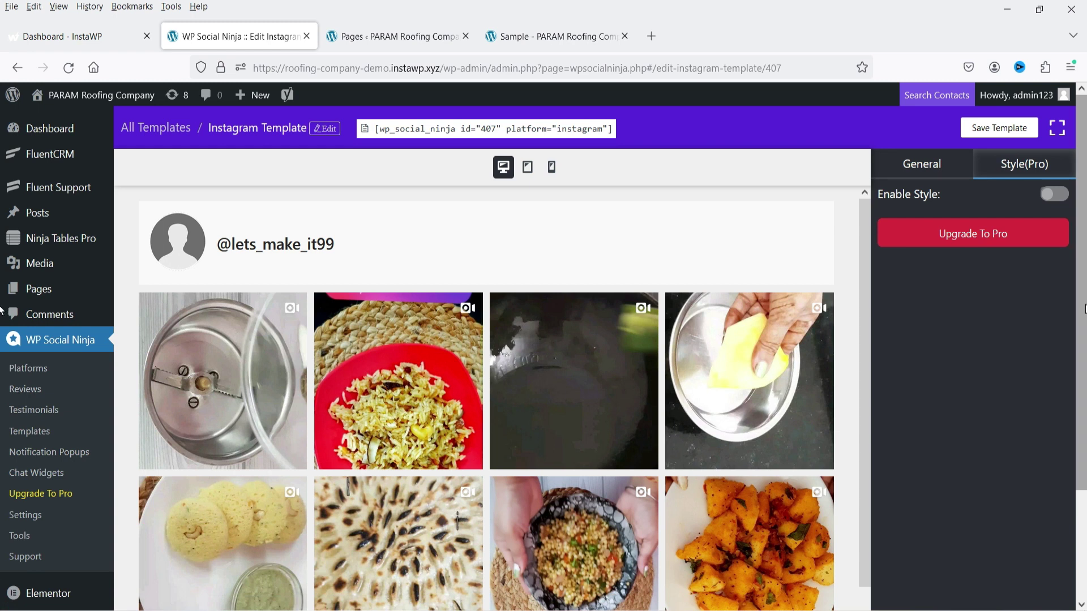
scroll(2, 309, down, 2)
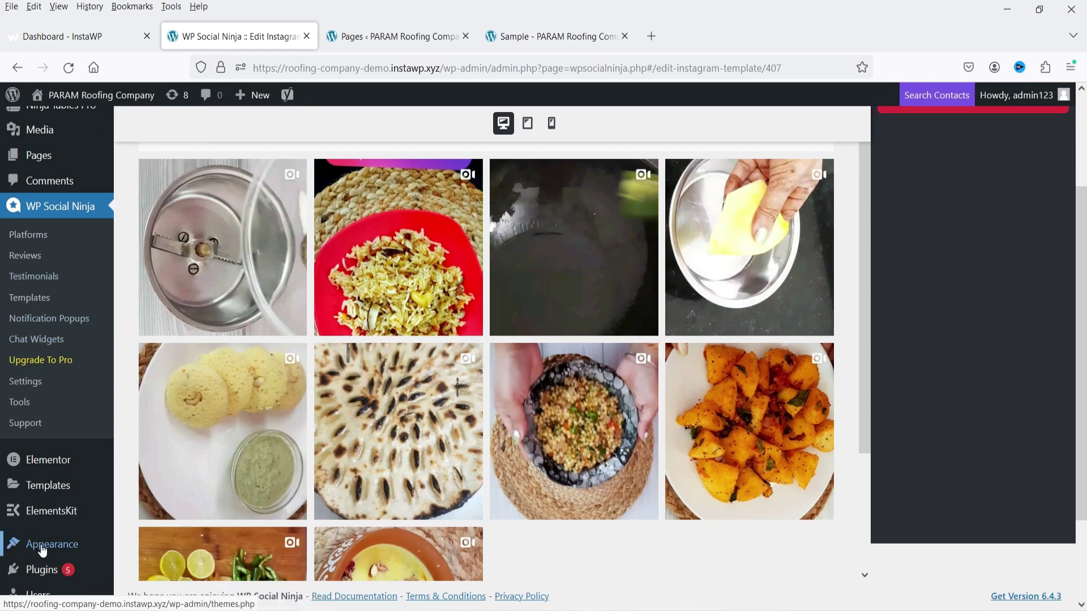
- Upload wp-social-ninja-pro.zip through Plugins > Add New Plugin > Upload Plugin
click(69, 576)
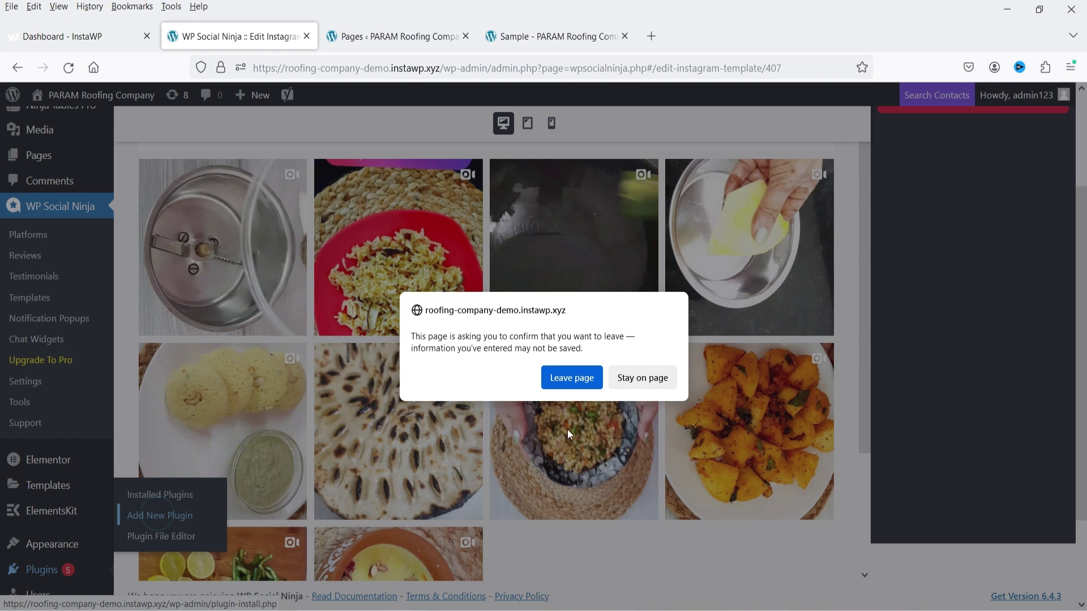
click(563, 379)
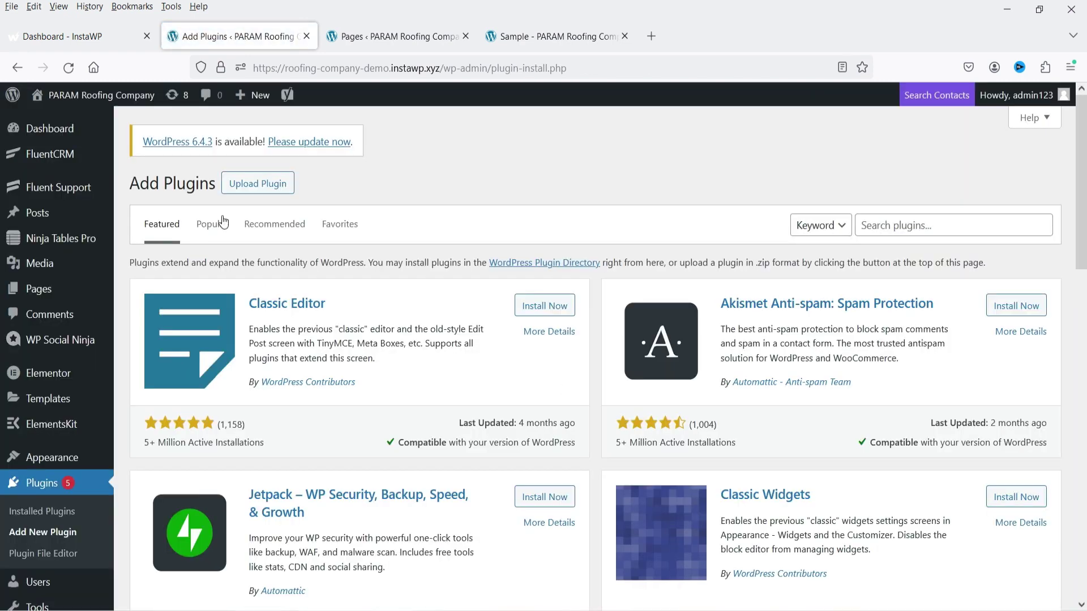
click(247, 191)
click(497, 316)
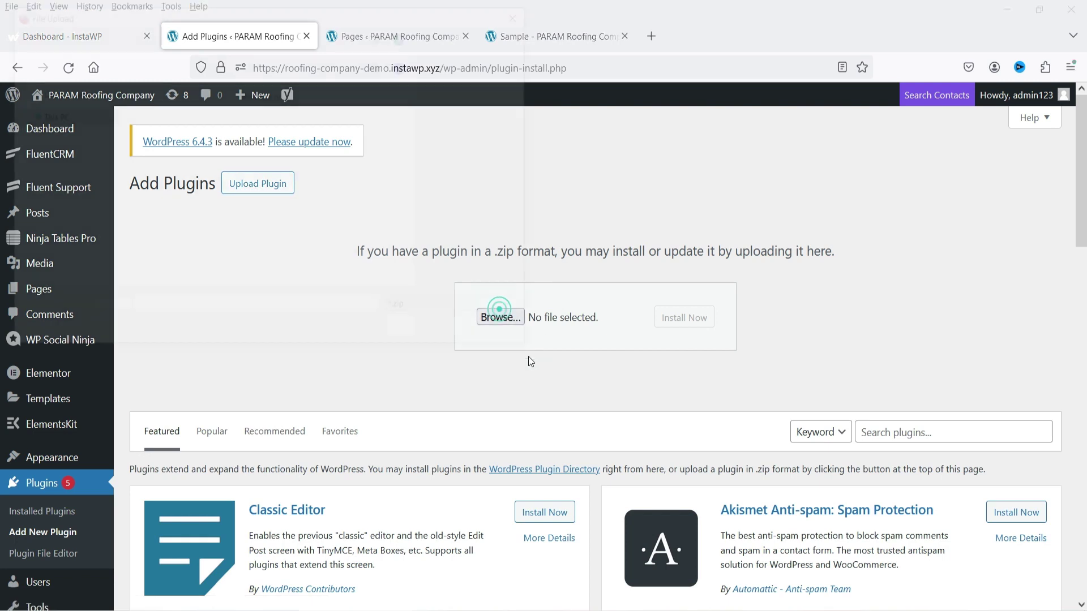
double_click(329, 122)
- Install and activate WP Social Ninja Pro, then go to the WP Social Ninja dashboard
click(685, 317)
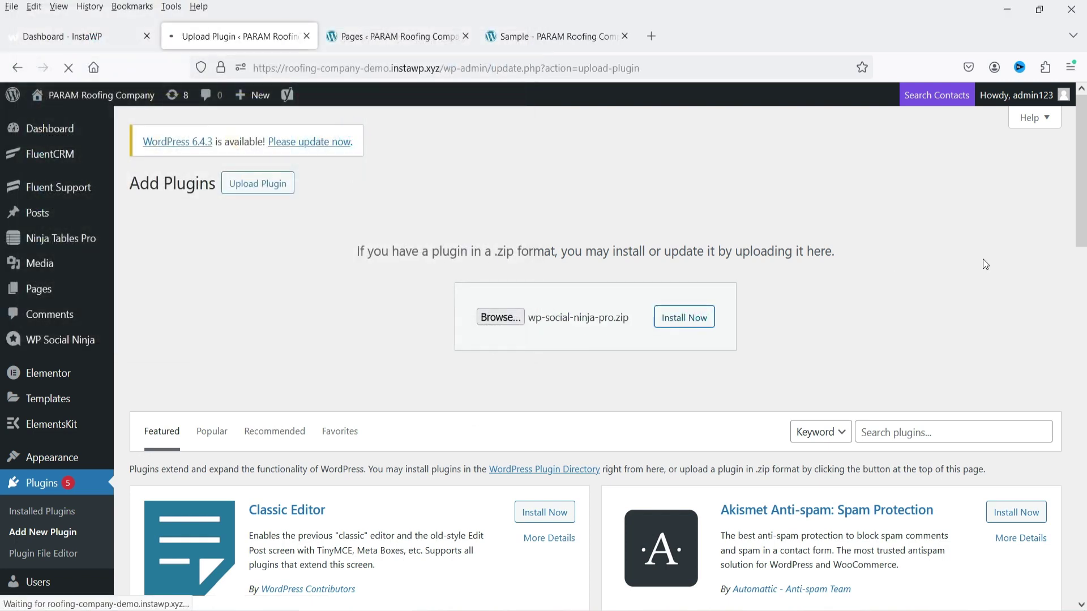
click(163, 292)
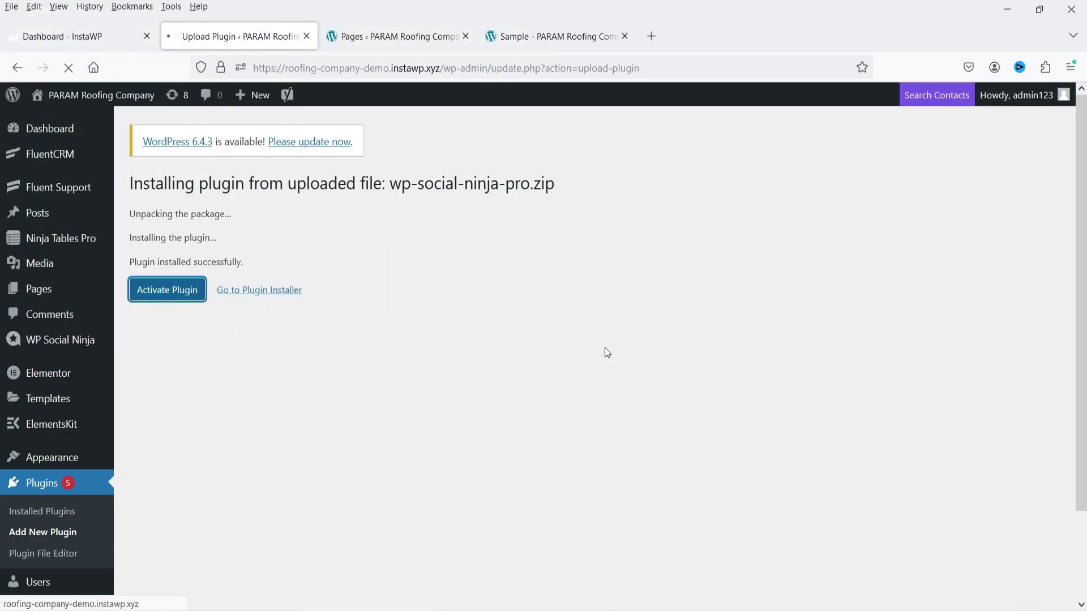
click(55, 342)
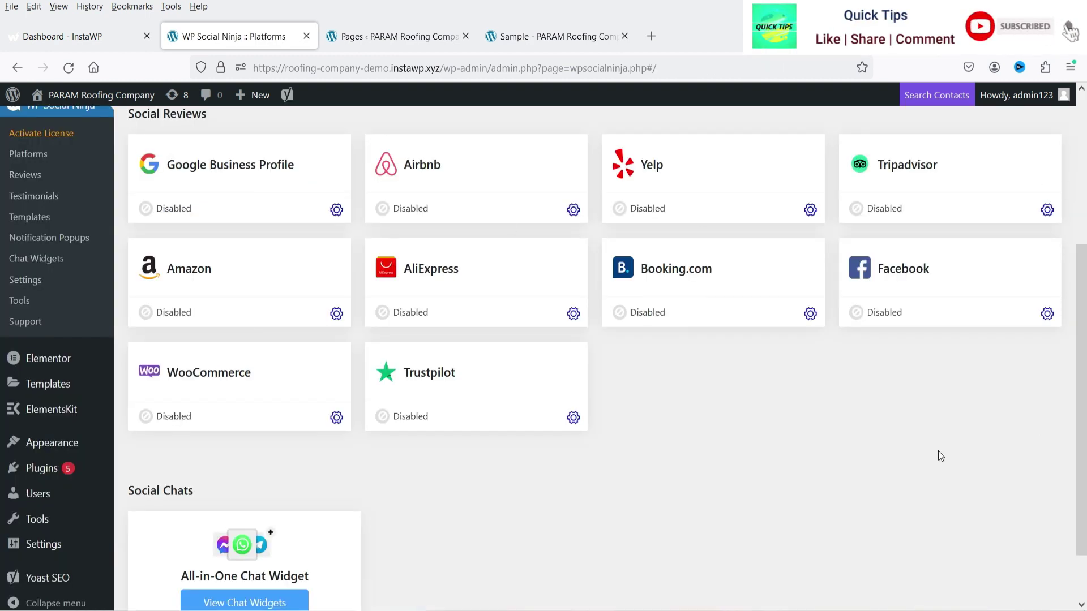
scroll(995, 451, up, 4)
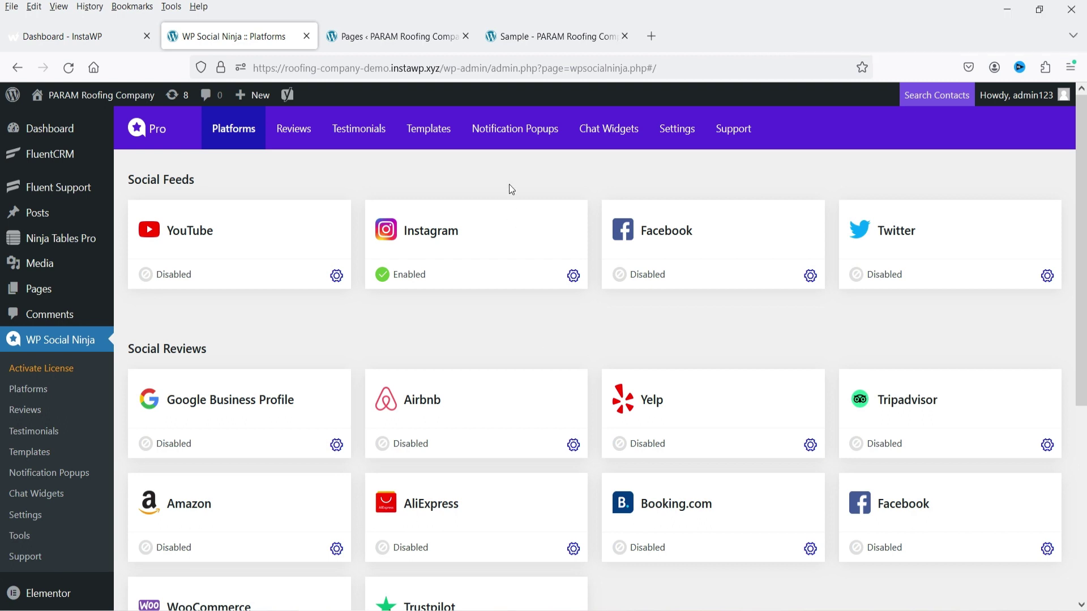
- Edit the Instagram Template, turn on Enable Style, and expand the Header styling
click(440, 140)
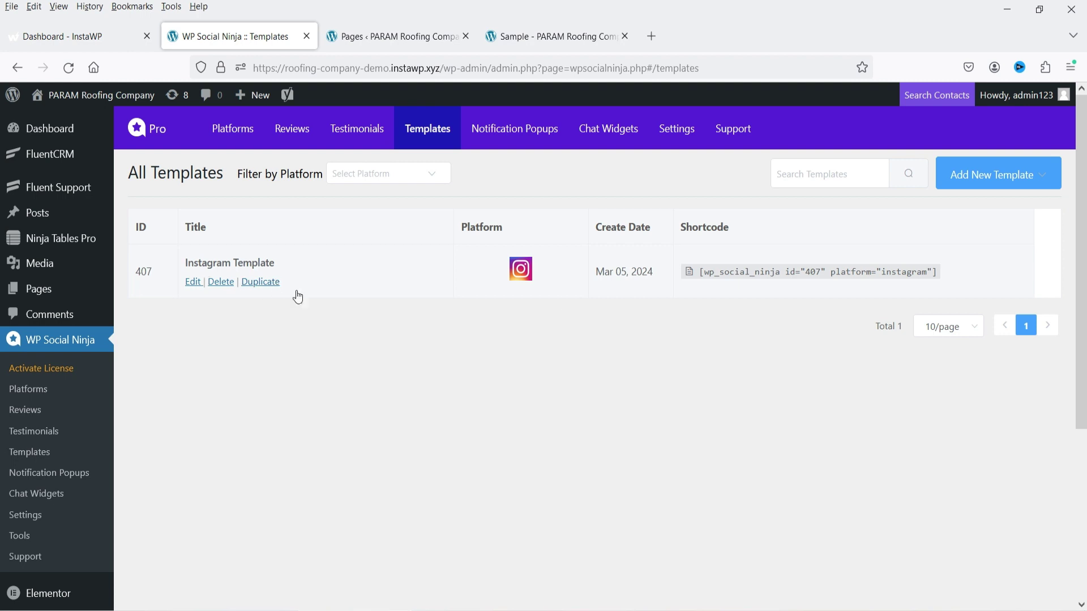
click(192, 282)
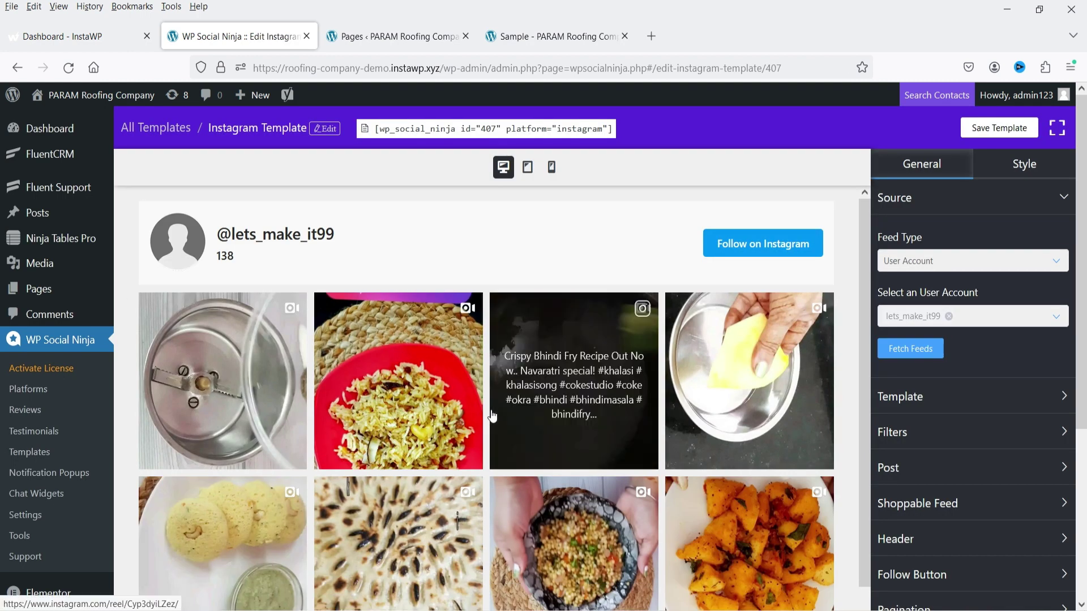
click(999, 176)
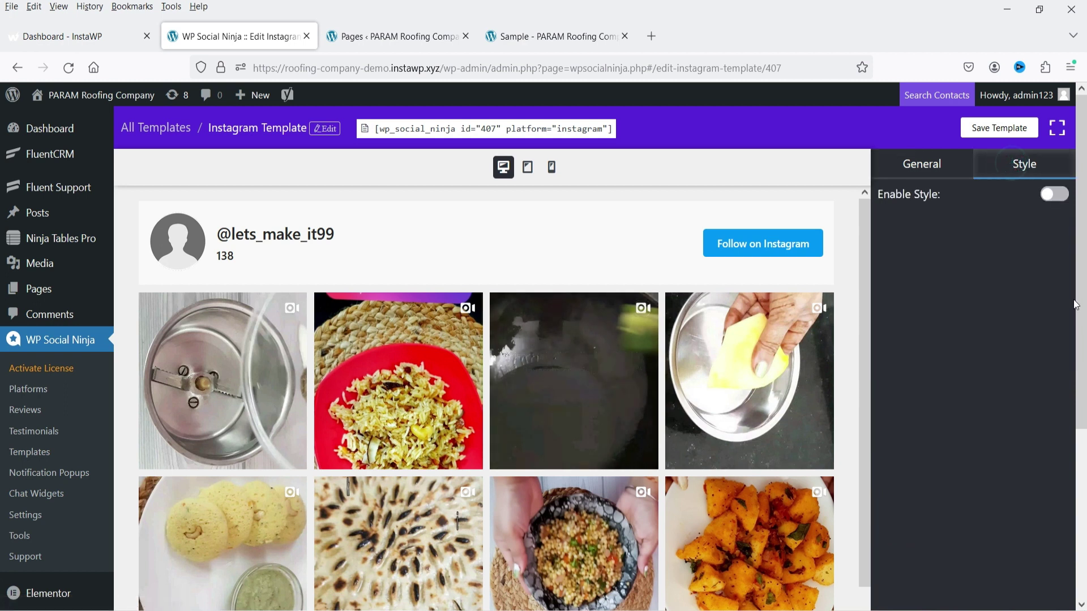
click(1054, 195)
click(940, 240)
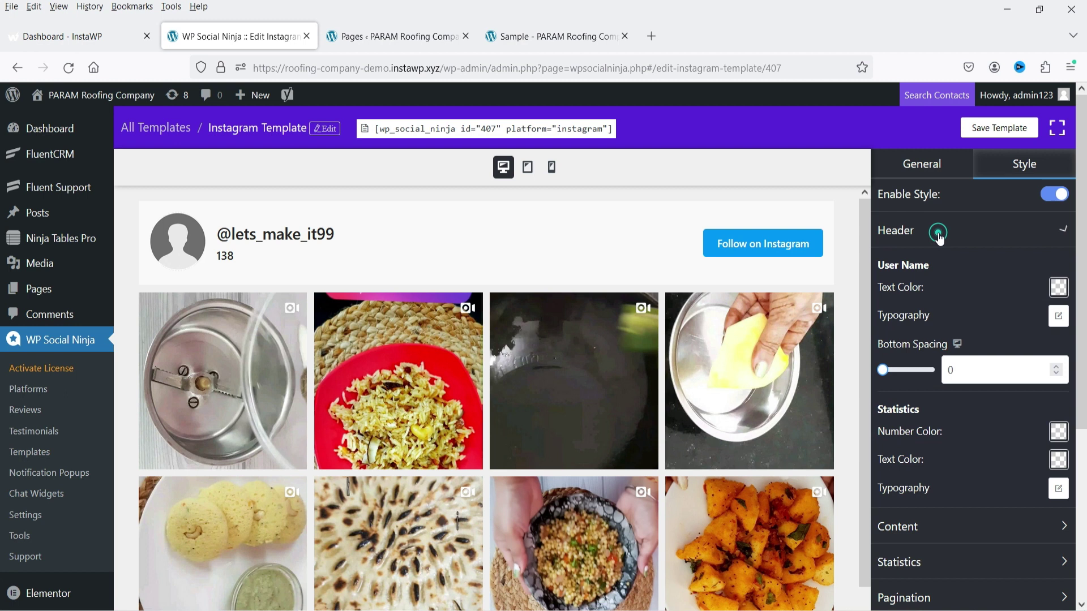
- Make the header User Name text colour dark blue
click(1045, 293)
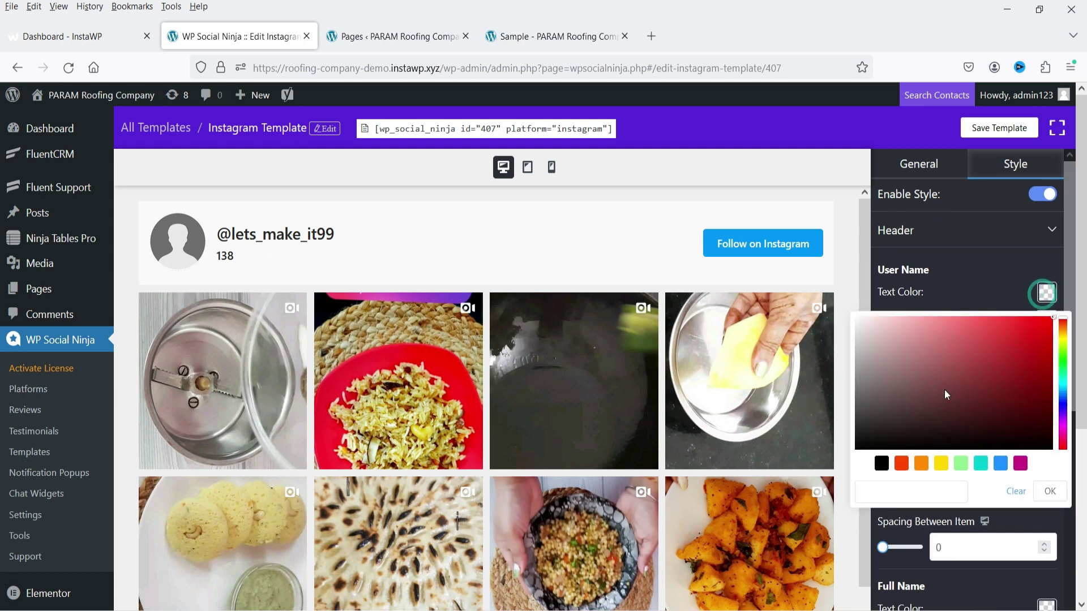
click(1065, 406)
click(987, 359)
click(1031, 372)
click(985, 293)
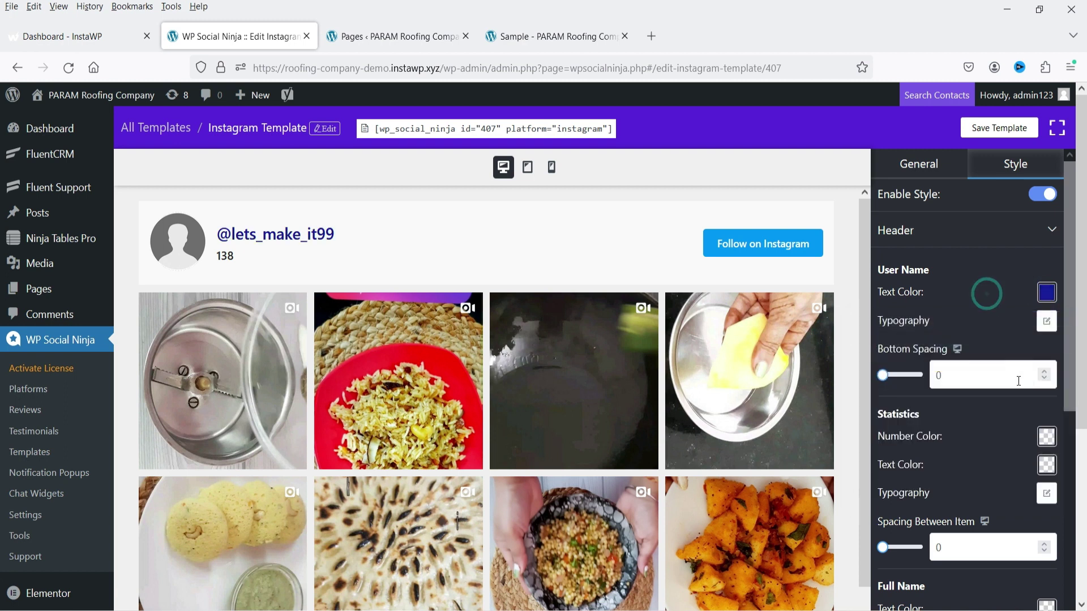
scroll(999, 341, down, 3)
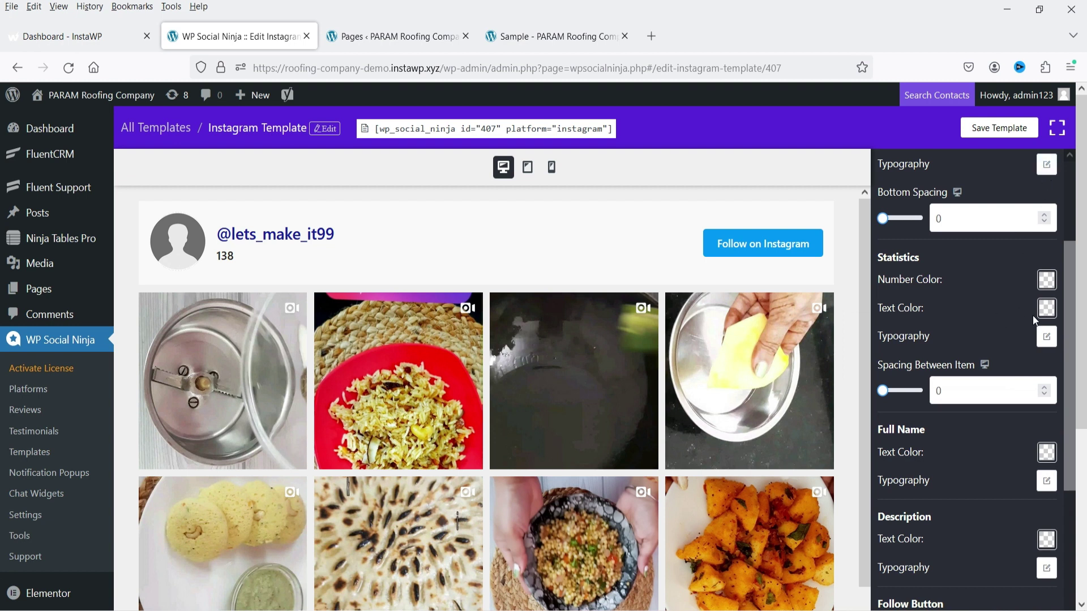
- Colour the 138 statistics number dark red (#741313) and review the preview
click(1047, 279)
click(999, 365)
click(1018, 372)
click(1022, 377)
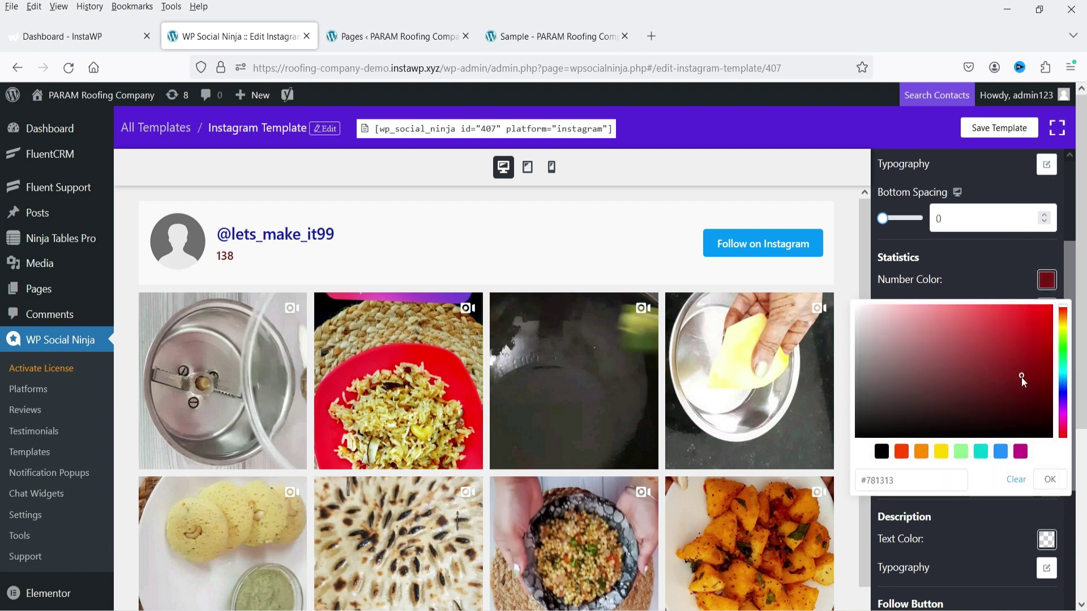
click(926, 287)
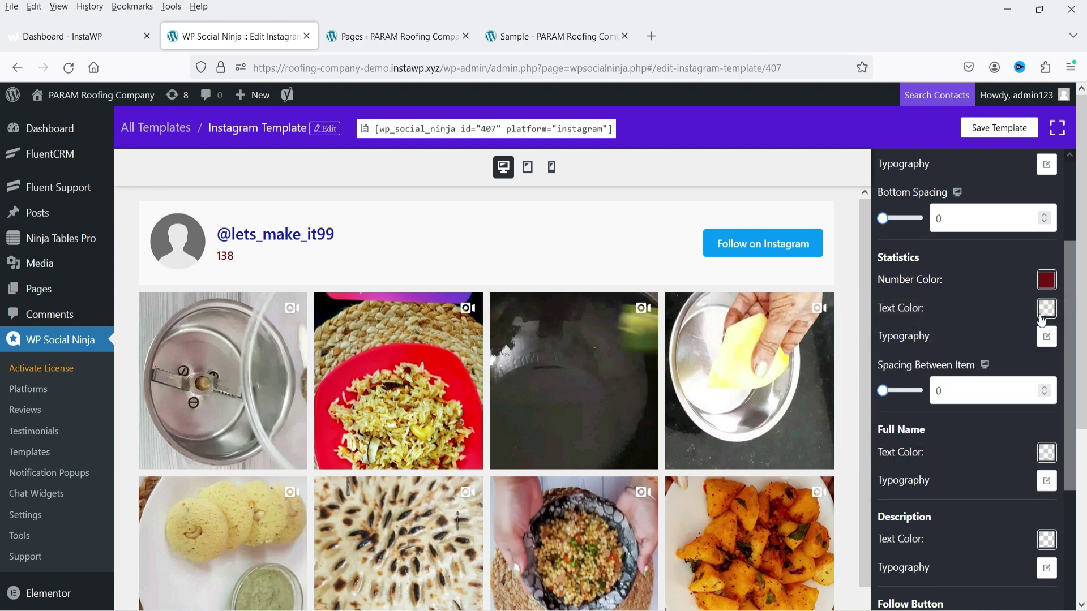
scroll(983, 314, down, 5)
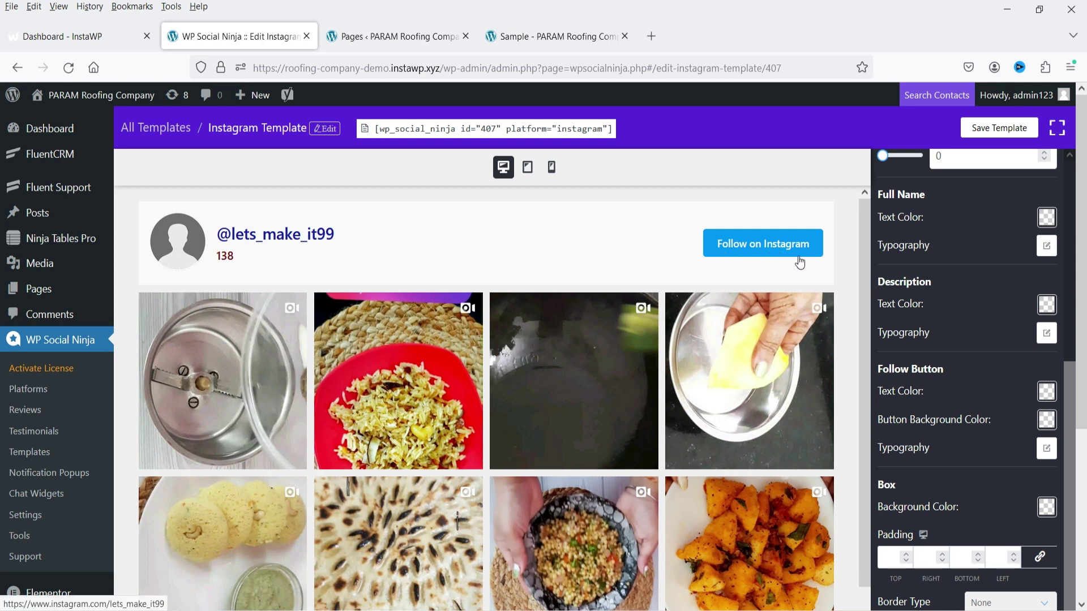
scroll(944, 324, down, 5)
scroll(939, 334, up, 6)
scroll(1004, 368, down, 4)
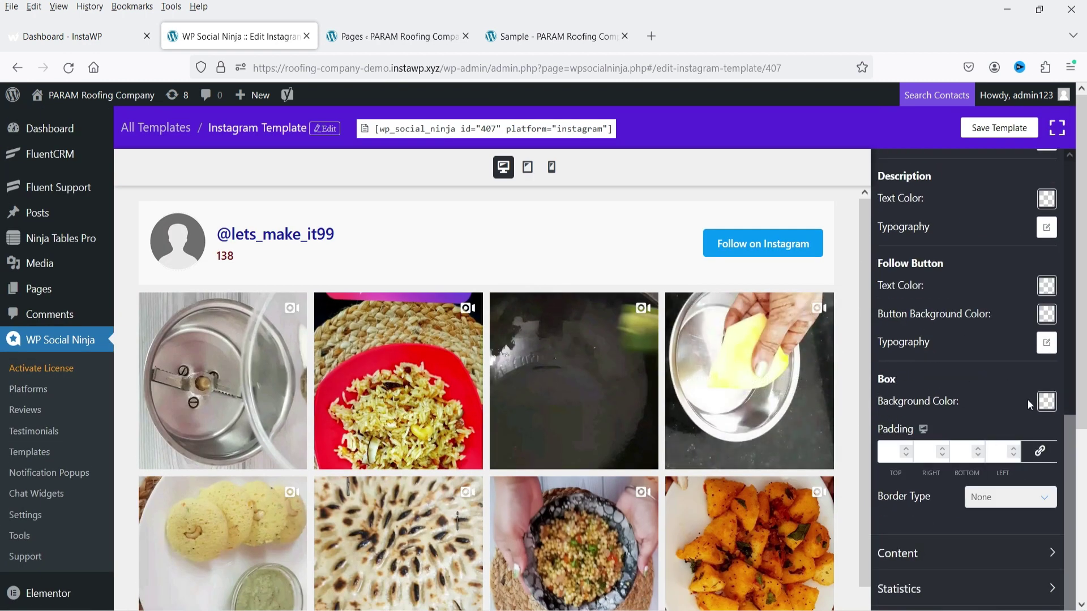
- Set the header Box Background Color to yellow #E2CE6B
click(1047, 401)
click(940, 346)
drag(943, 229, 961, 218)
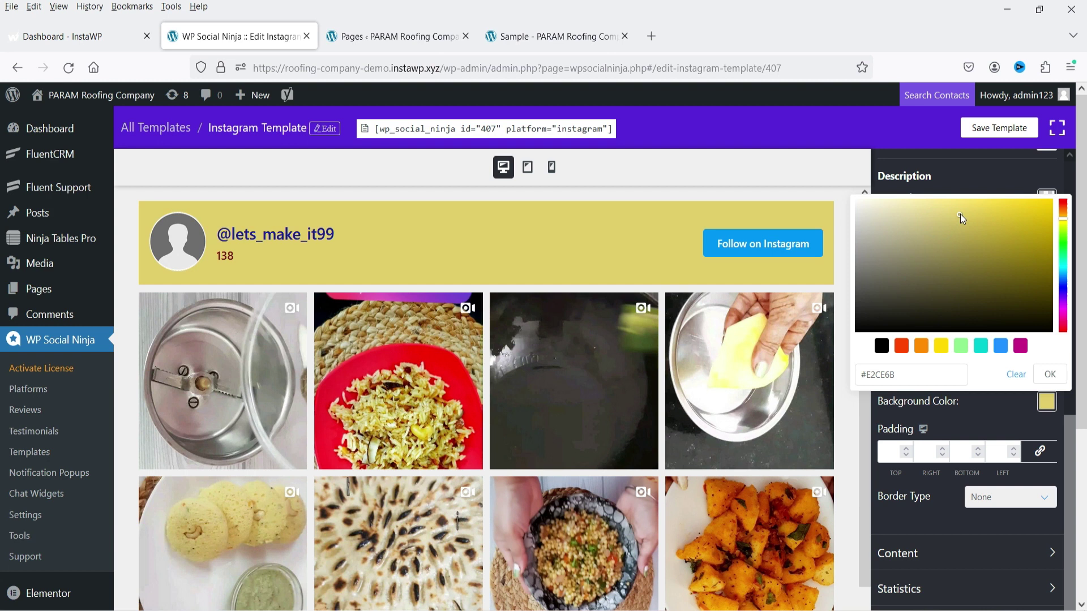
click(942, 524)
- Review the Content, Statistics, Pagination and Item Box styling sections, then go back to general settings
click(932, 554)
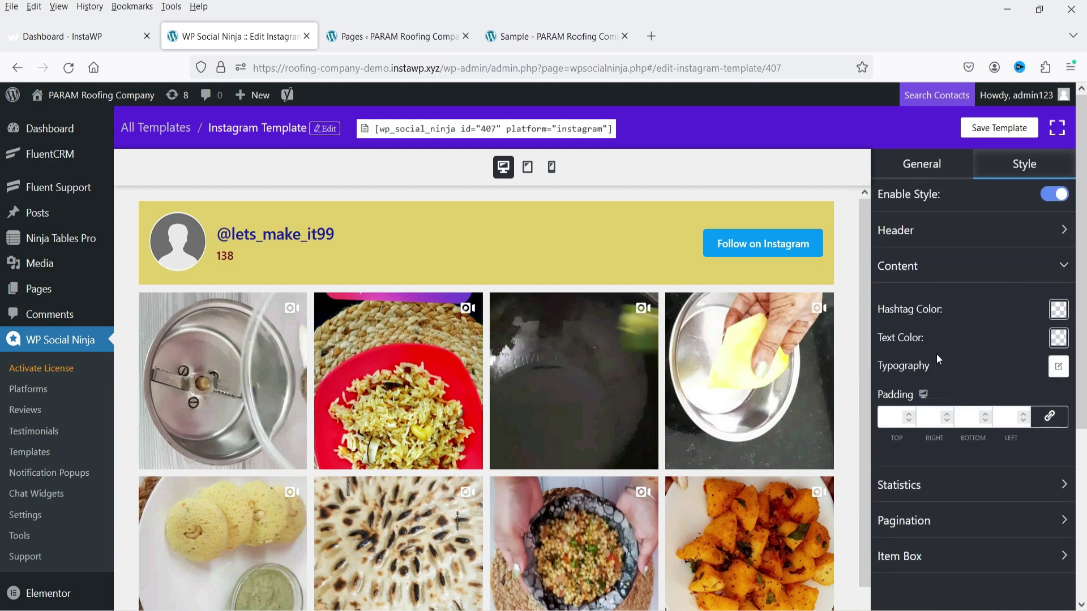
click(930, 486)
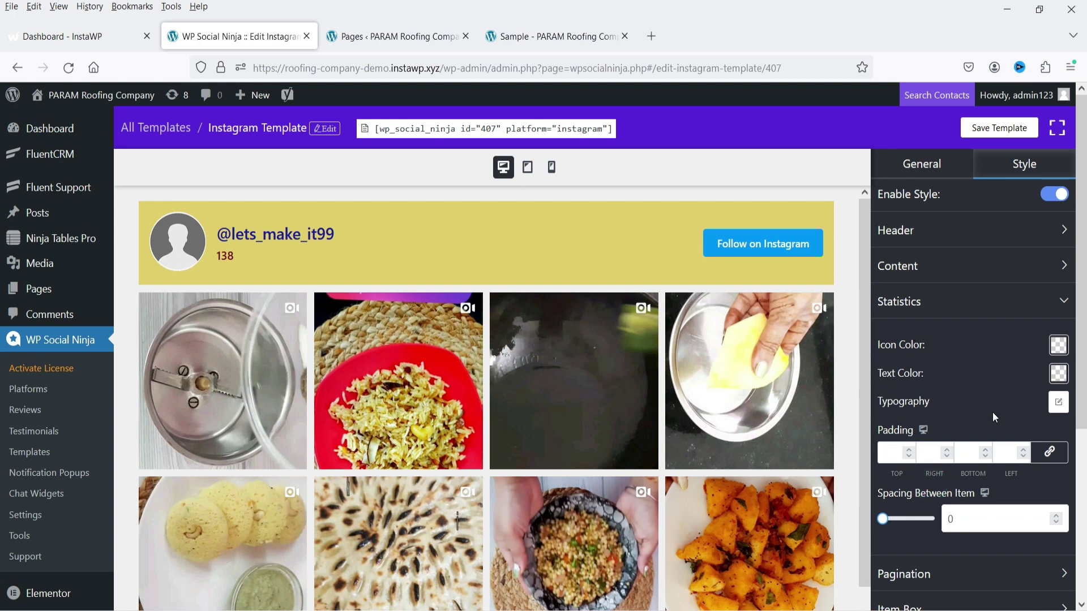
scroll(952, 341, down, 4)
click(950, 334)
scroll(976, 375, up, 3)
click(949, 501)
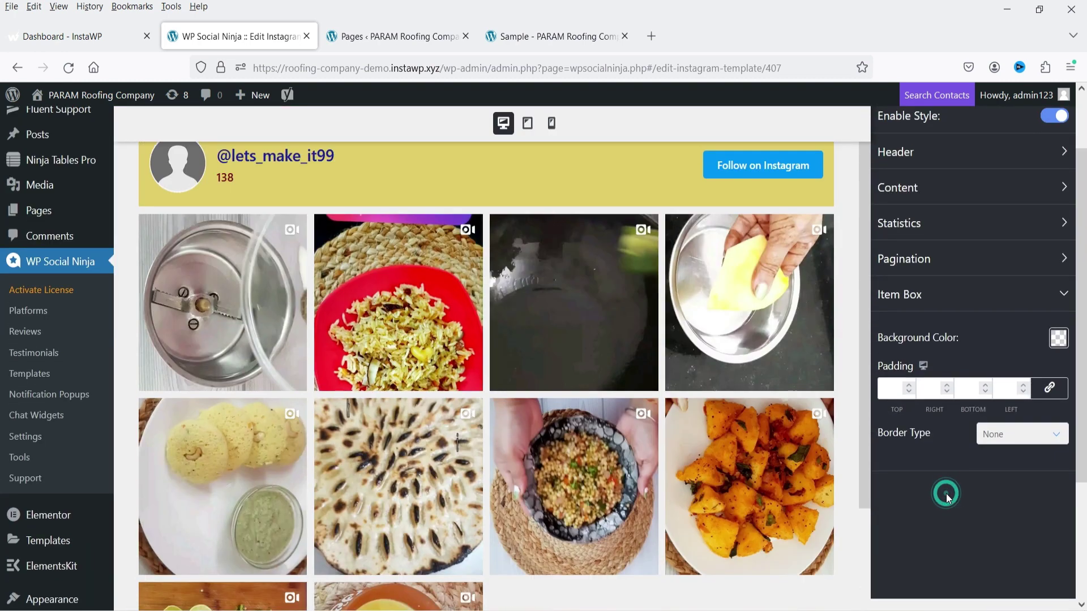
scroll(749, 487, up, 2)
click(917, 163)
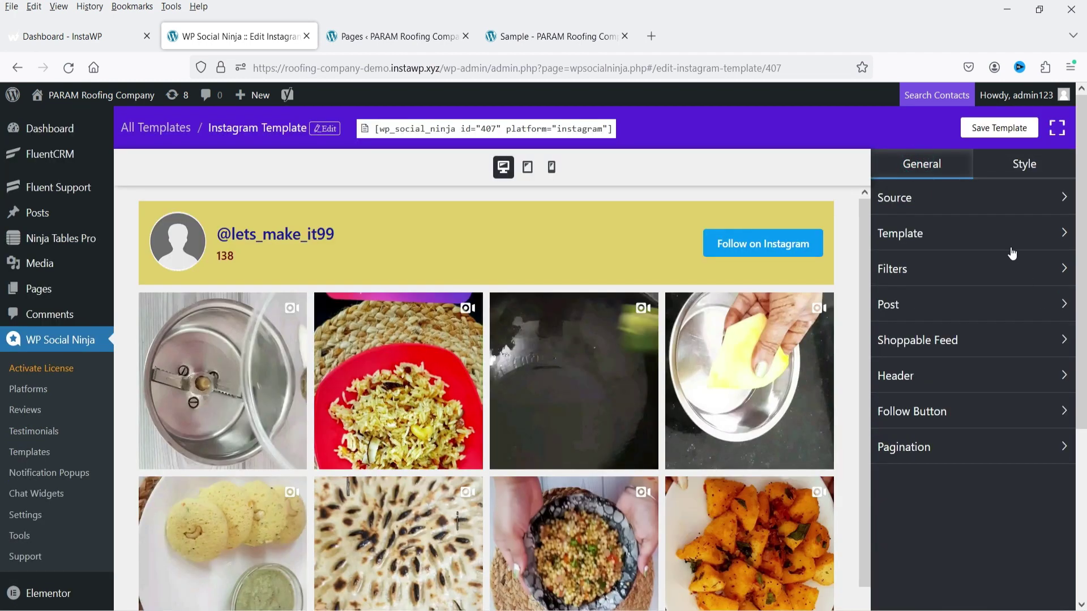
- Expand the Template settings with Layout Type left on Grid, then open the Filters section
click(939, 233)
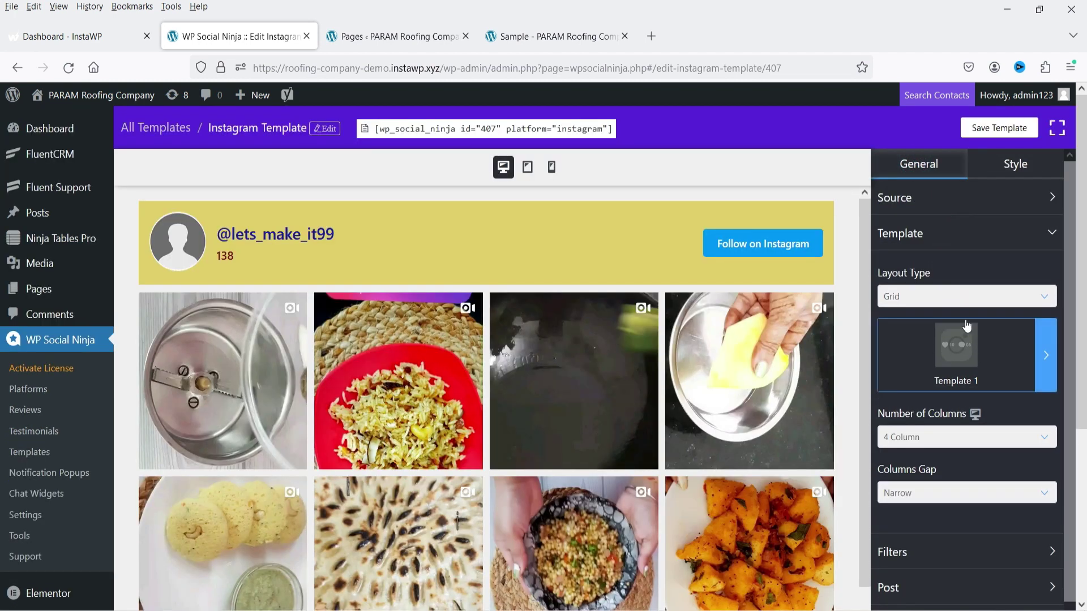
click(951, 303)
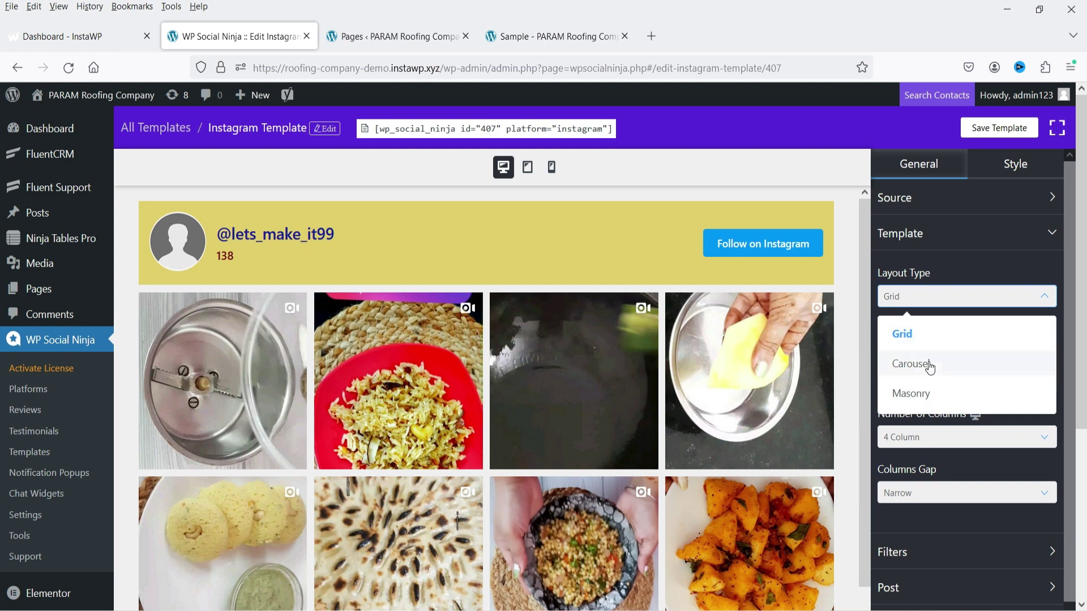
click(949, 333)
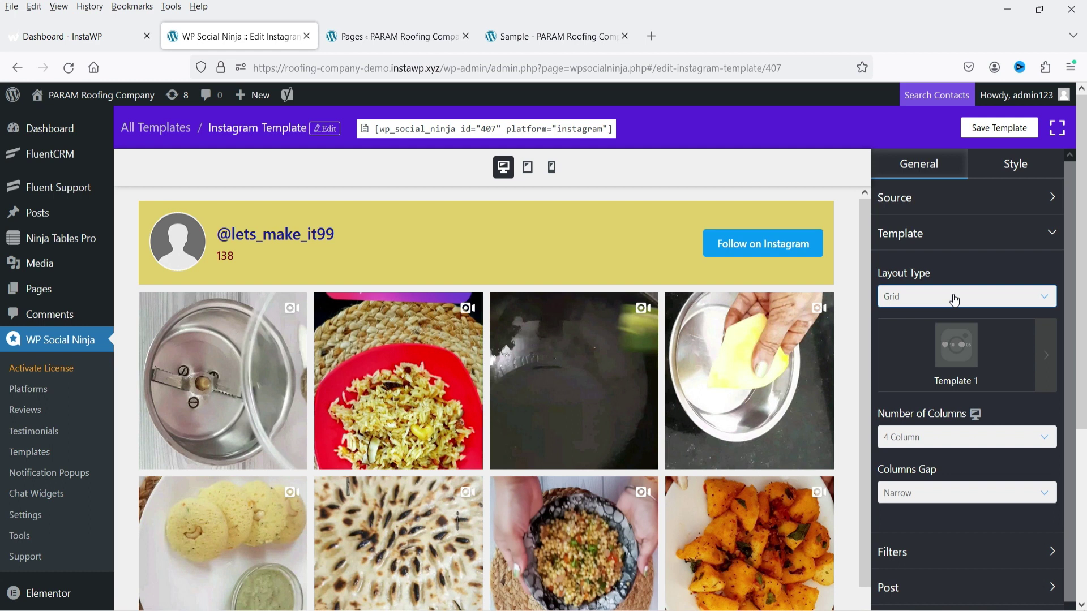
click(954, 300)
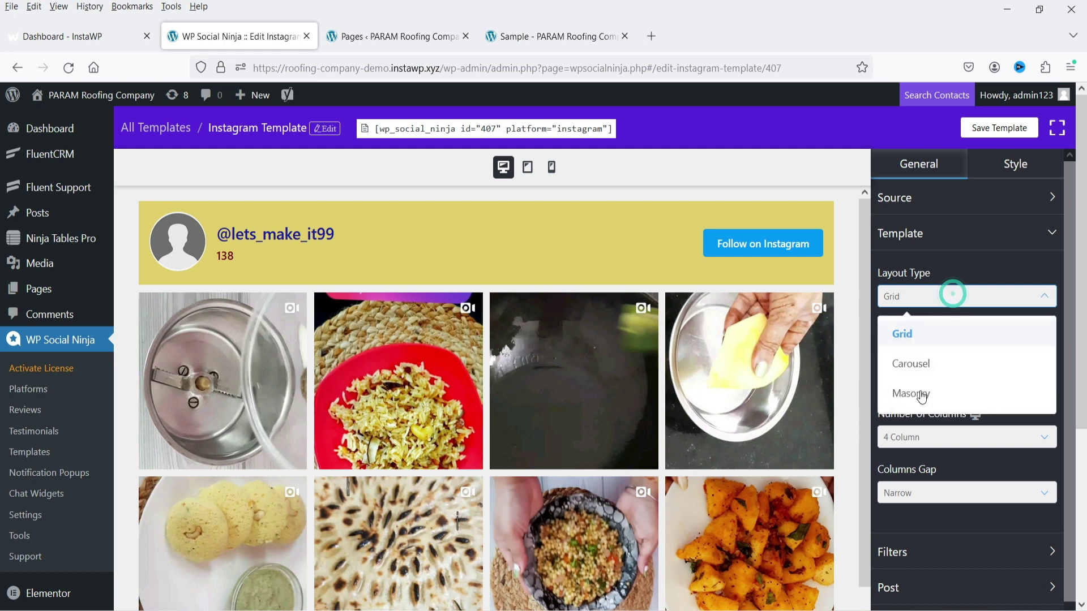
click(950, 297)
scroll(940, 351, down, 3)
click(933, 395)
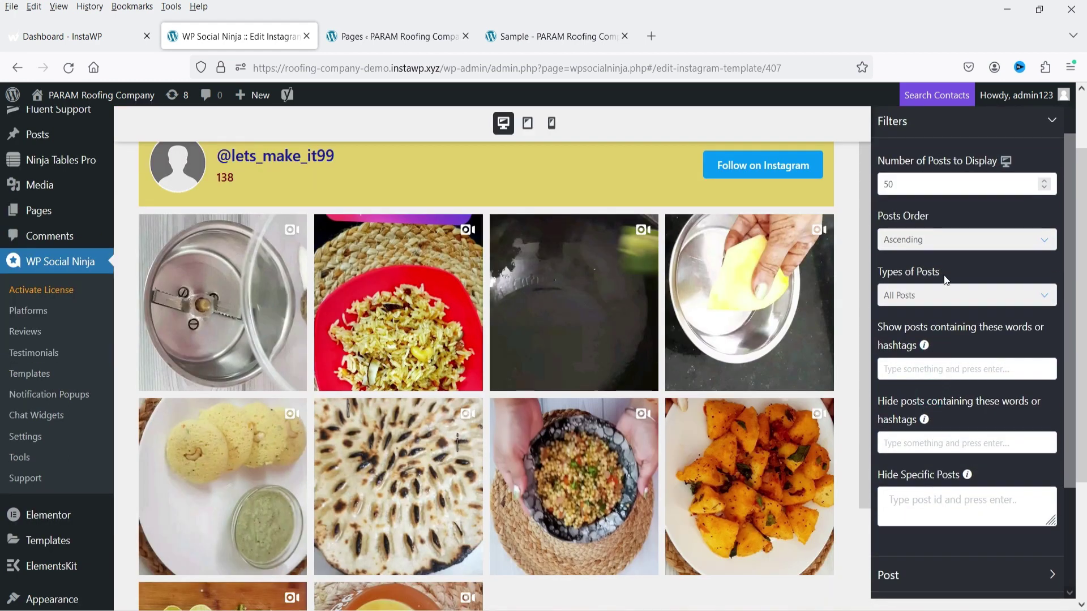
scroll(952, 299, down, 1)
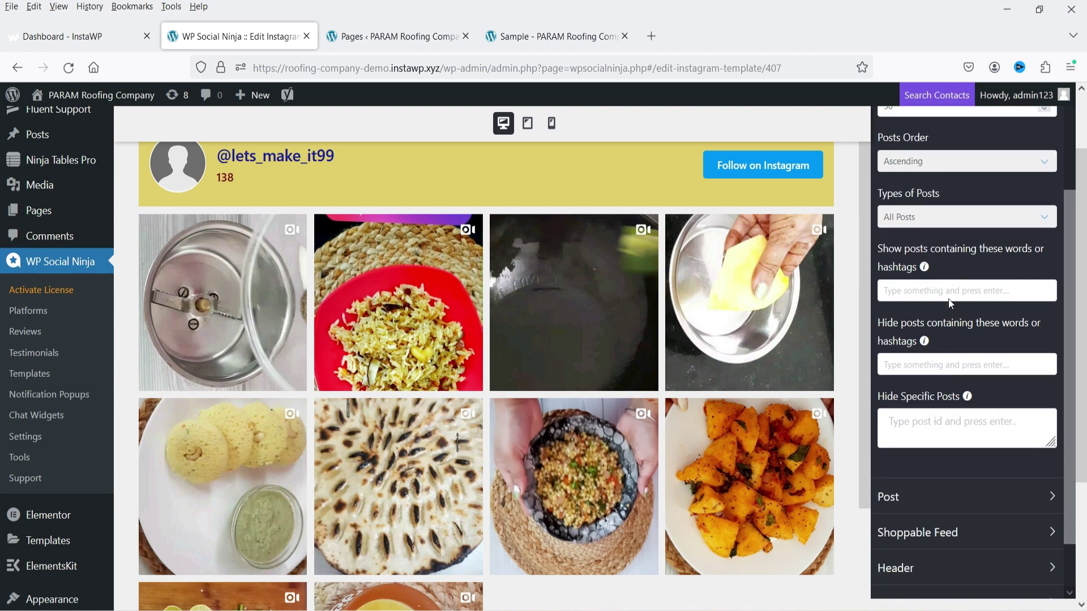
scroll(897, 295, down, 1)
- In the Post section, set Open Post In to Open in Popup Box
click(936, 442)
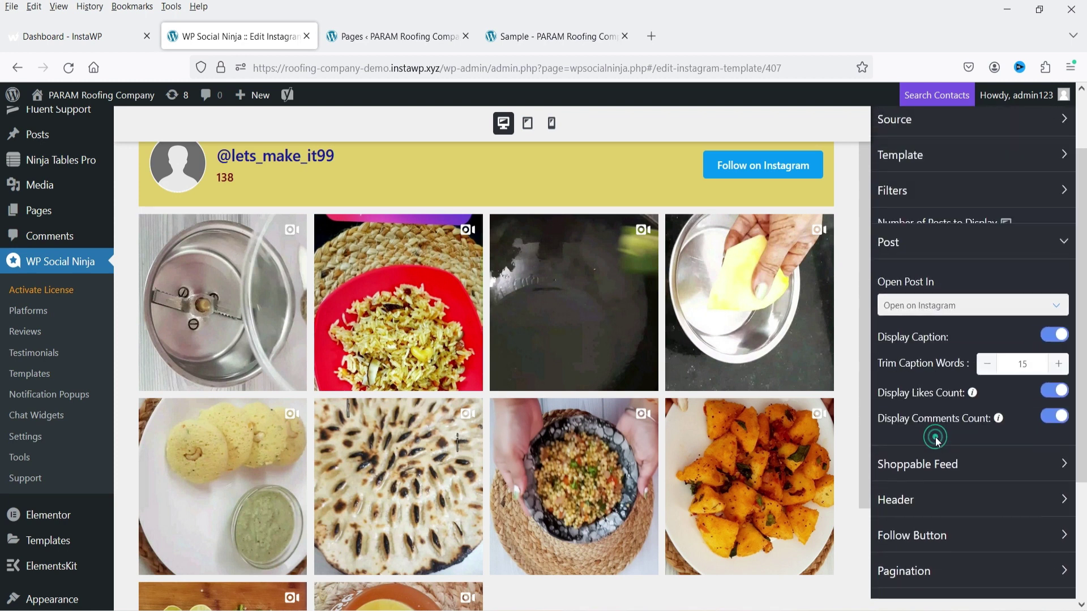
click(966, 292)
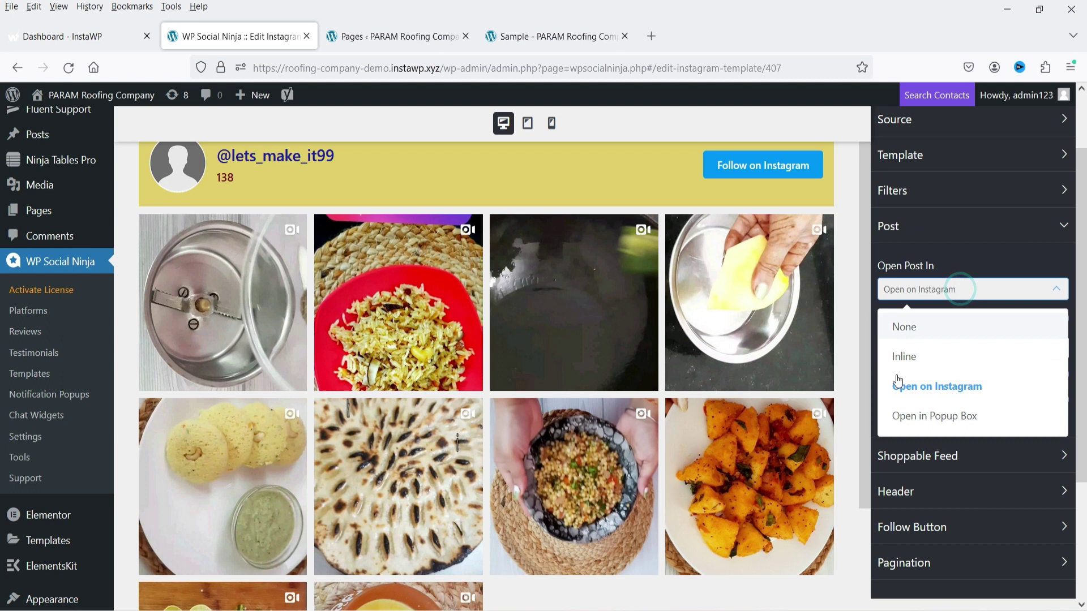
click(937, 418)
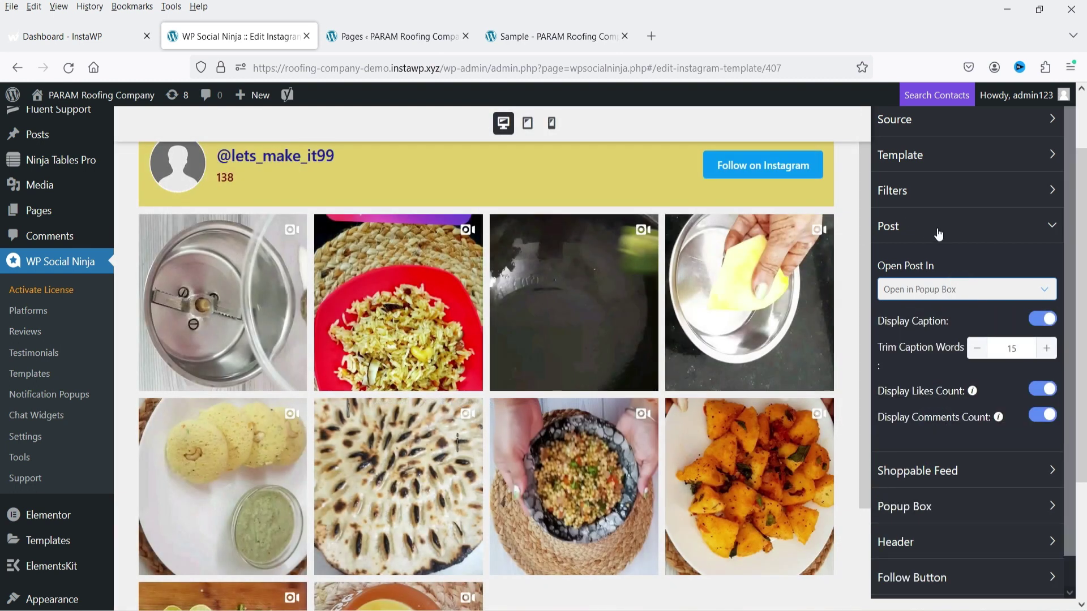
scroll(938, 234, up, 2)
mouse_move(765, 371)
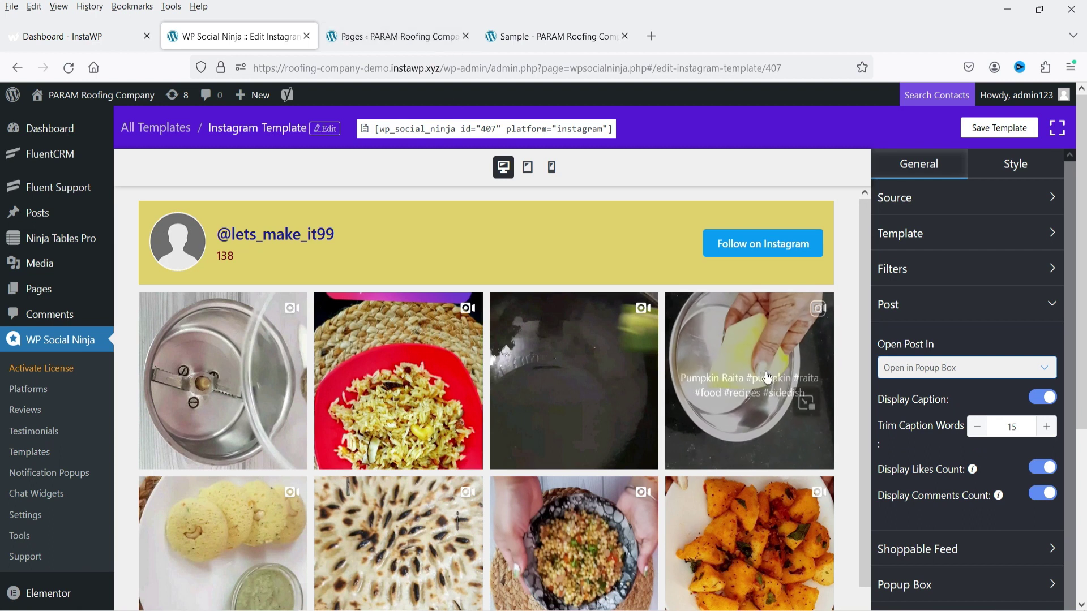
scroll(1000, 384, down, 1)
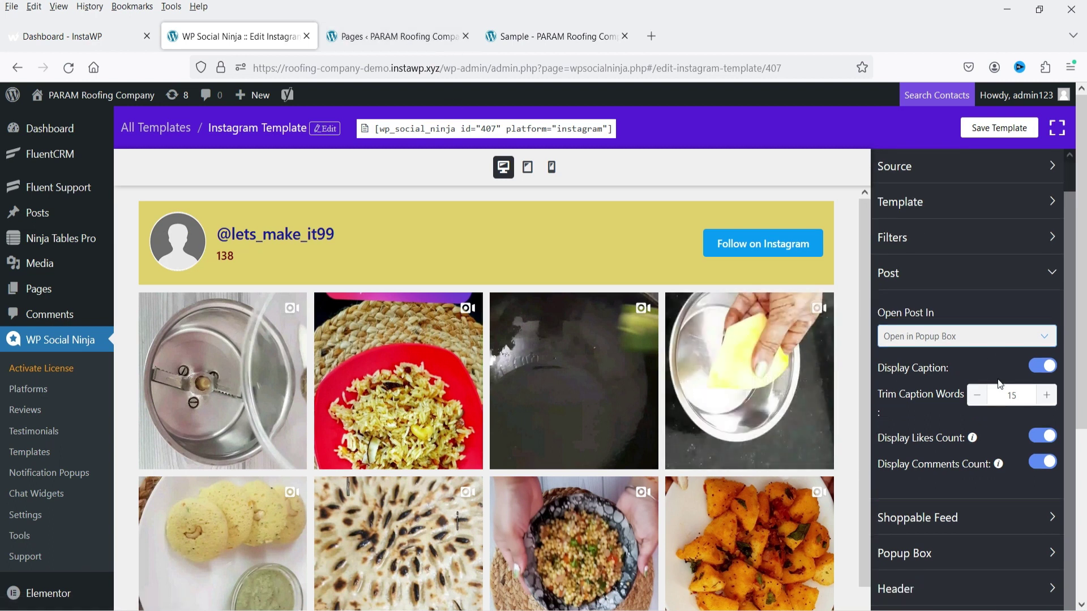
scroll(976, 419, down, 4)
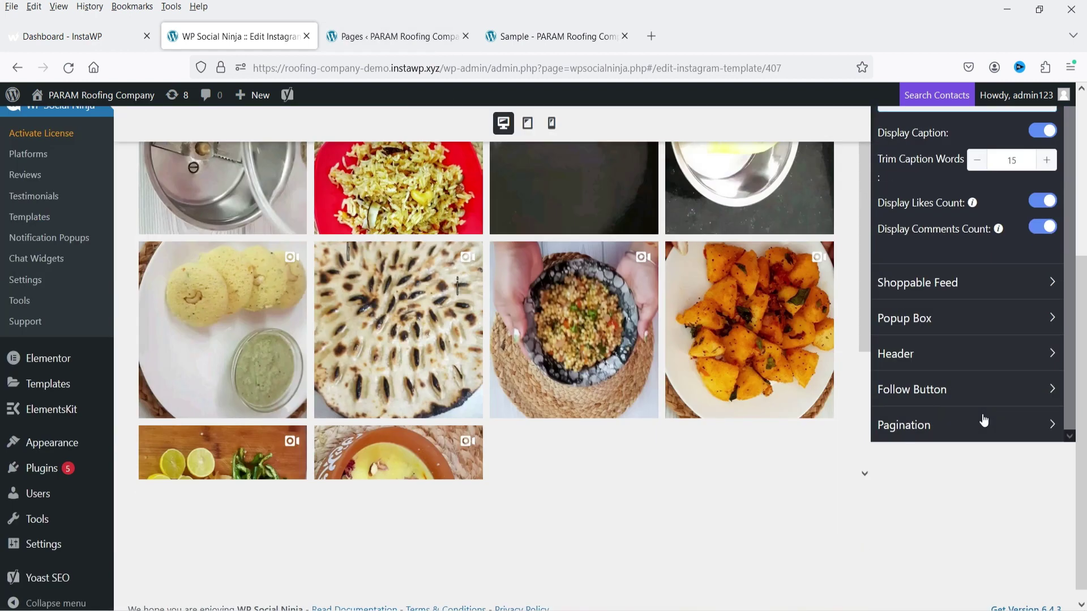
scroll(984, 420, up, 3)
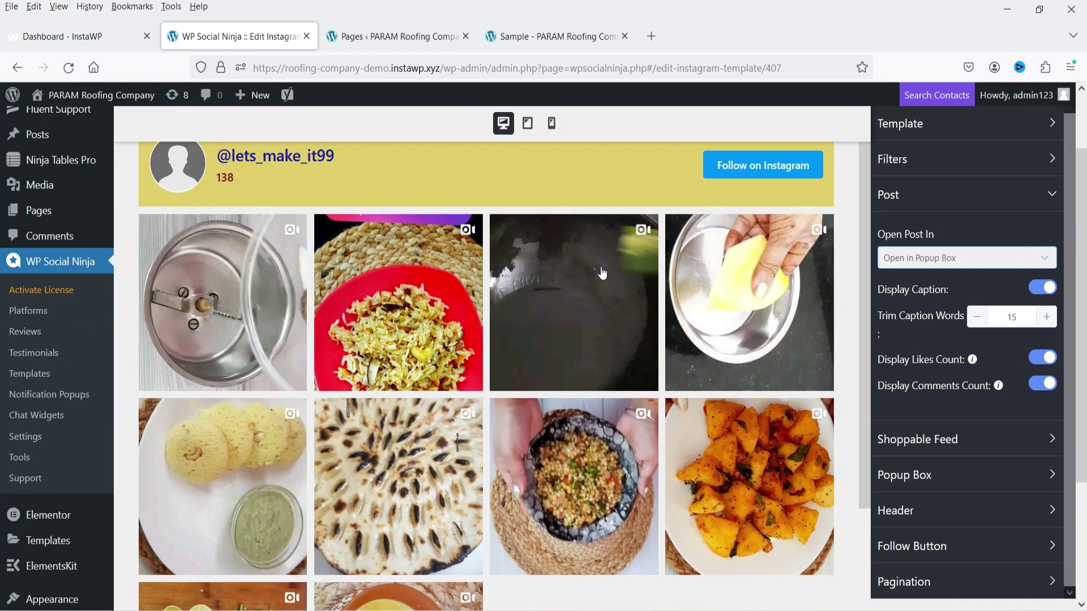
- Switch on Enable Shoppable Feed and expand the Popup Box section
click(954, 446)
click(1056, 300)
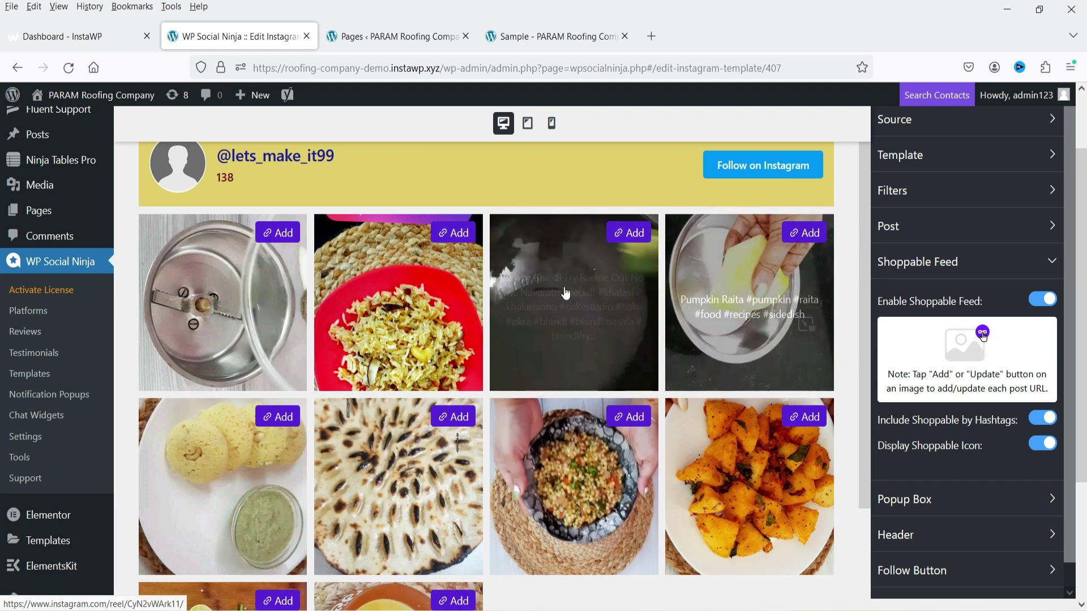
click(927, 501)
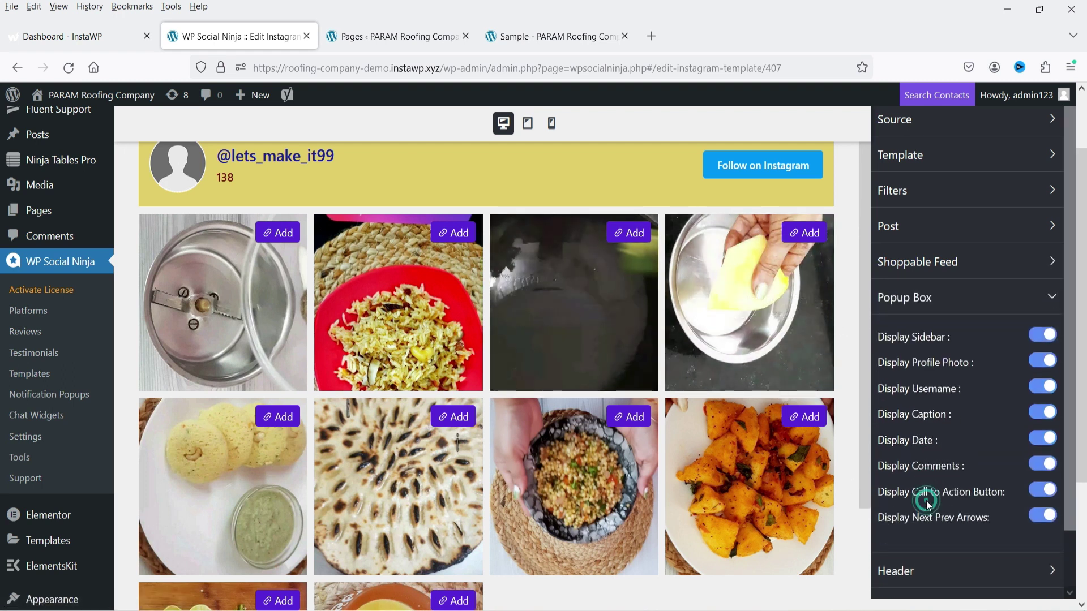
scroll(972, 416, down, 2)
- Set the header's Custom Profile Photo to the woman's portrait from the Media Library
click(934, 505)
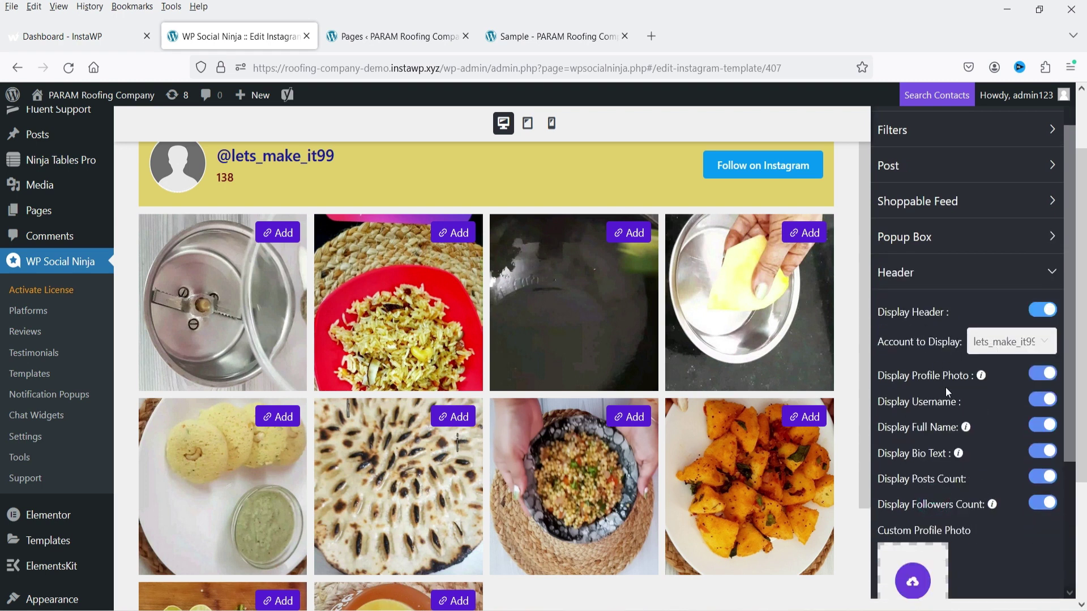
scroll(543, 343, up, 2)
scroll(950, 352, down, 3)
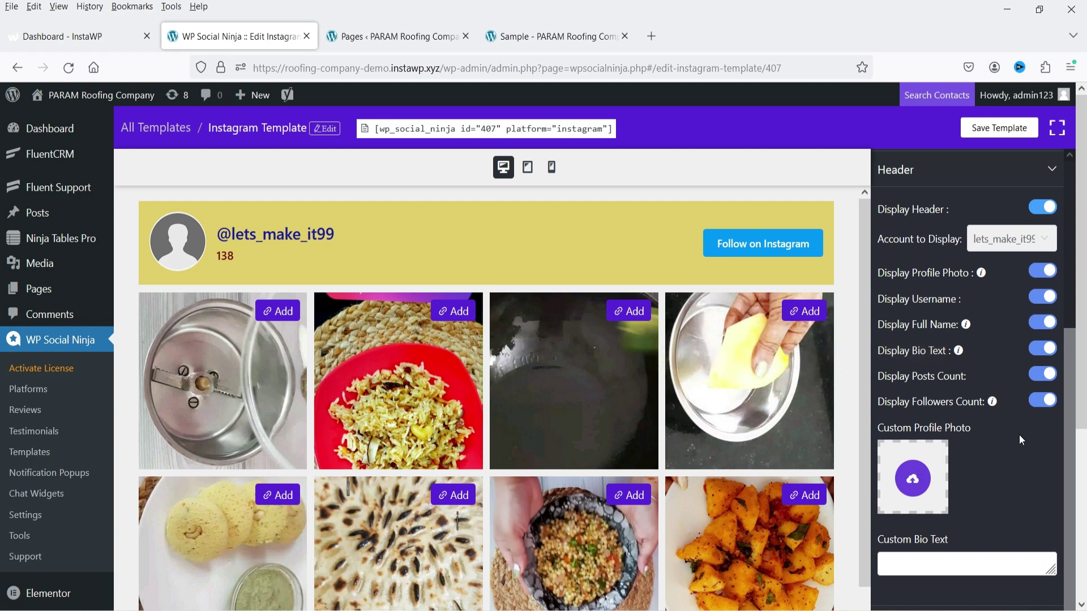
click(923, 479)
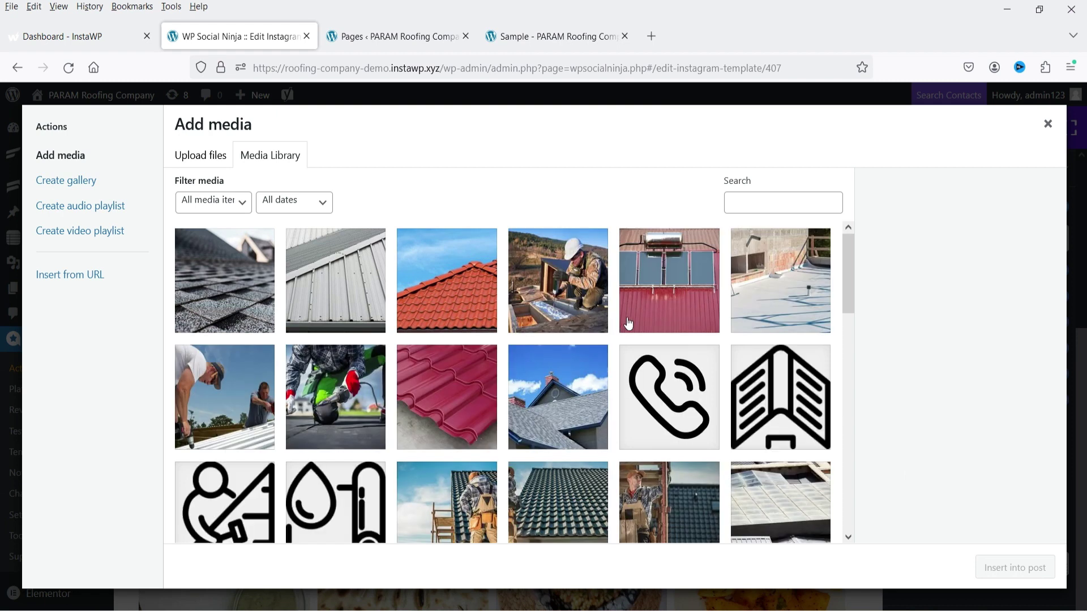
scroll(658, 315, down, 15)
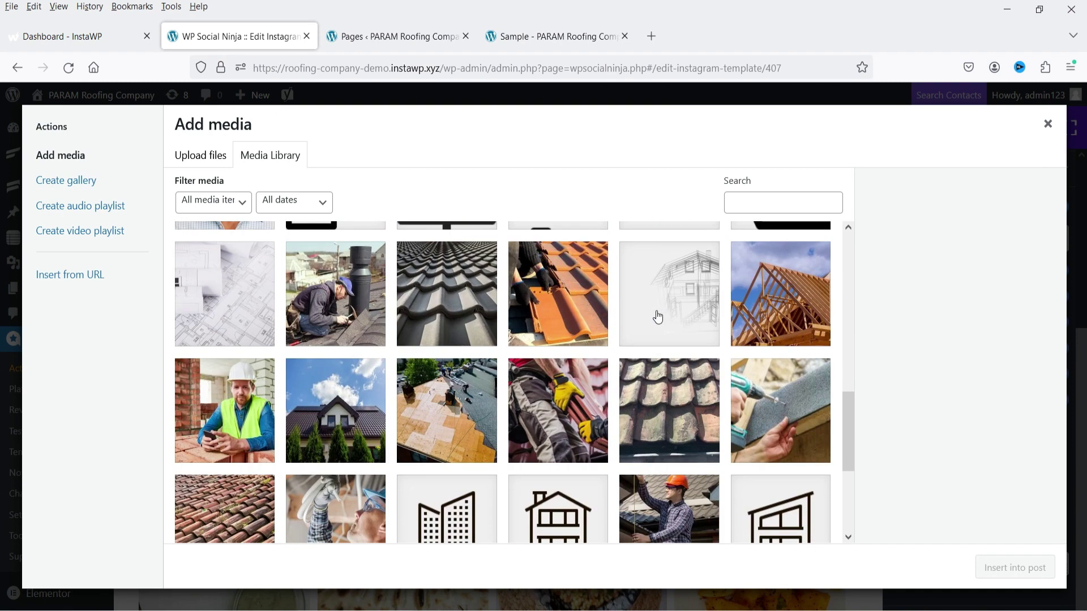
scroll(499, 388, up, 10)
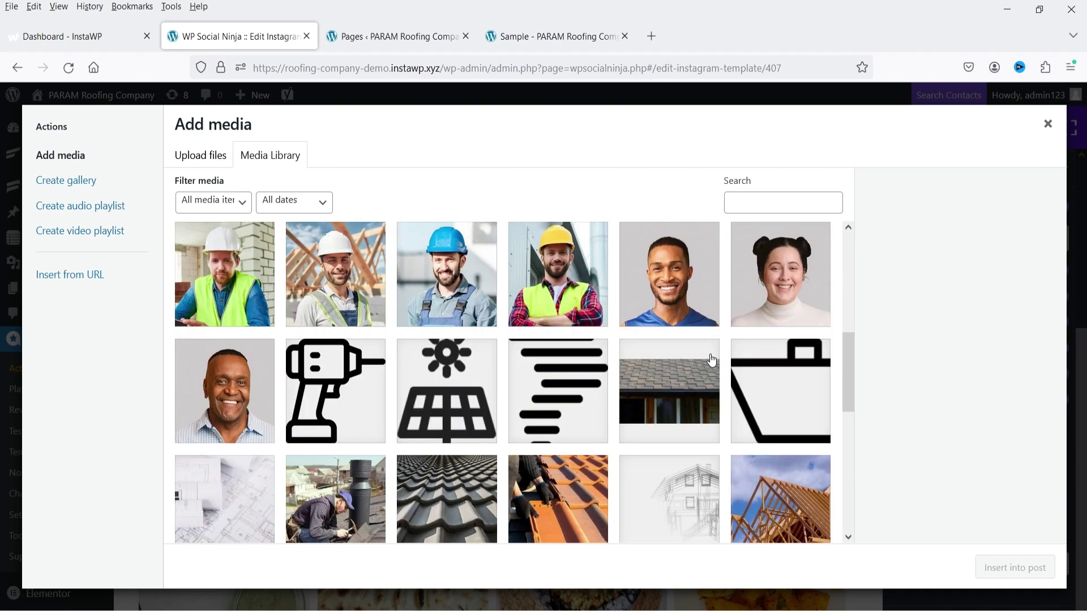
click(771, 285)
click(1008, 568)
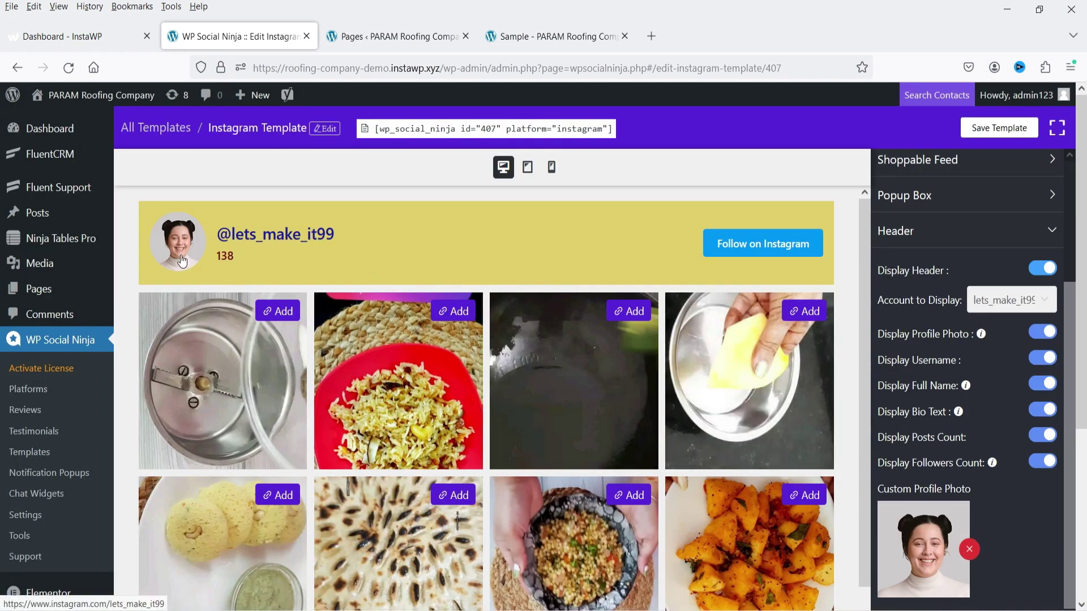
scroll(959, 452, down, 2)
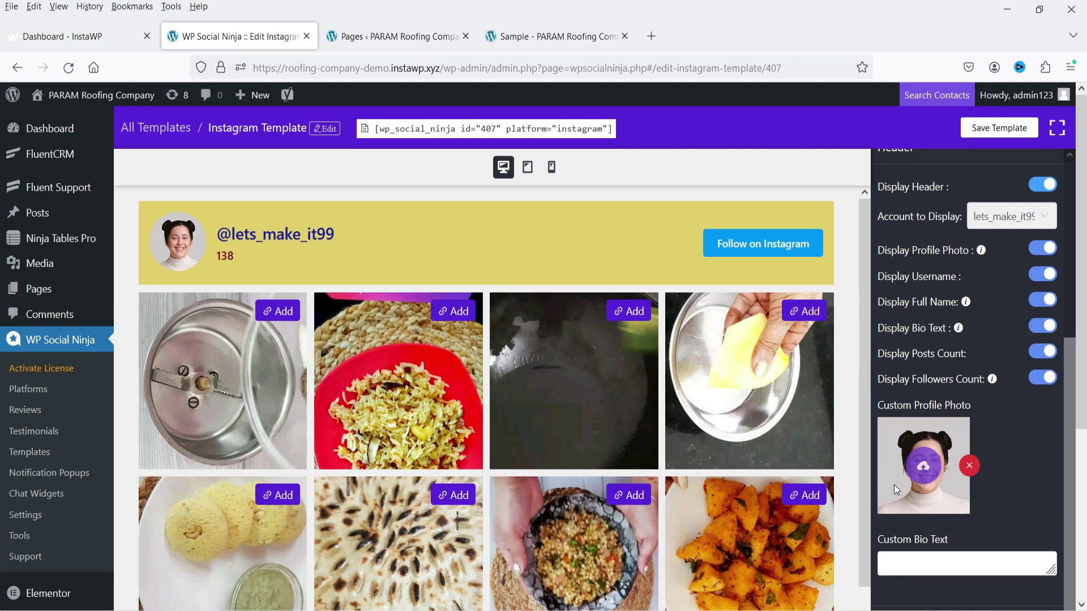
- Set the custom bio text to 'This is an instagram feed on my website.'
click(917, 569)
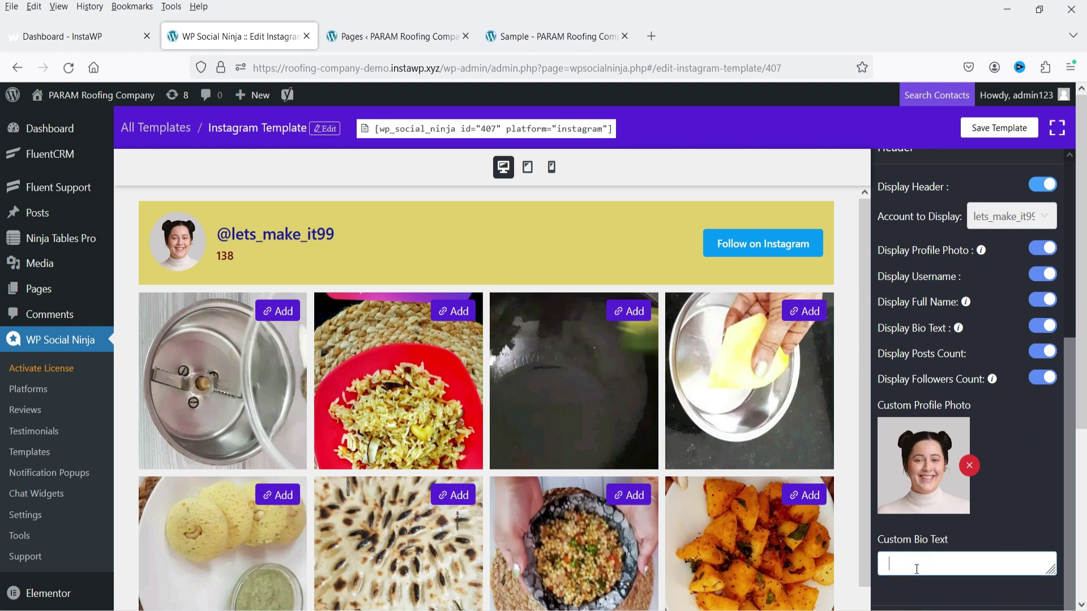
text(This is an instagram feed on my website.)
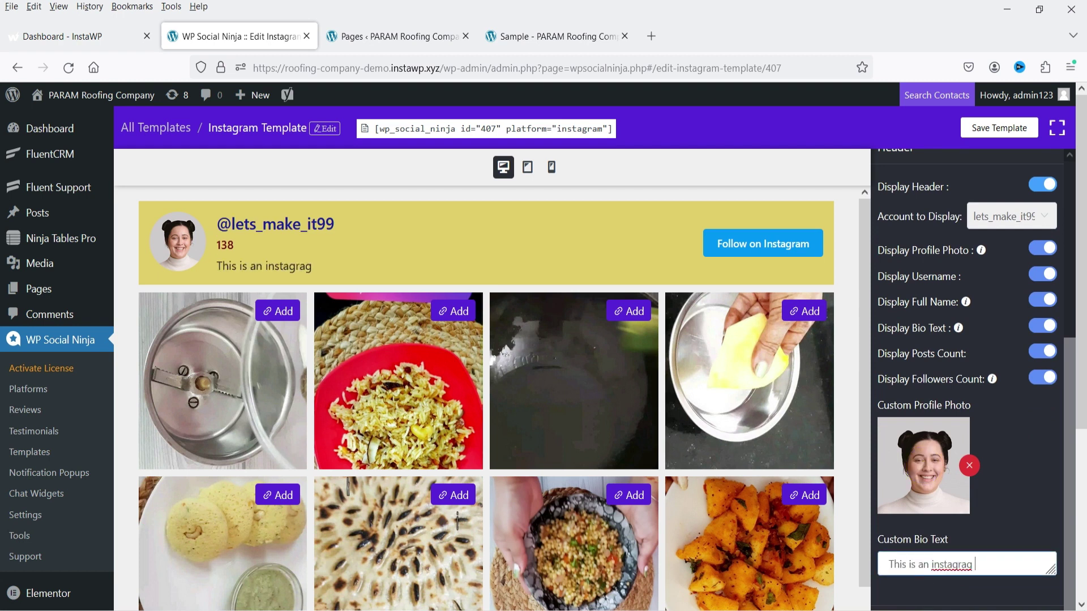
click(977, 586)
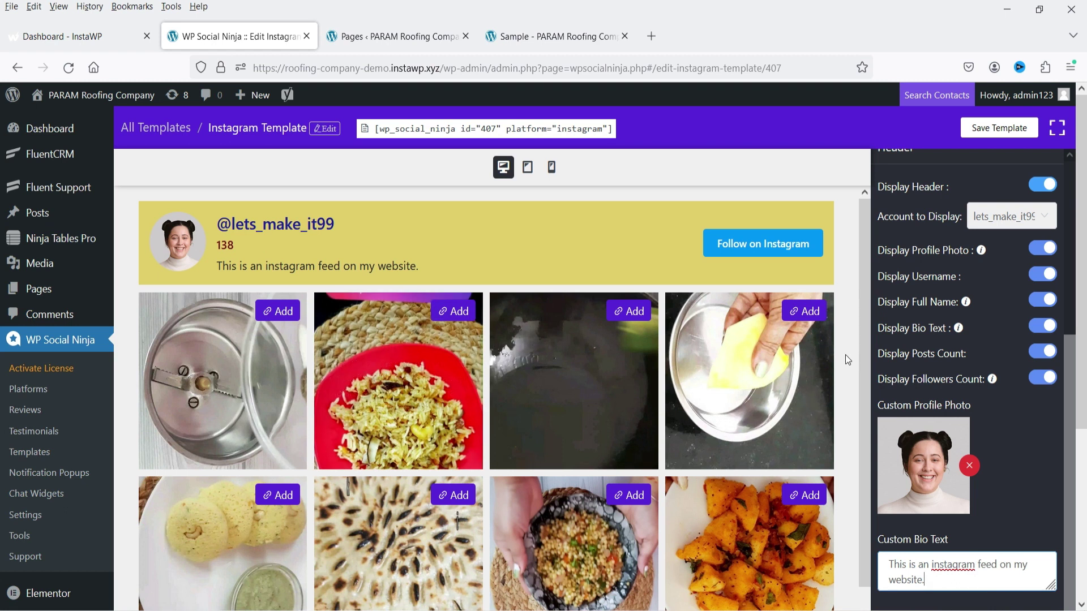
scroll(1078, 477, down, 4)
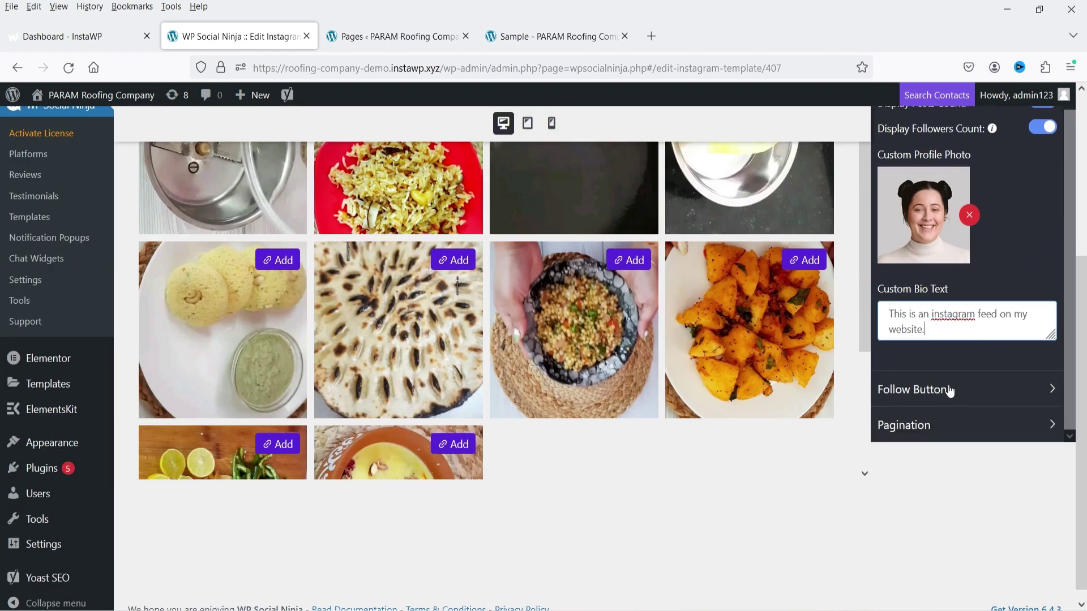
- Select the Follow Button's existing wording, then expand the Pagination settings
click(949, 389)
scroll(850, 487, up, 4)
scroll(986, 484, down, 3)
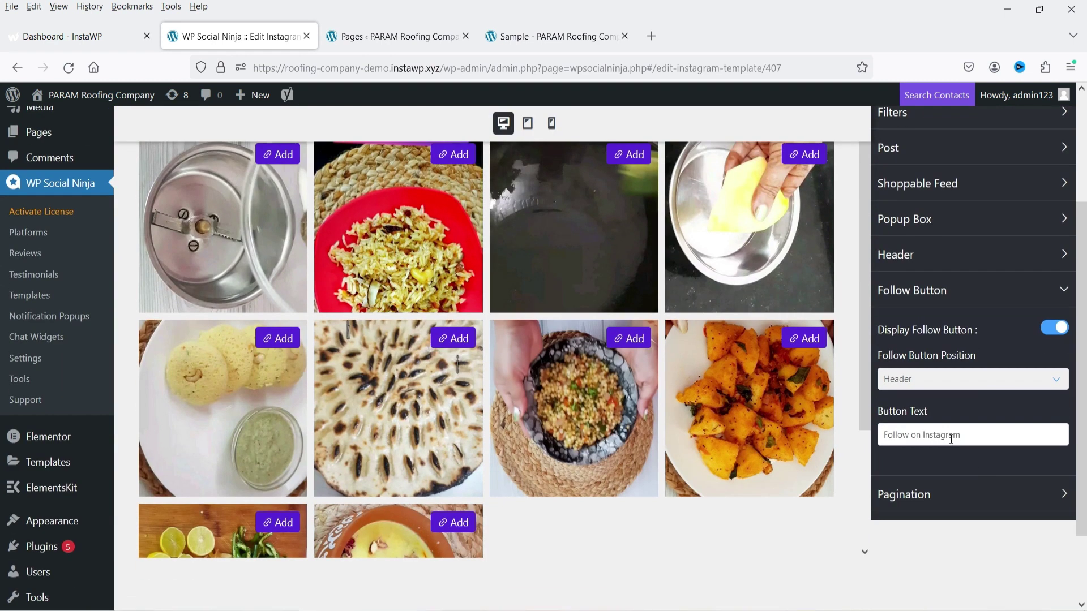
drag(966, 436, 879, 428)
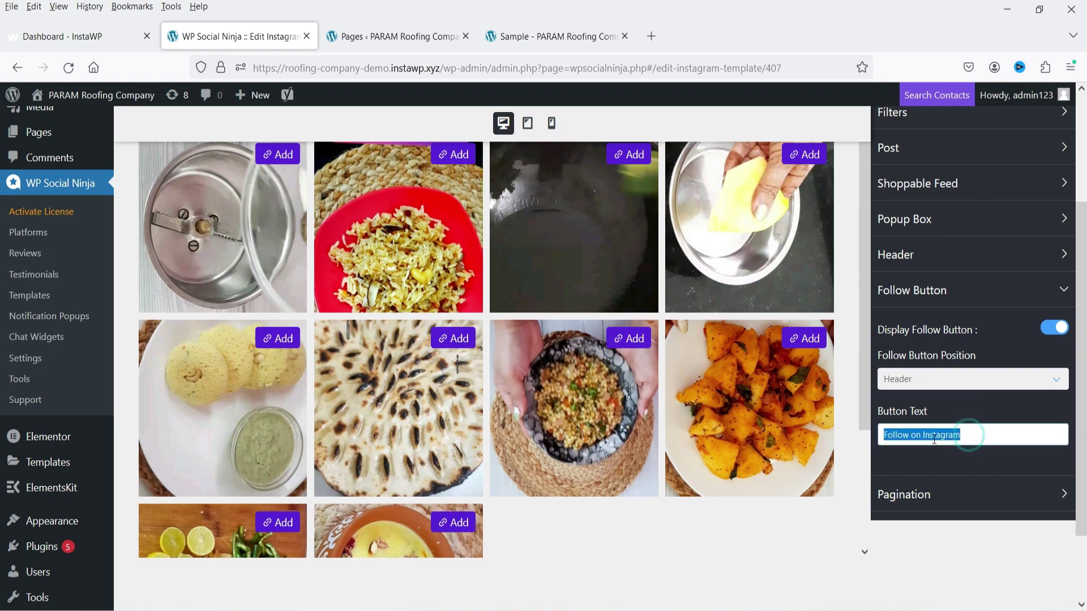
scroll(967, 453, up, 3)
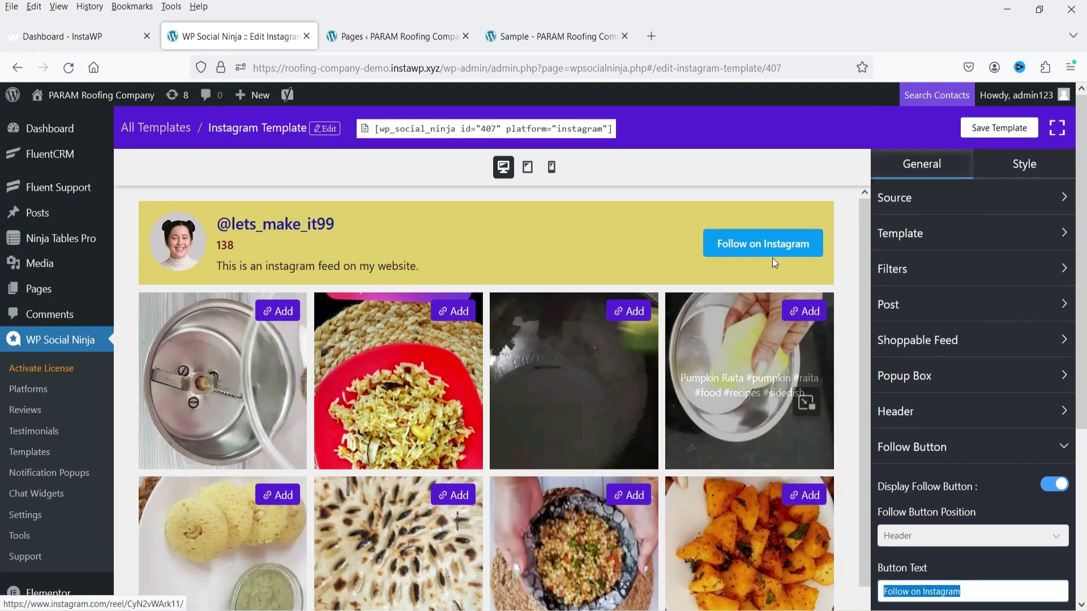
scroll(1007, 389, down, 3)
click(959, 492)
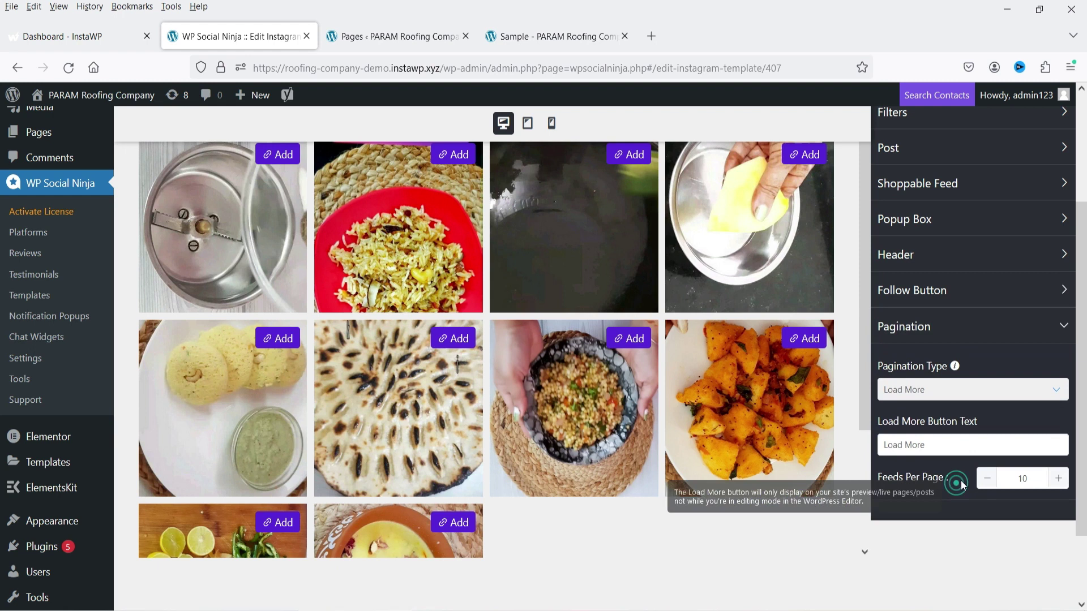
scroll(989, 486, up, 3)
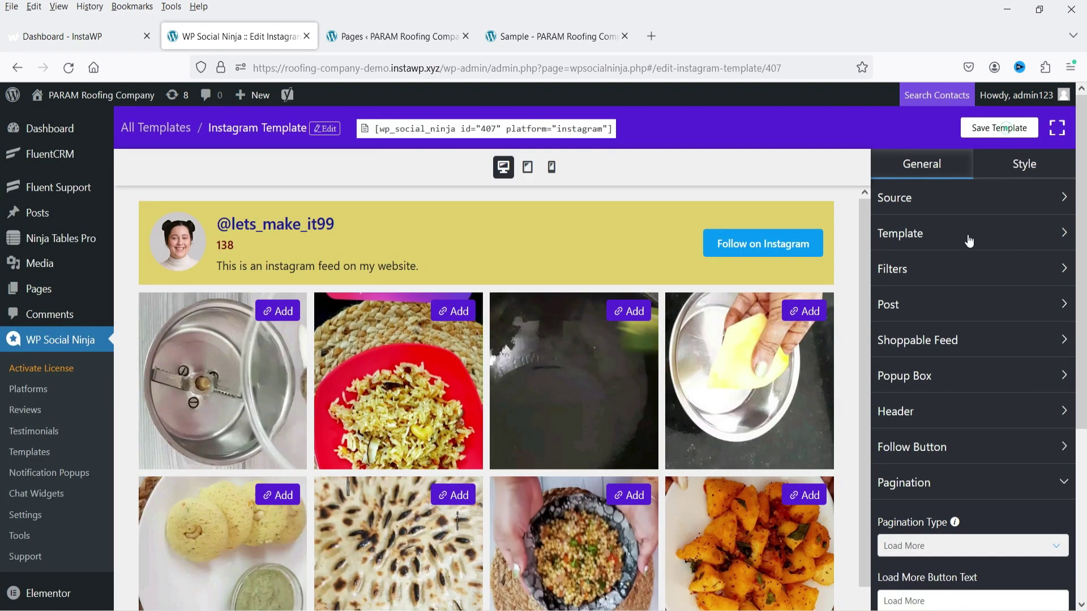
- Save the template and reload the Sample page to show the updated feed
key(ctrl+s)
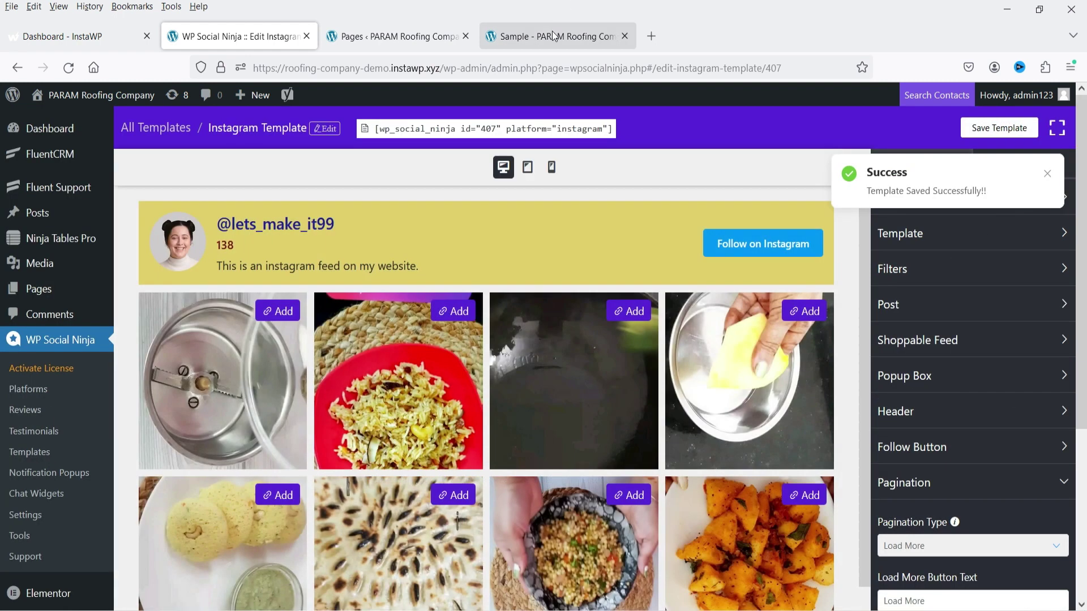
click(552, 35)
key(F5)
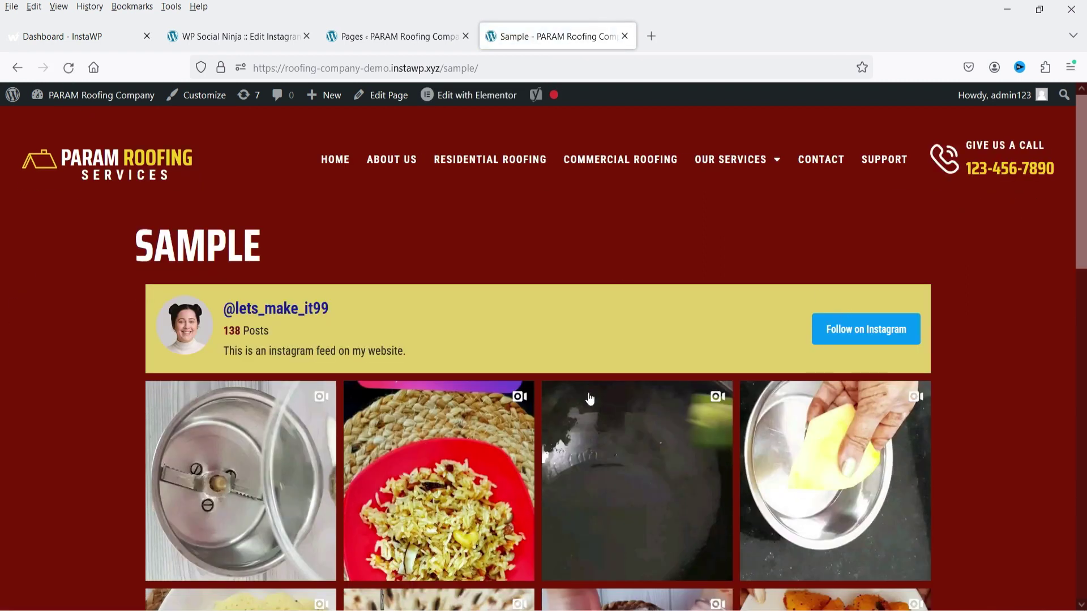
scroll(1039, 383, down, 2)
- Open and close two posts in the popup viewer, then return to the template editor
click(449, 409)
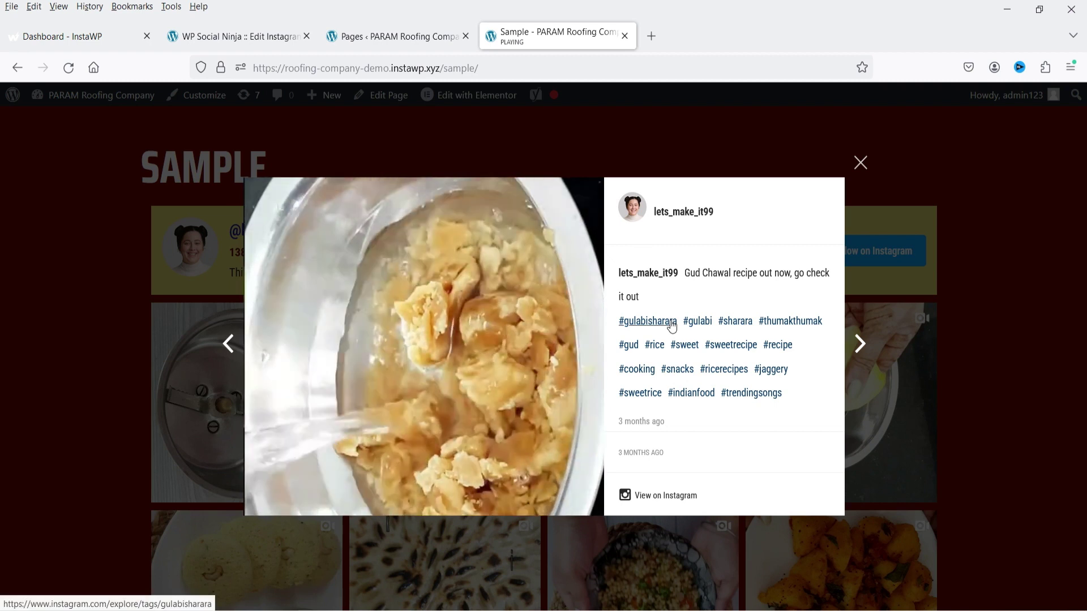
click(861, 163)
scroll(905, 300, down, 5)
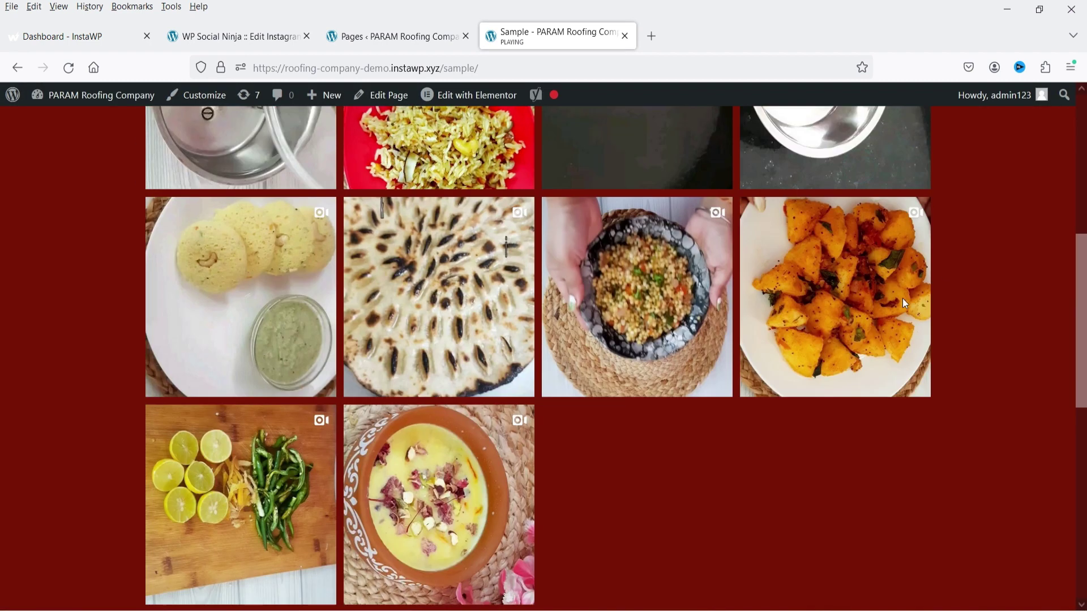
click(903, 303)
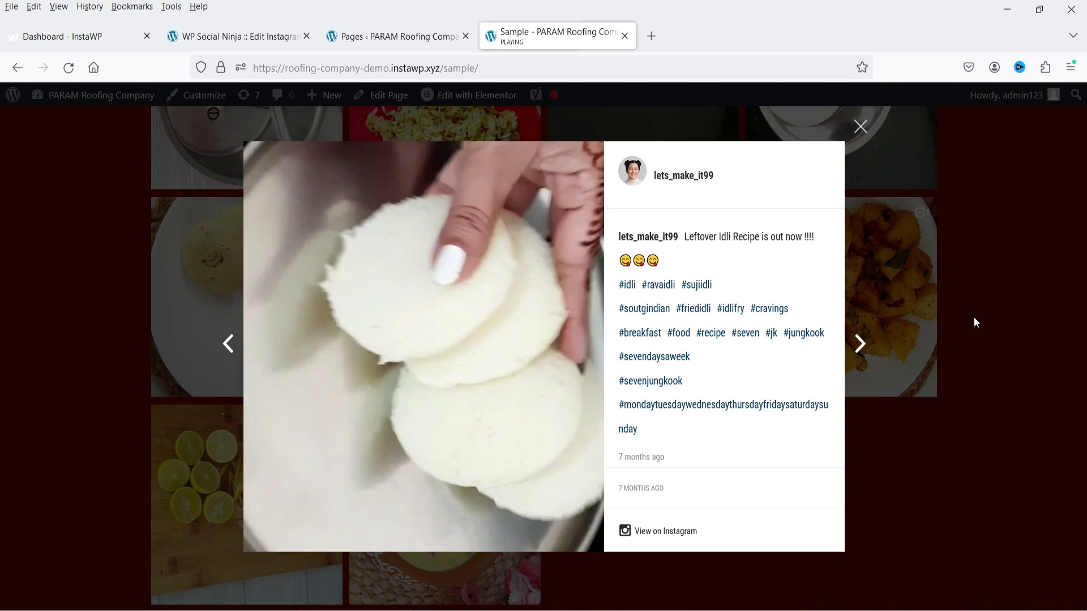
click(861, 127)
scroll(964, 332, up, 5)
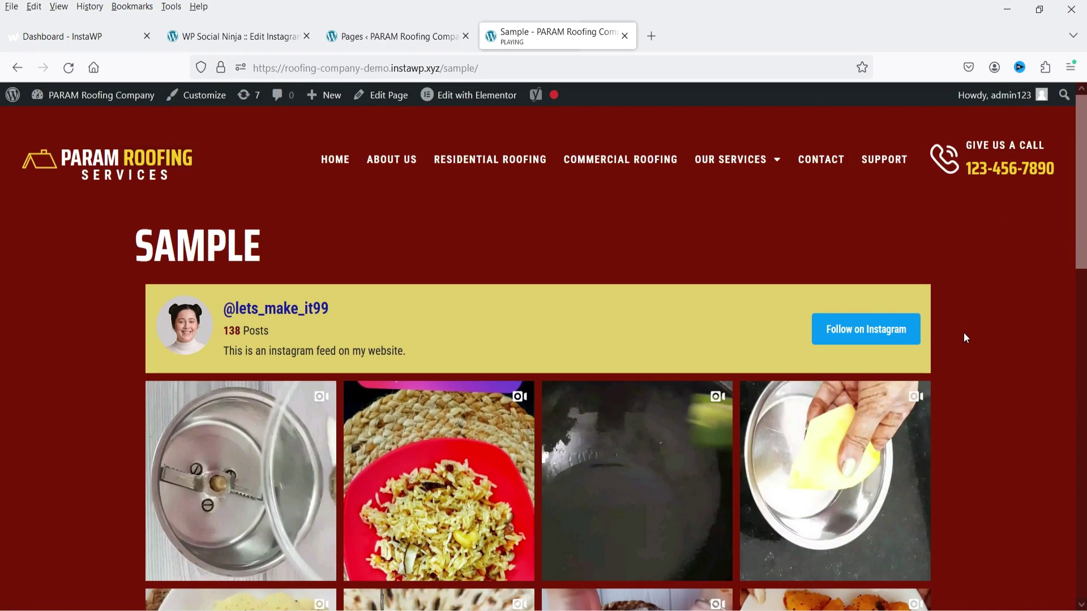
click(232, 36)
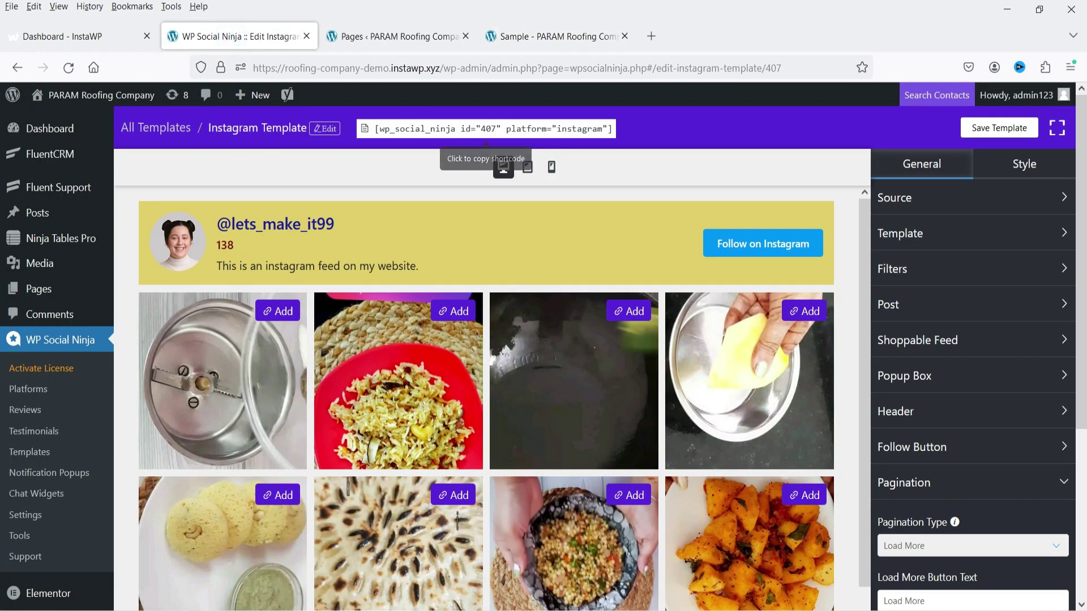
- Create a new Instagram template from the Templates list
click(29, 451)
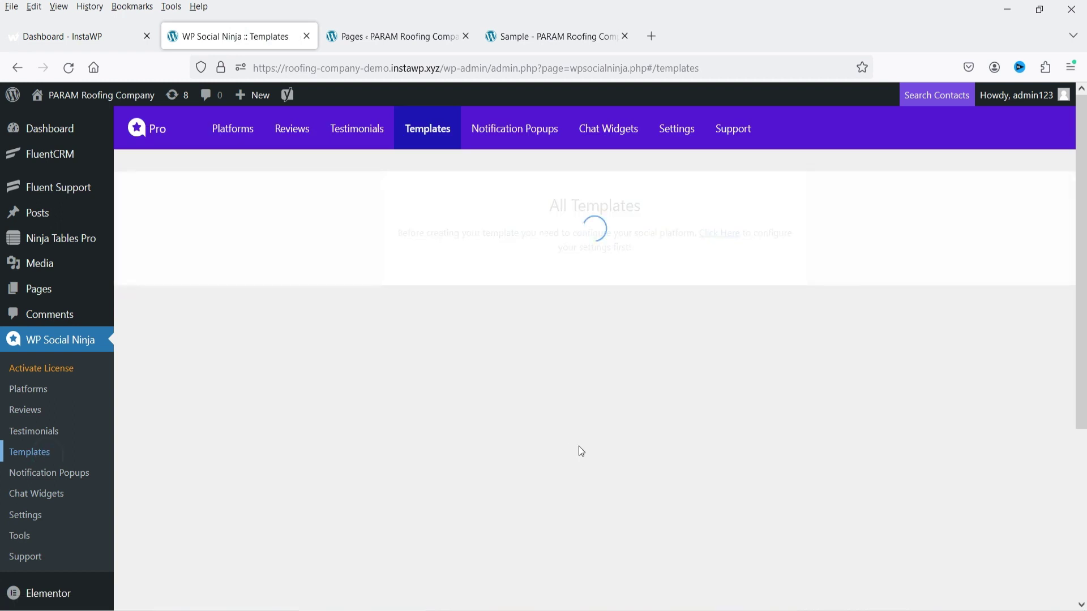
click(986, 179)
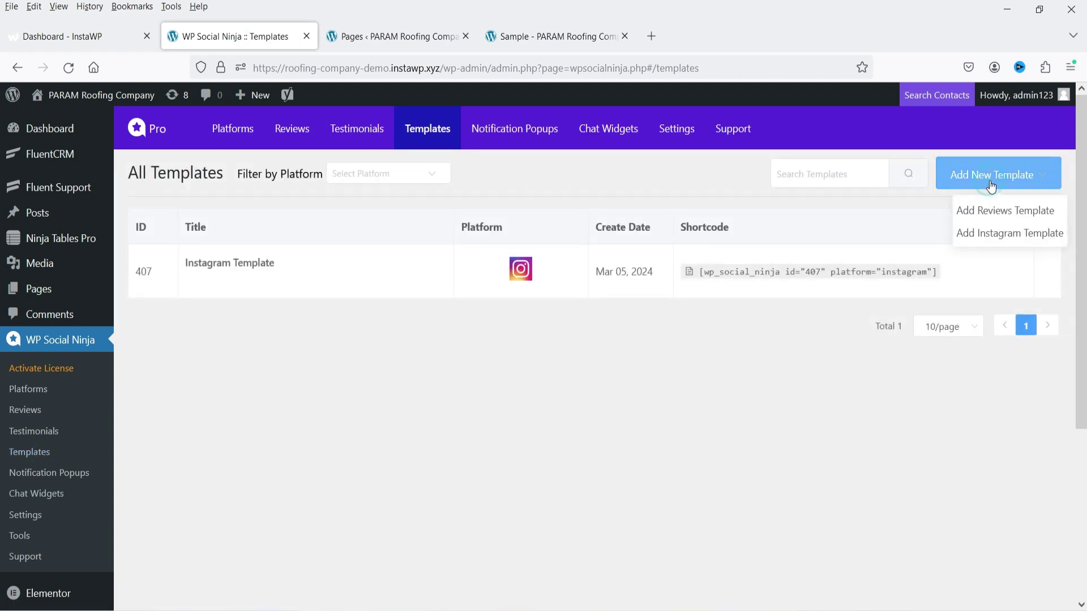
click(991, 236)
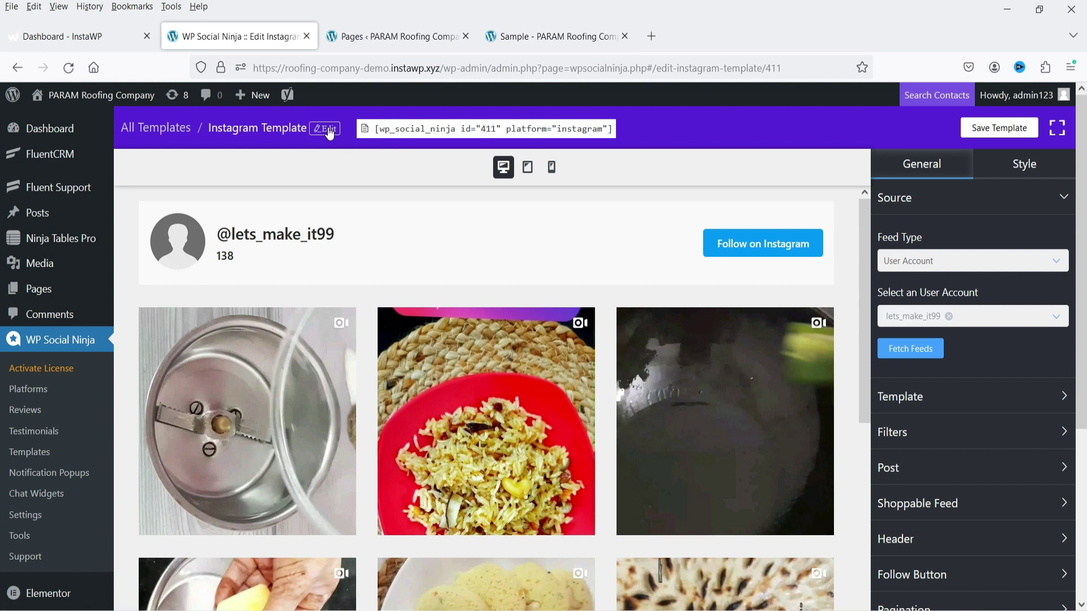
- Rename the new template to 'Instagram Template carousel' and save the title
click(327, 130)
click(387, 236)
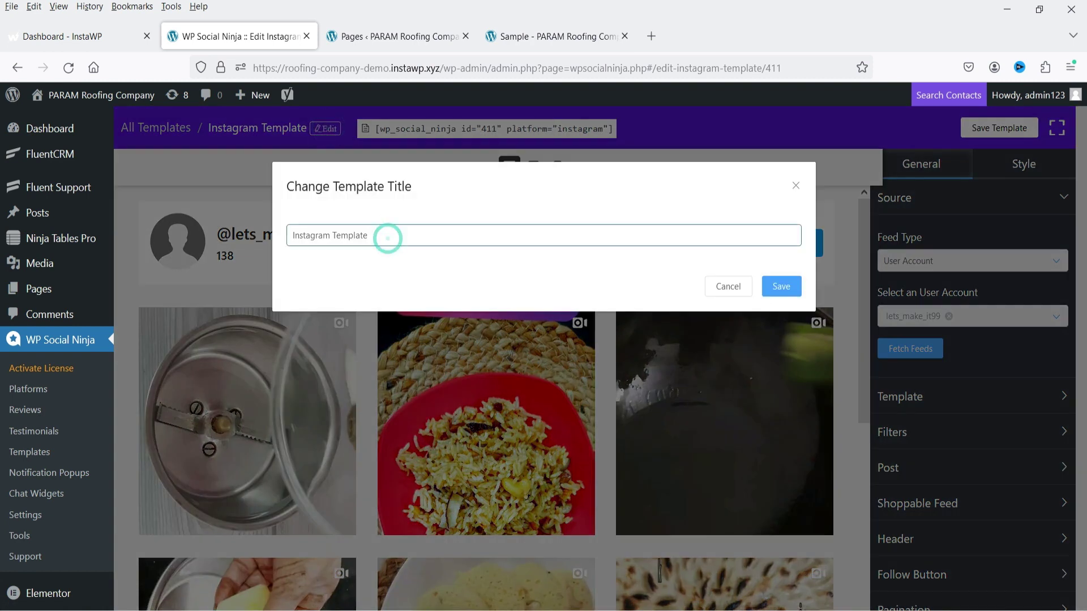
text(carousel)
click(775, 288)
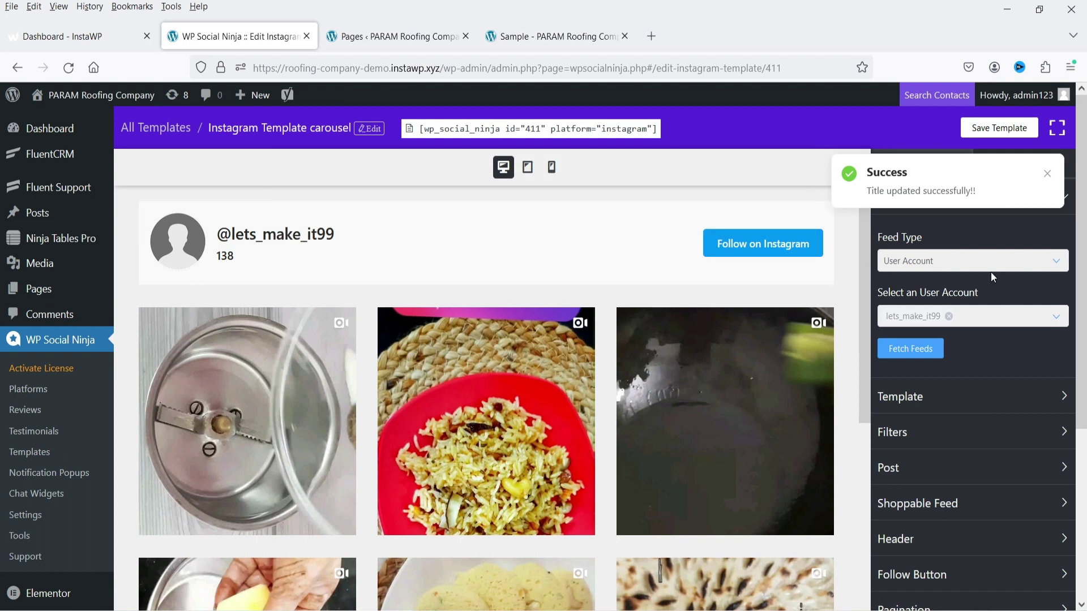
- Change Layout Type to Carousel, then expand the Filters and Post sections
click(944, 402)
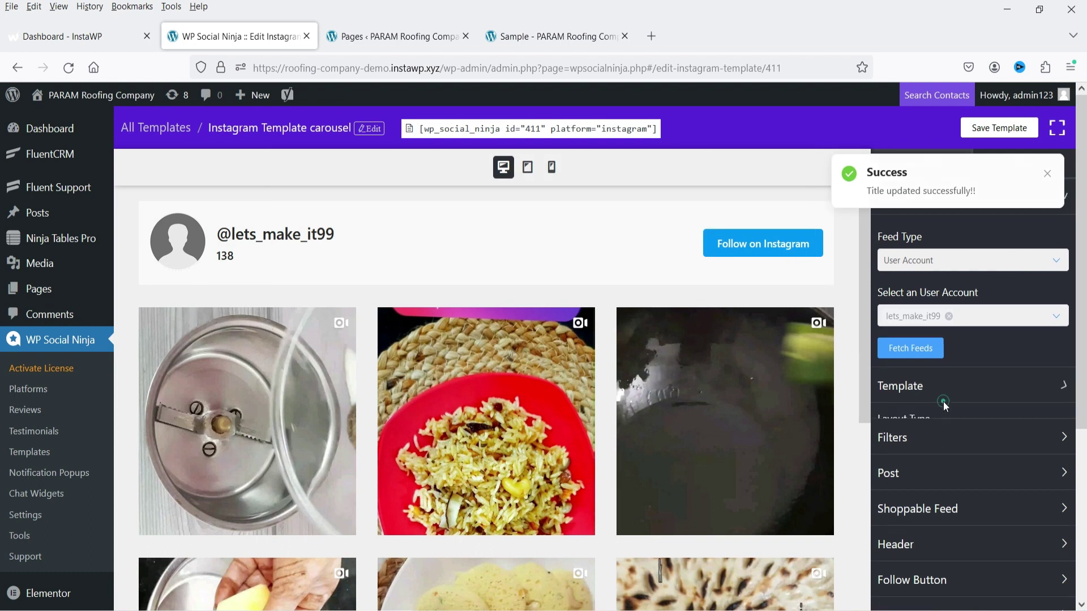
click(934, 298)
click(951, 368)
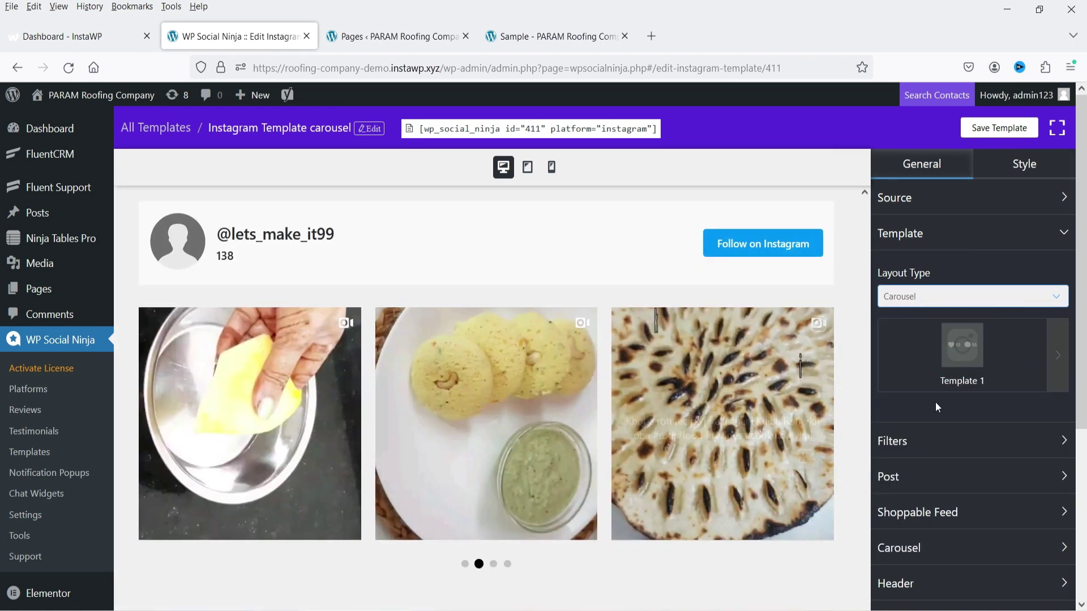
click(962, 442)
scroll(946, 347, down, 1)
scroll(947, 346, down, 3)
click(947, 516)
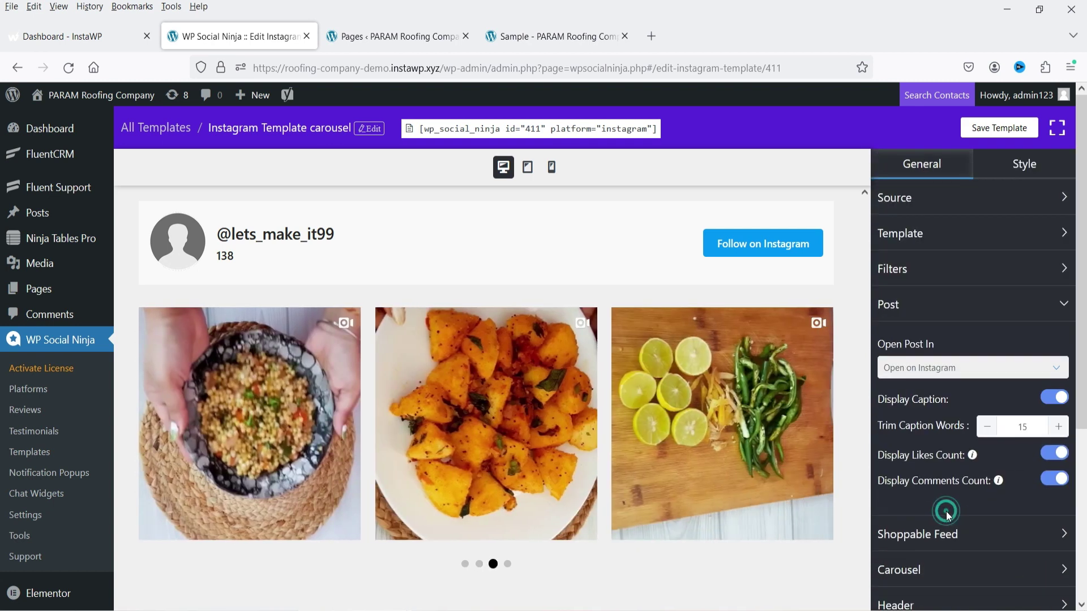
scroll(962, 475, down, 3)
- Configure the carousel: 4 slides to show, 2 to scroll, spacing 10, Arrows and Dots navigation
click(945, 413)
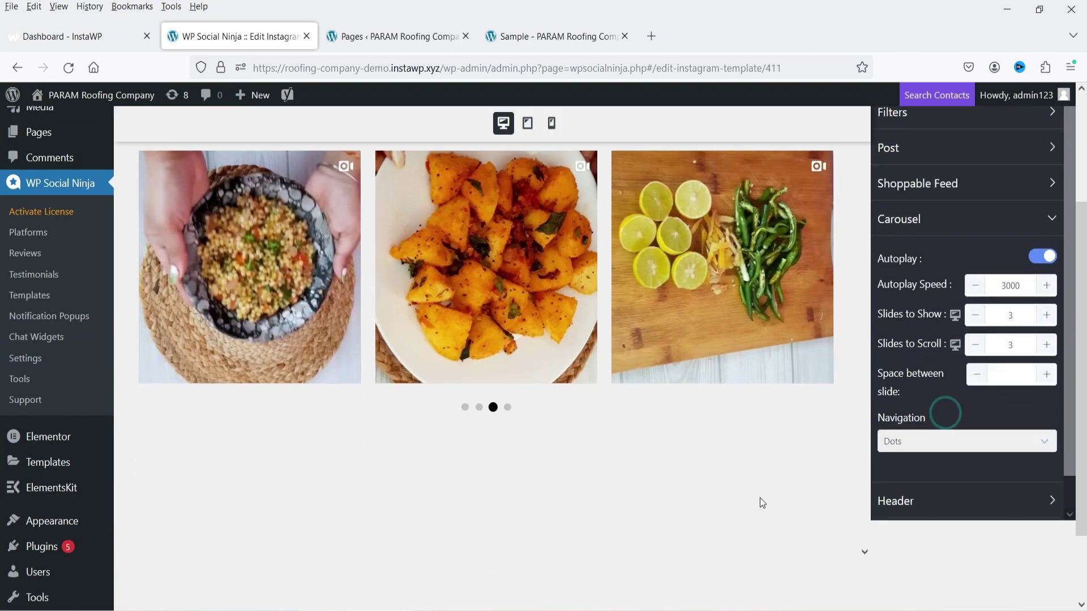
scroll(914, 326, up, 2)
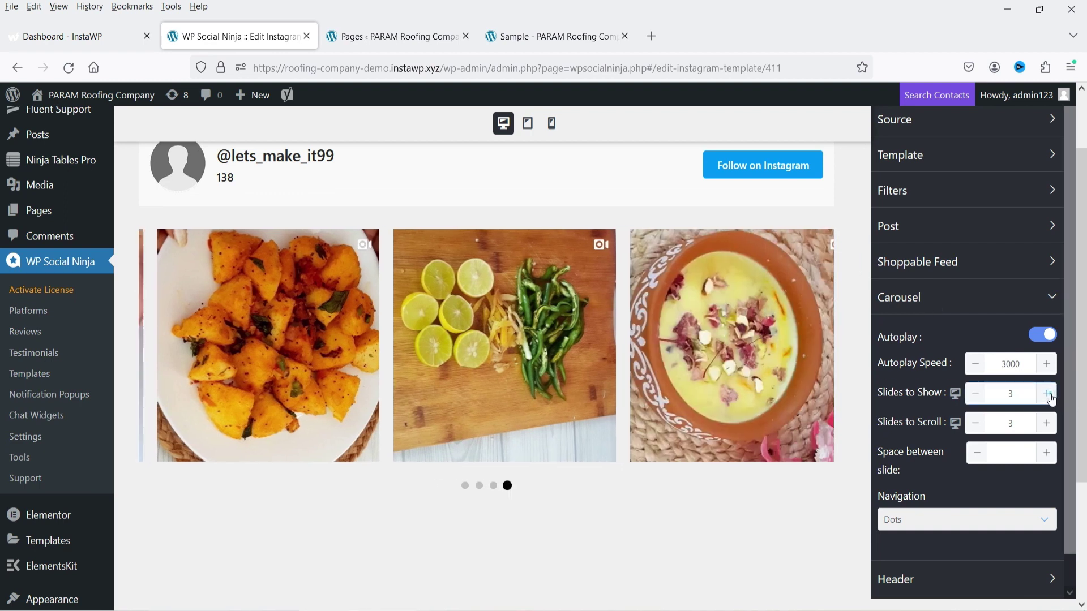
click(1046, 394)
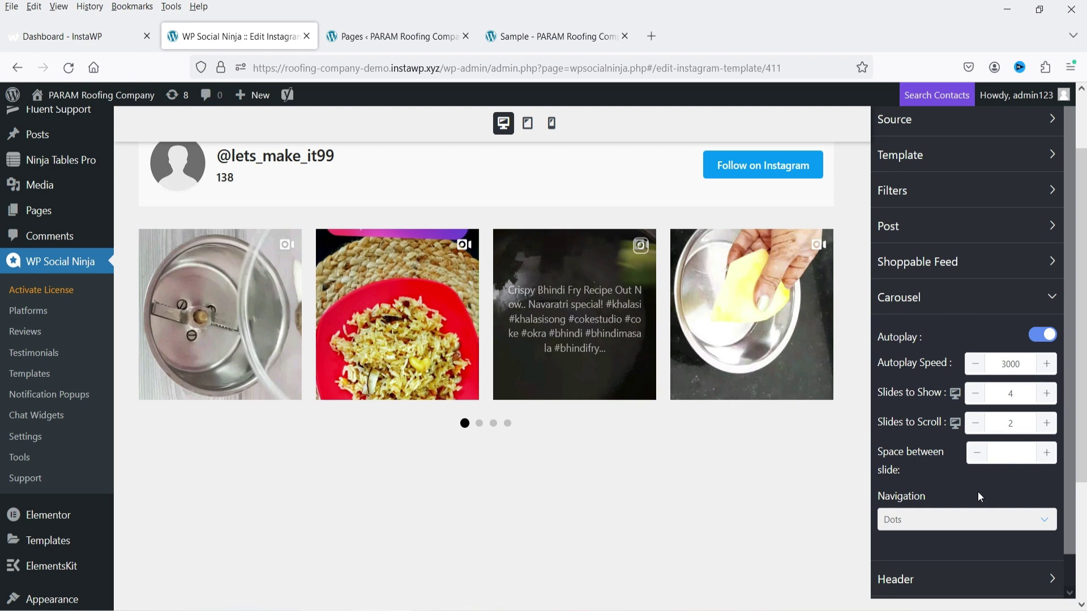
click(1012, 454)
text(10)
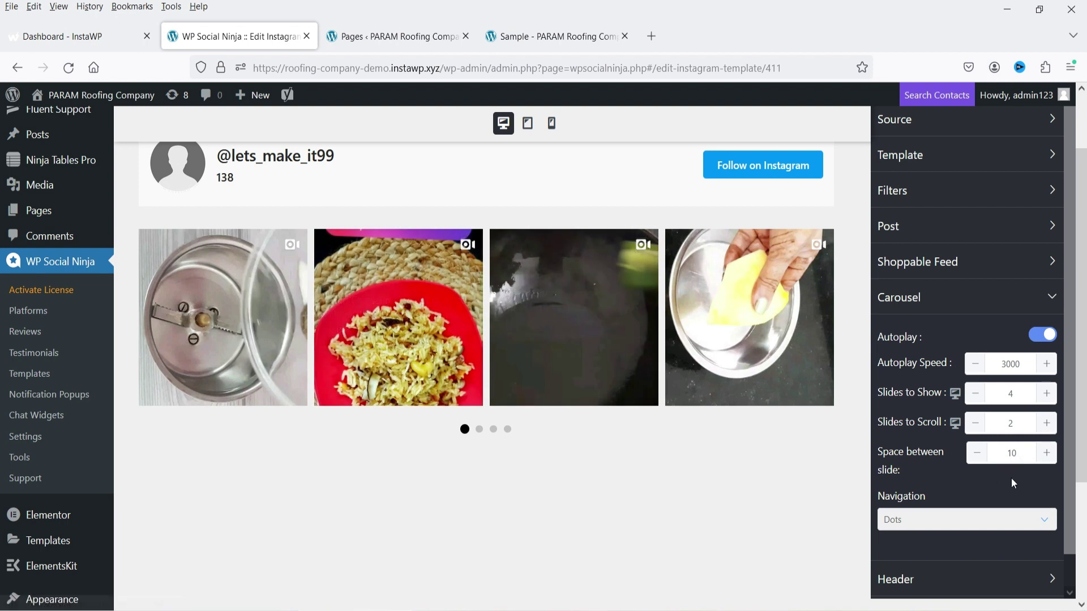
click(919, 526)
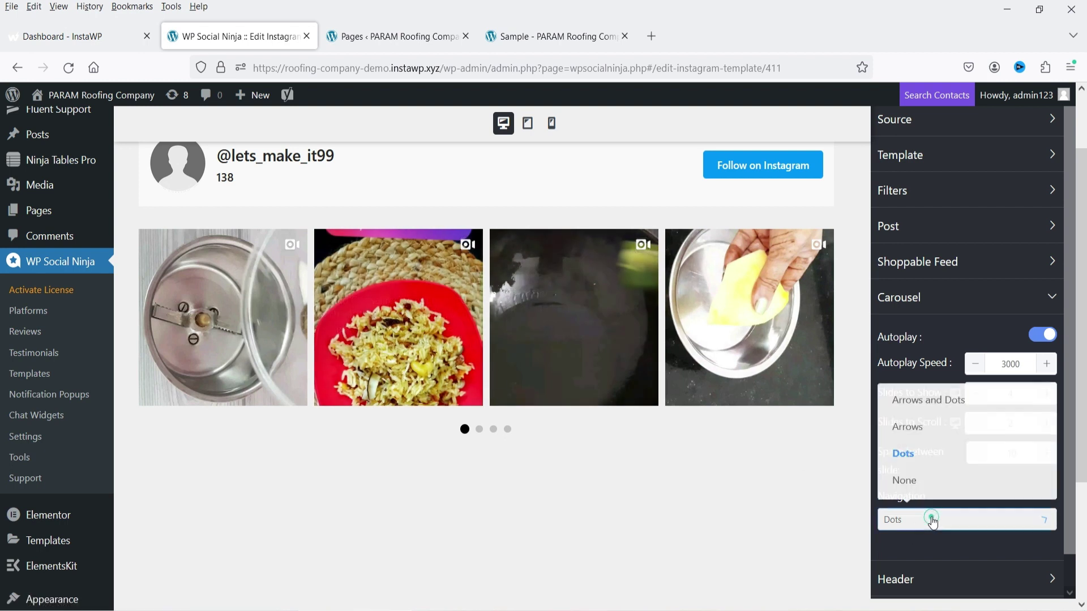
click(922, 394)
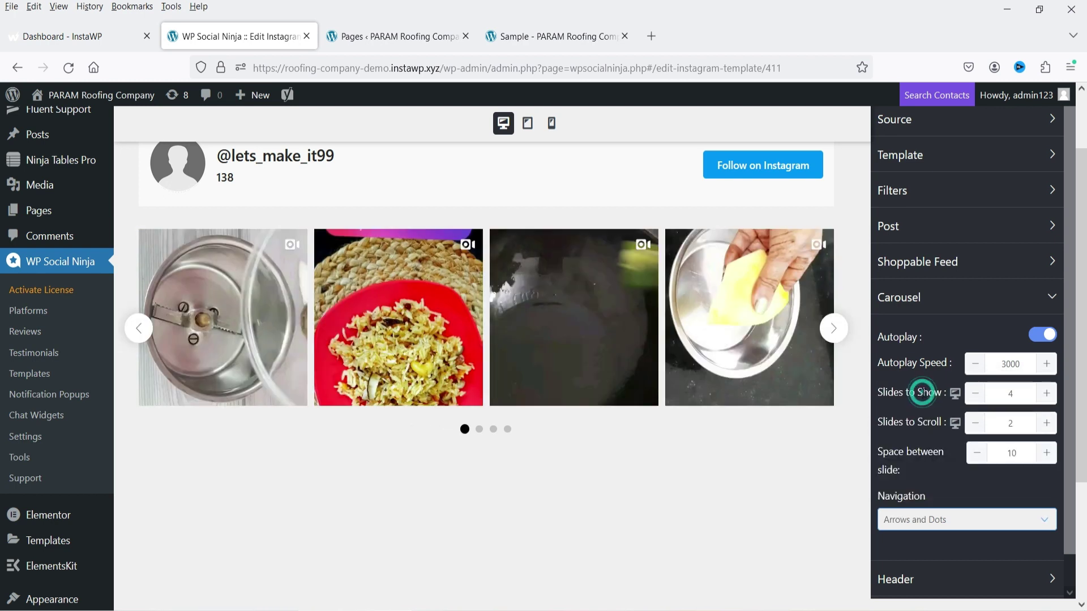
scroll(959, 464, down, 1)
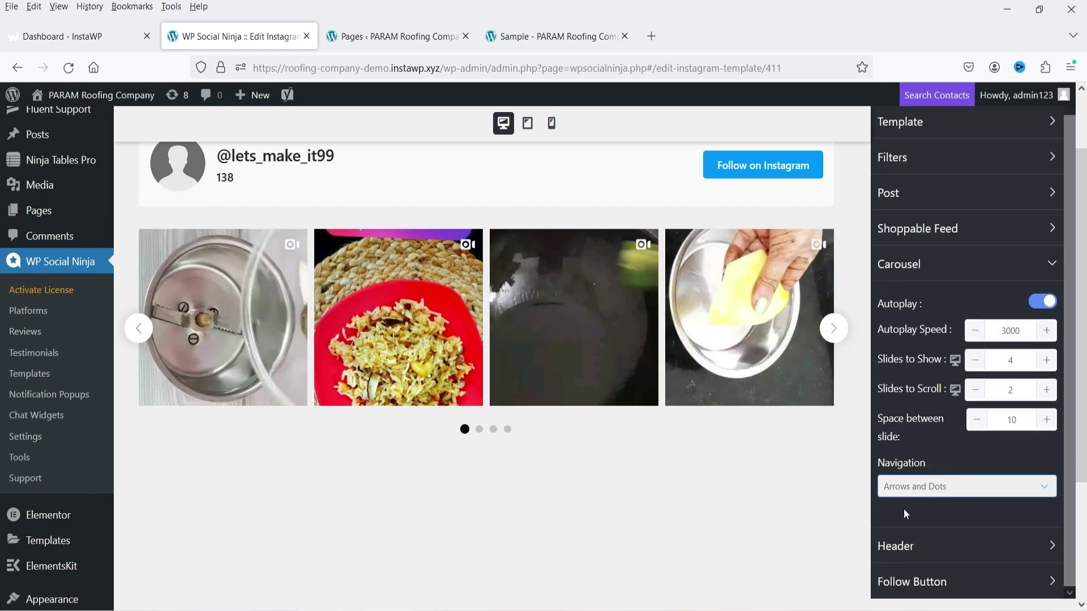
- Set the woman's portrait from the Media Library as the Custom Profile Photo
click(939, 546)
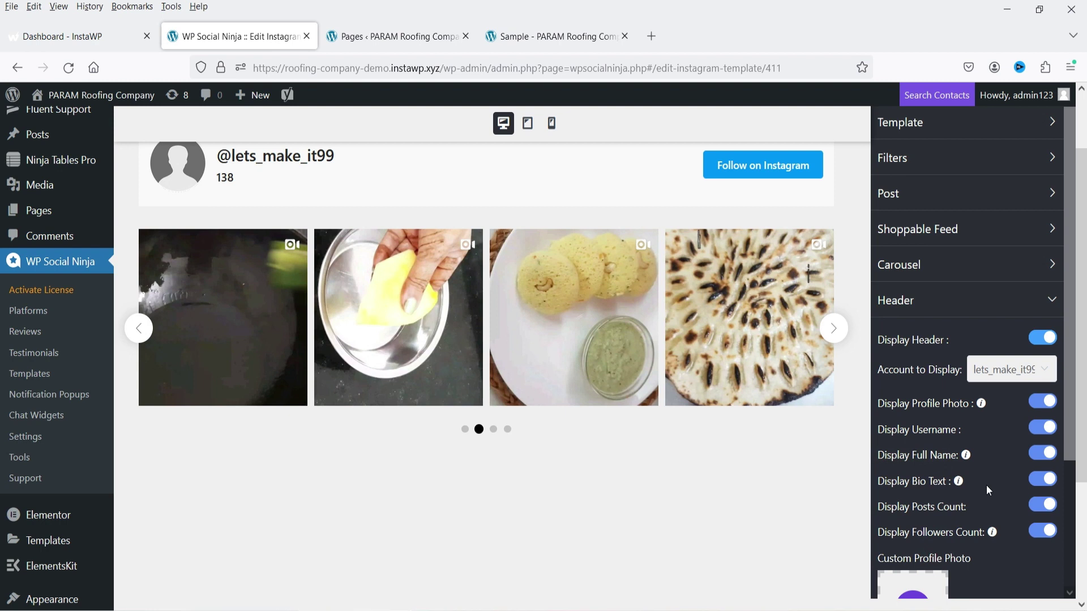
scroll(986, 485, up, 4)
scroll(1016, 461, down, 3)
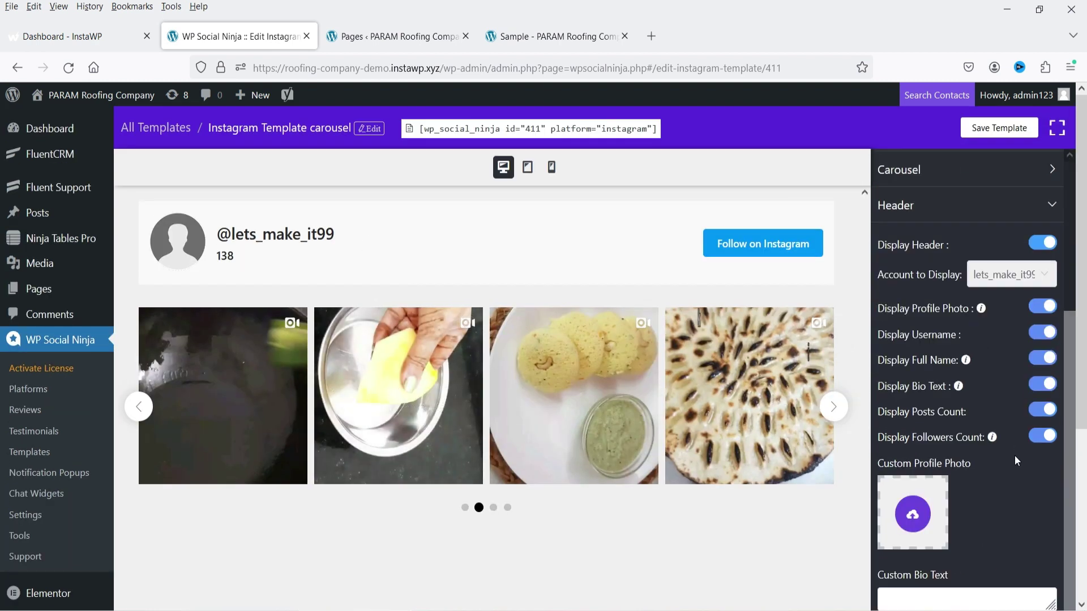
click(917, 518)
scroll(618, 380, down, 3)
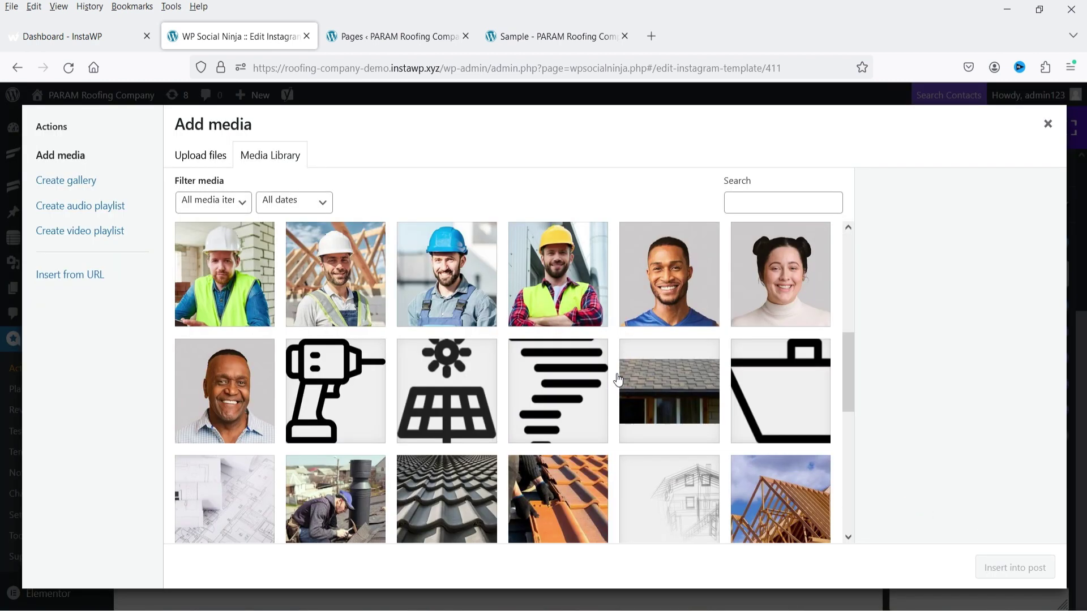
click(768, 283)
click(1015, 566)
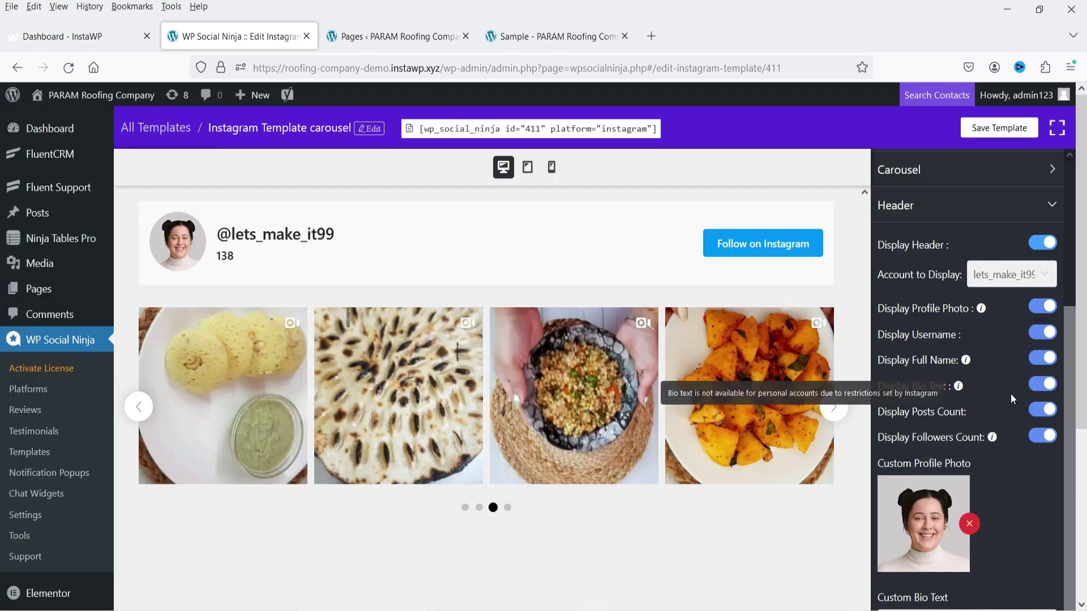
- Turn off Display Header, save the carousel template, and copy its shortcode
scroll(996, 449, up, 3)
click(1042, 319)
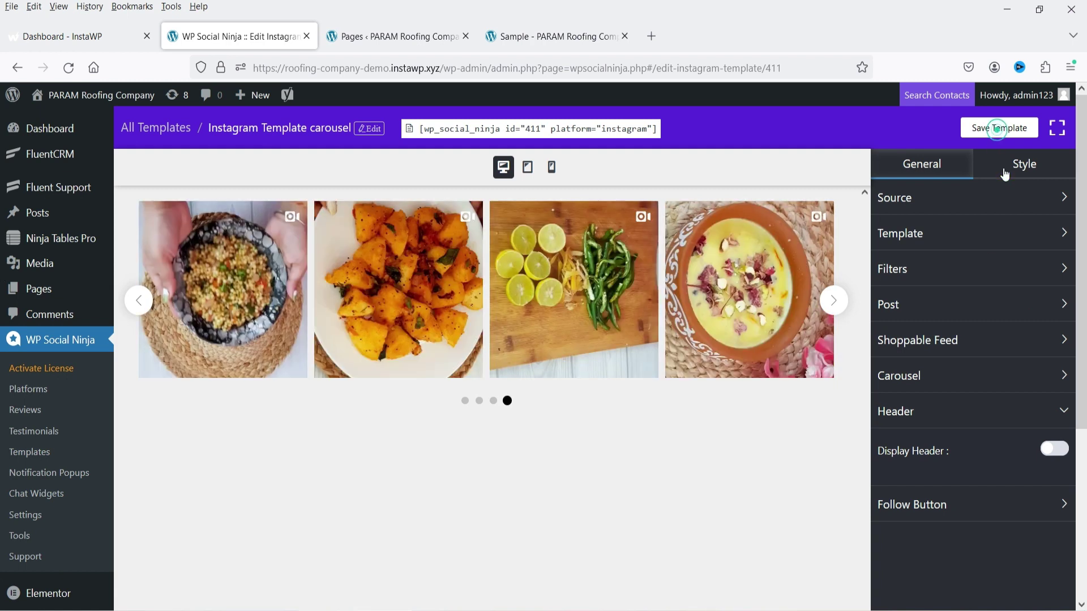
click(997, 128)
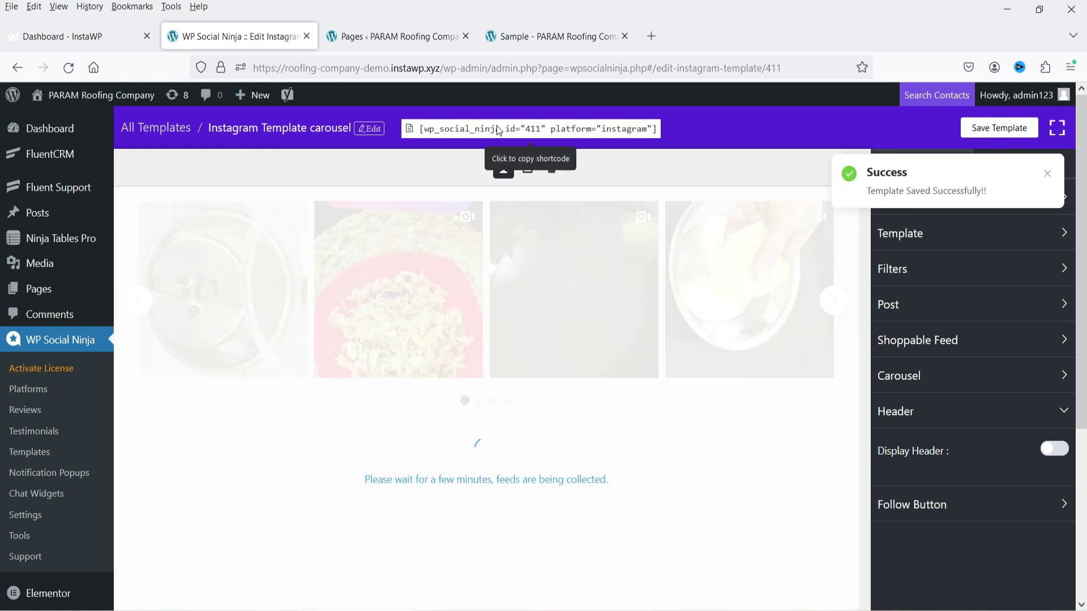
click(498, 130)
click(516, 36)
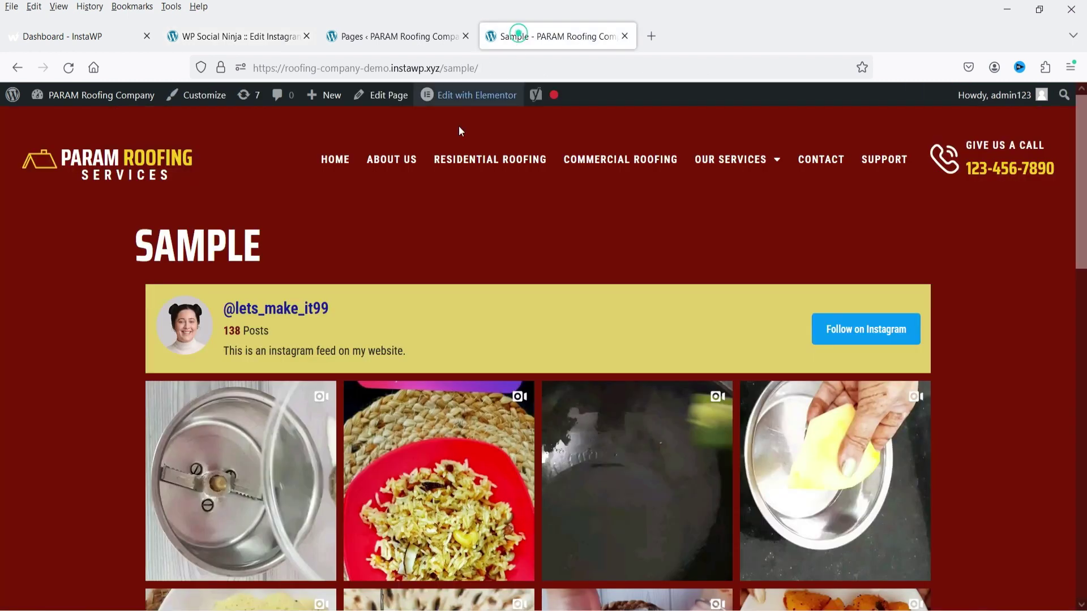
- Open the Sample page's block editor in a new tab
right_click(380, 105)
click(405, 114)
key(ctrl+Tab)
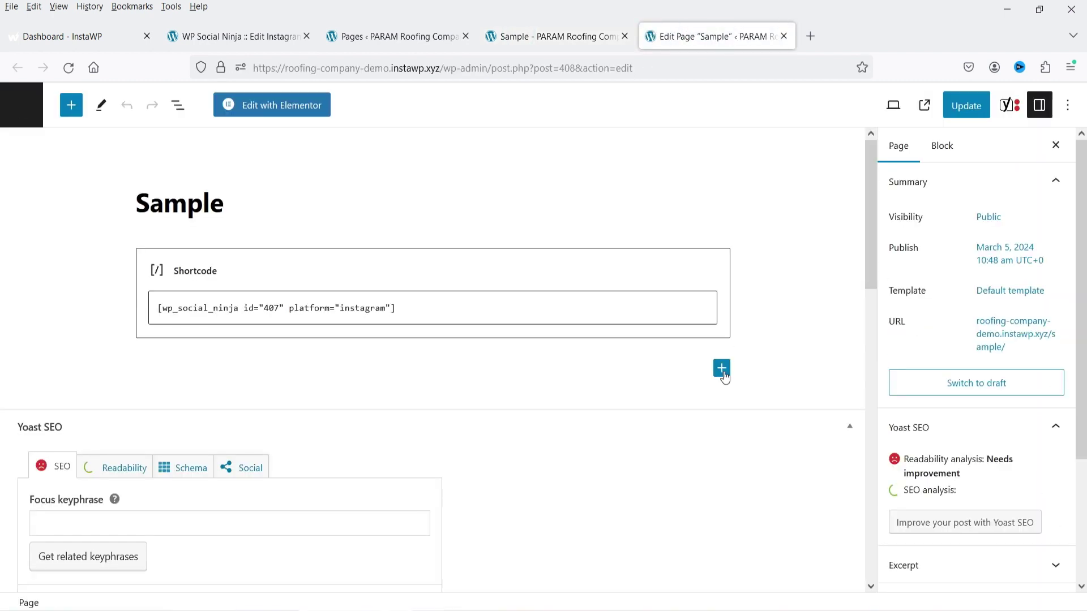
- Add a Shortcode block with the id 411 feed shortcode, update the page, and reload Sample
click(722, 371)
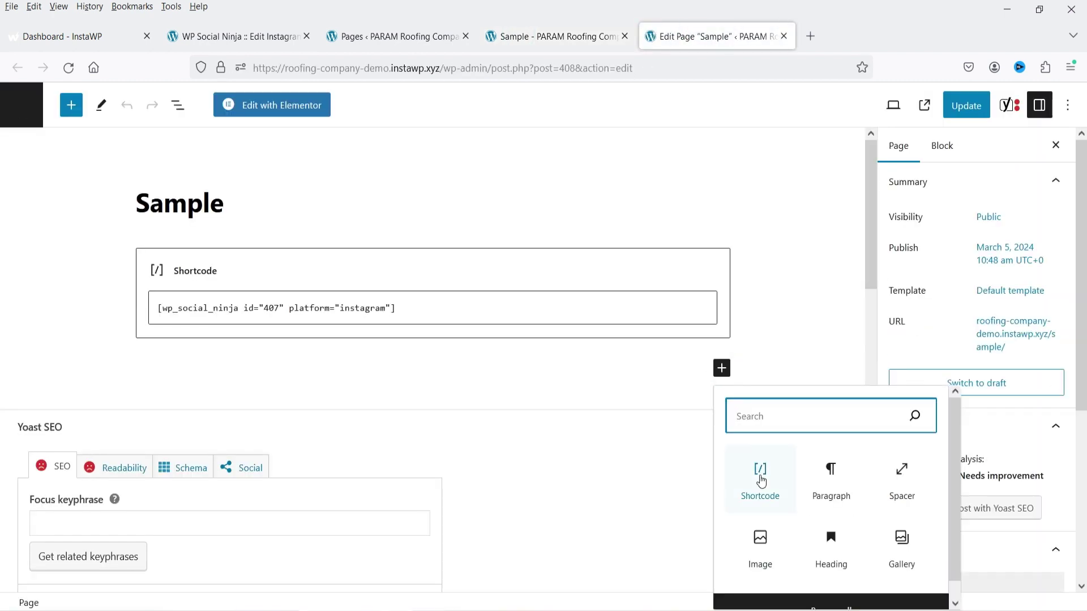
click(759, 476)
key(ctrl+v)
click(982, 112)
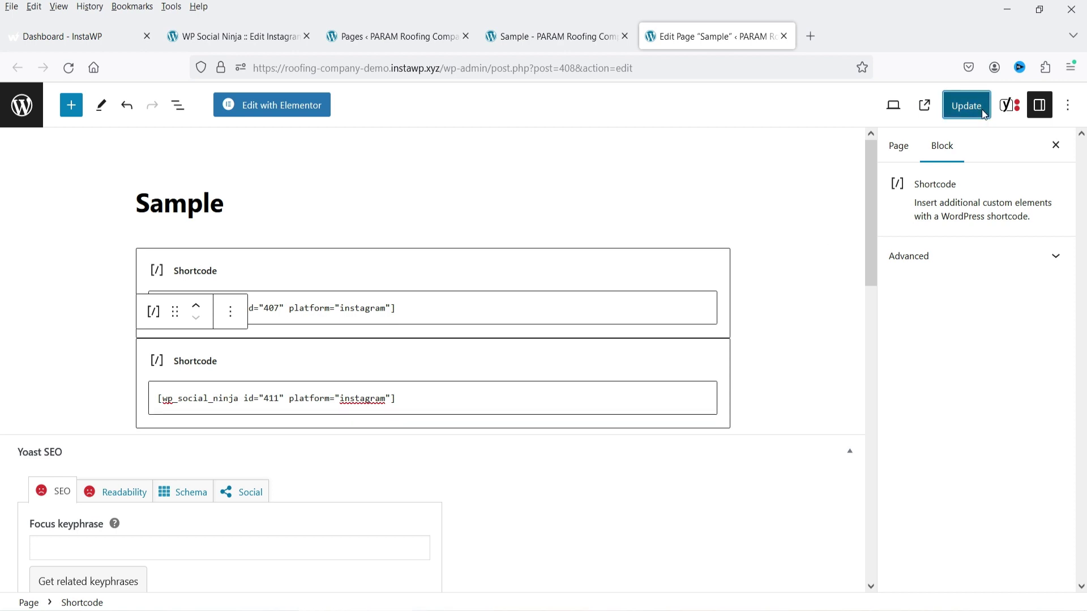
click(558, 36)
click(68, 67)
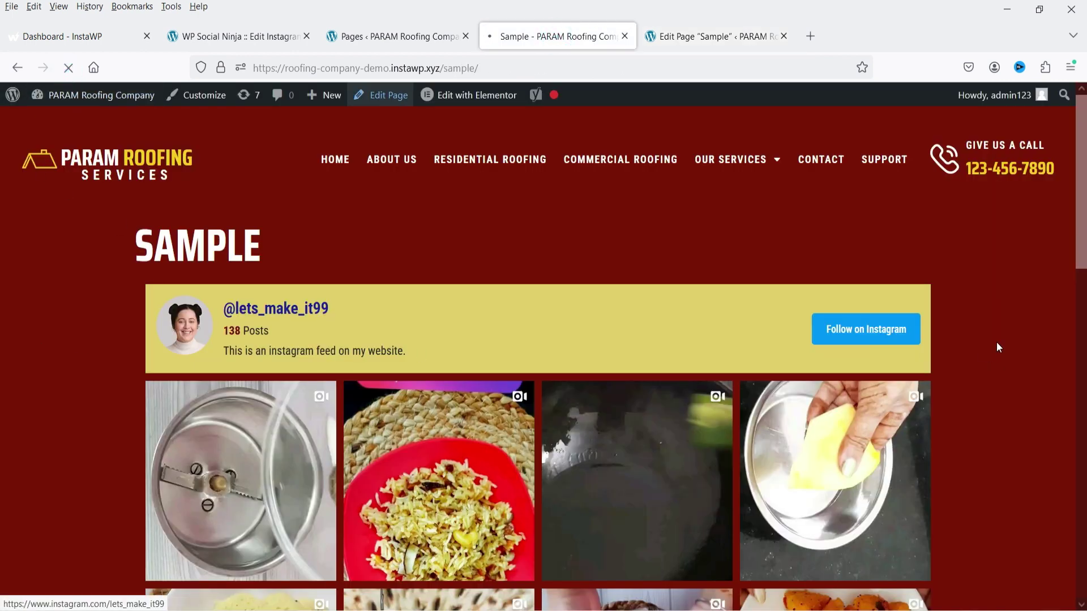
- Page the Sample page's Instagram carousel forward twice, view a photo's post, then return to the editor
scroll(1067, 330, down, 10)
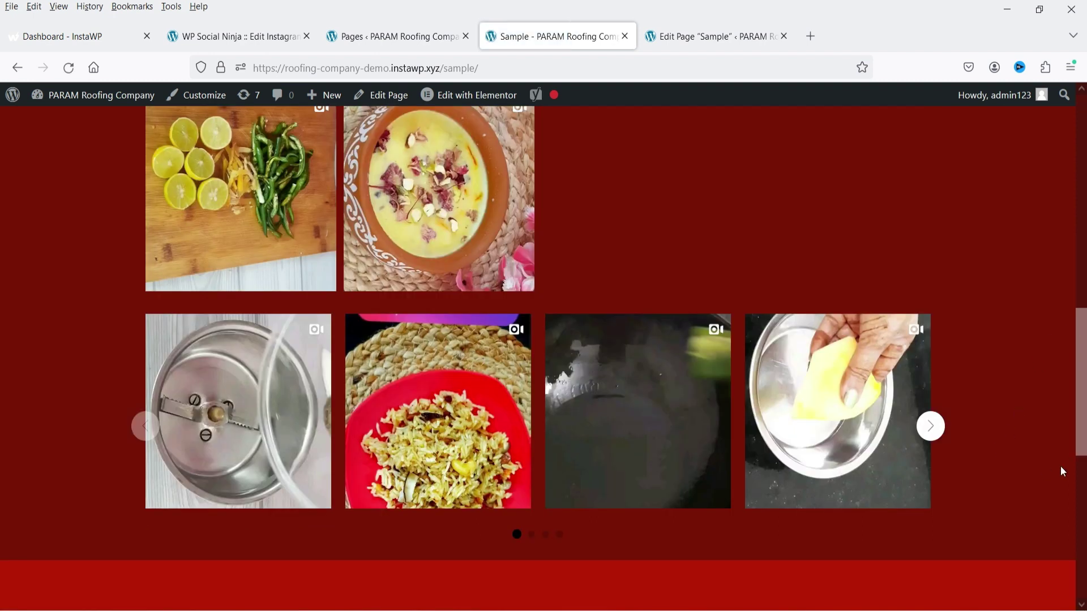
click(935, 437)
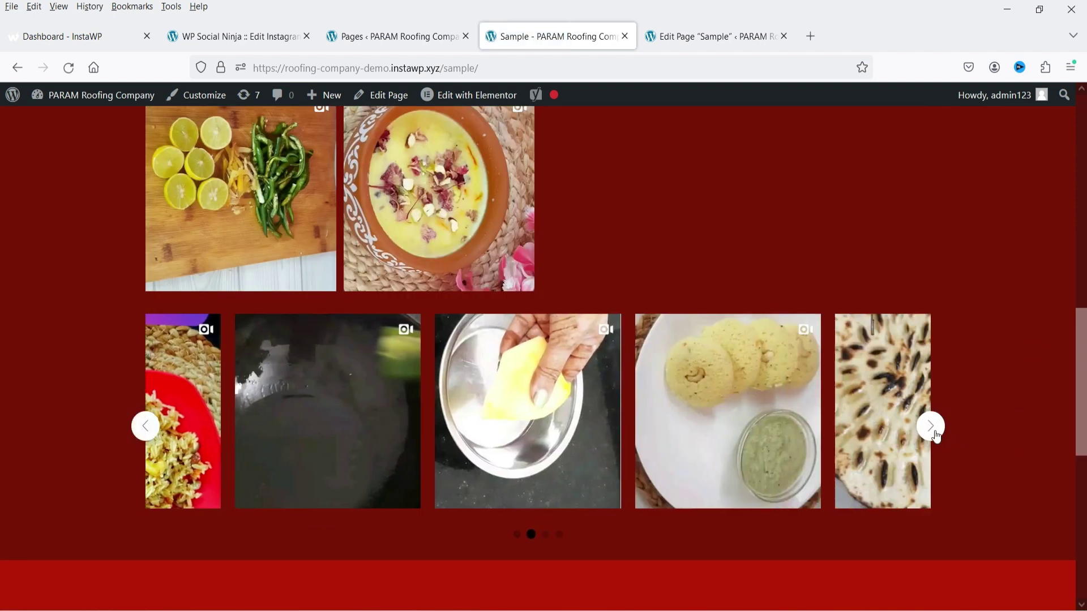
click(931, 427)
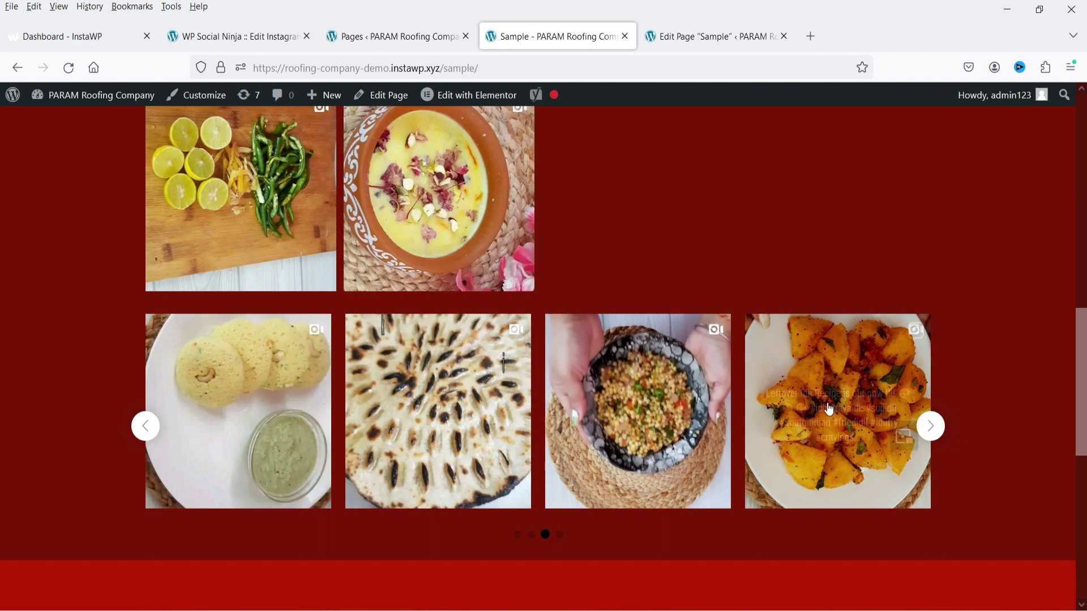
click(834, 410)
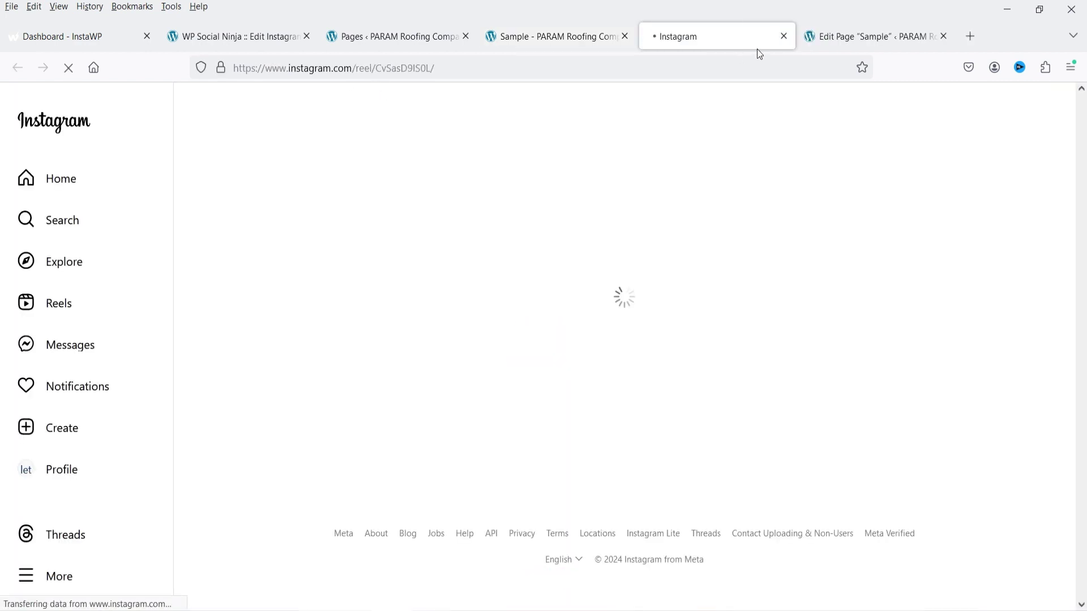
click(783, 37)
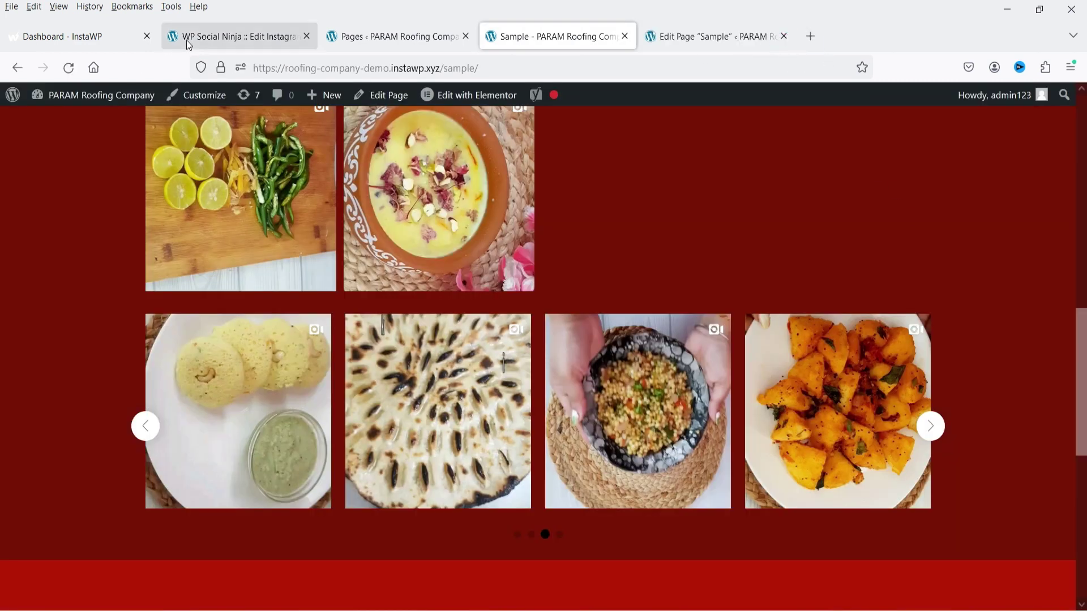
click(232, 36)
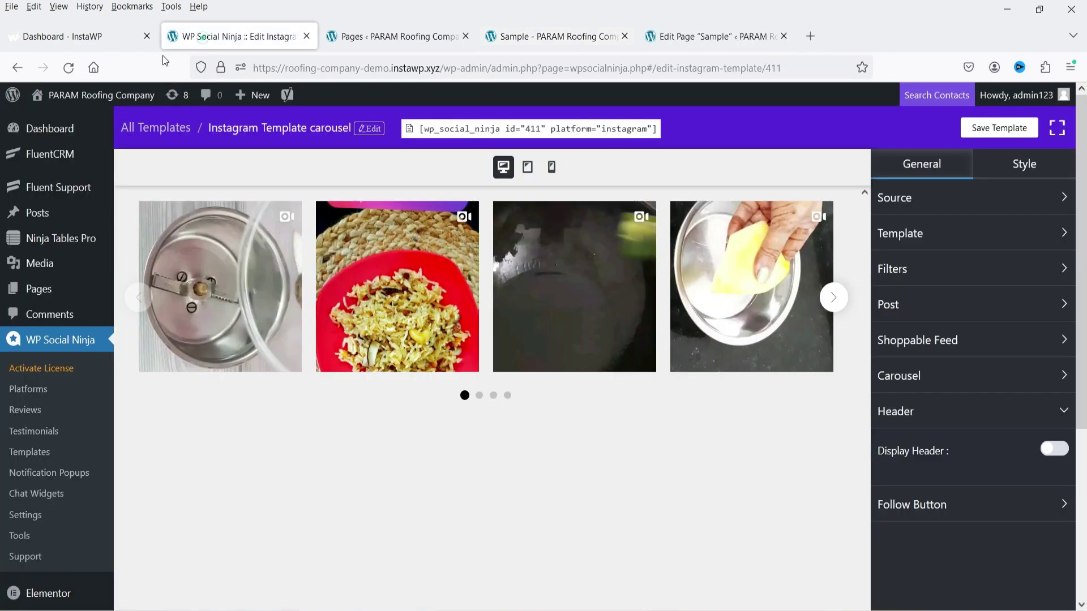
- Set Post > Open Post In to 'Open in Popup Box', save the template, and reload Sample
click(949, 314)
click(934, 371)
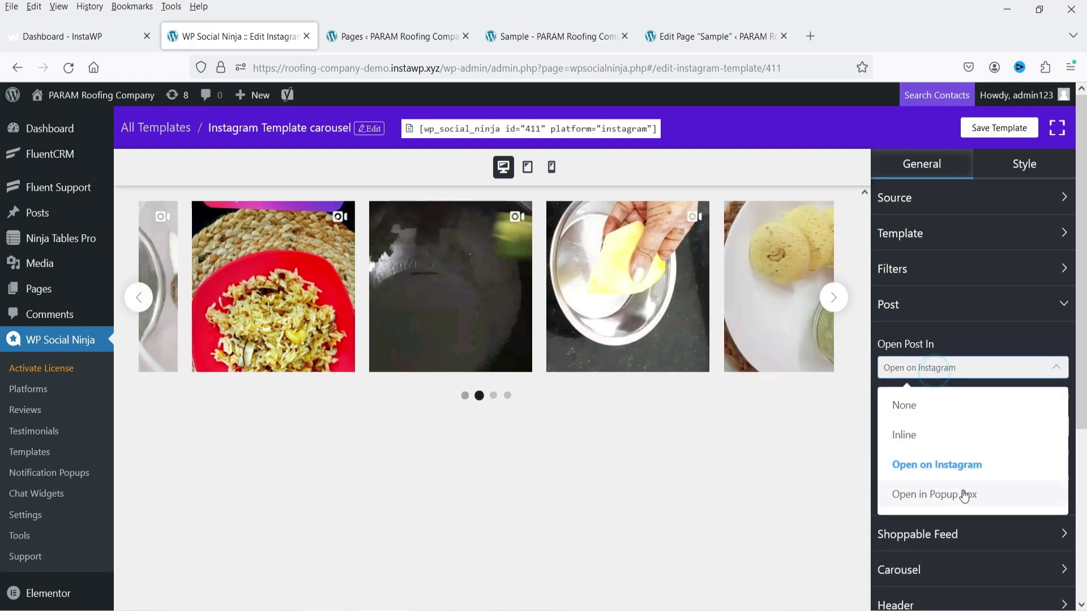
click(964, 494)
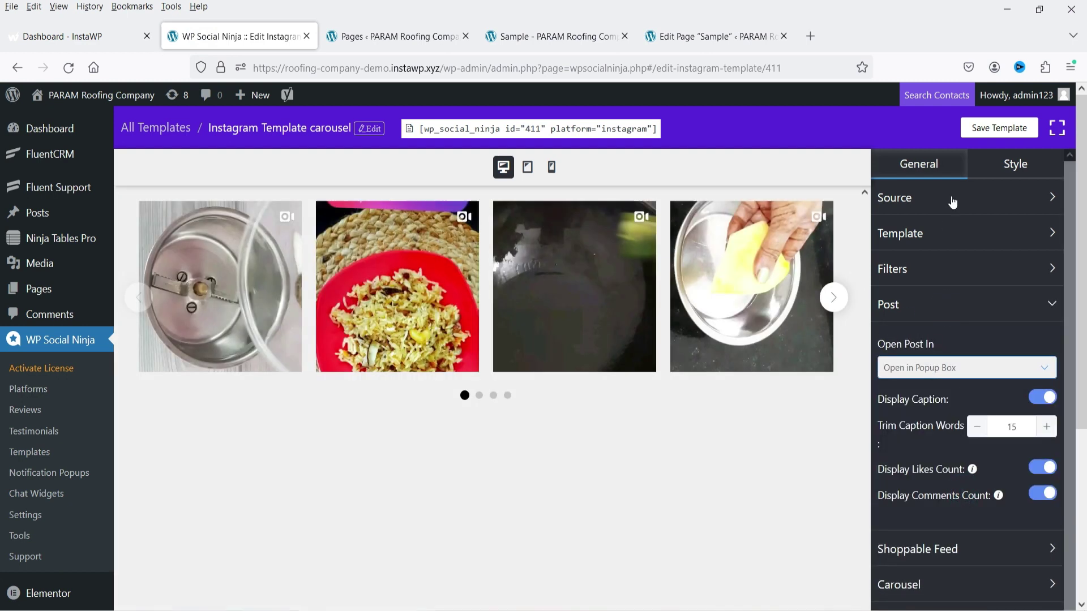
click(984, 134)
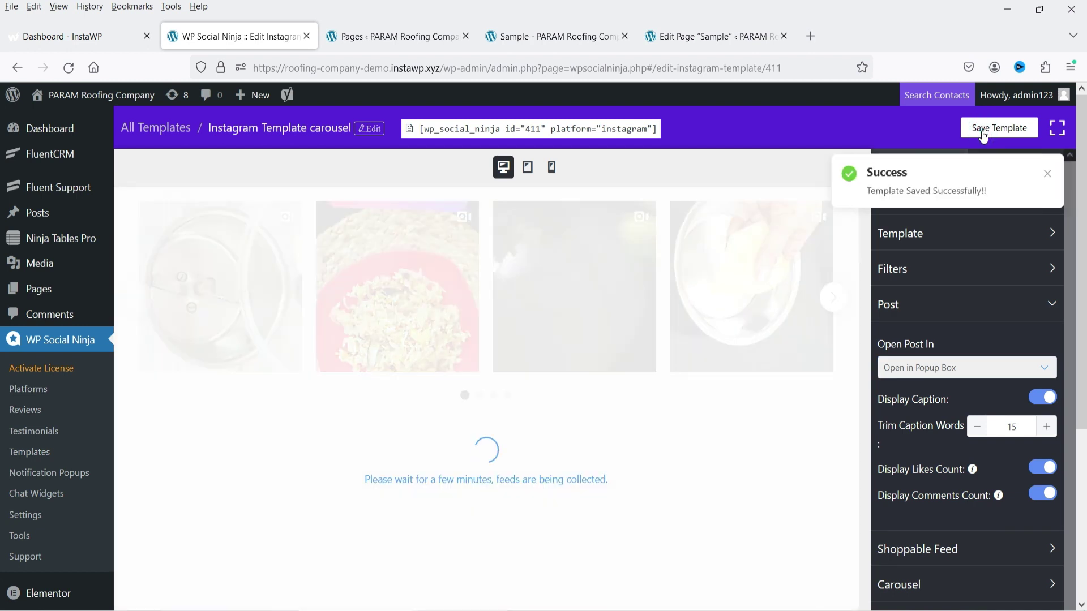
click(533, 36)
click(69, 68)
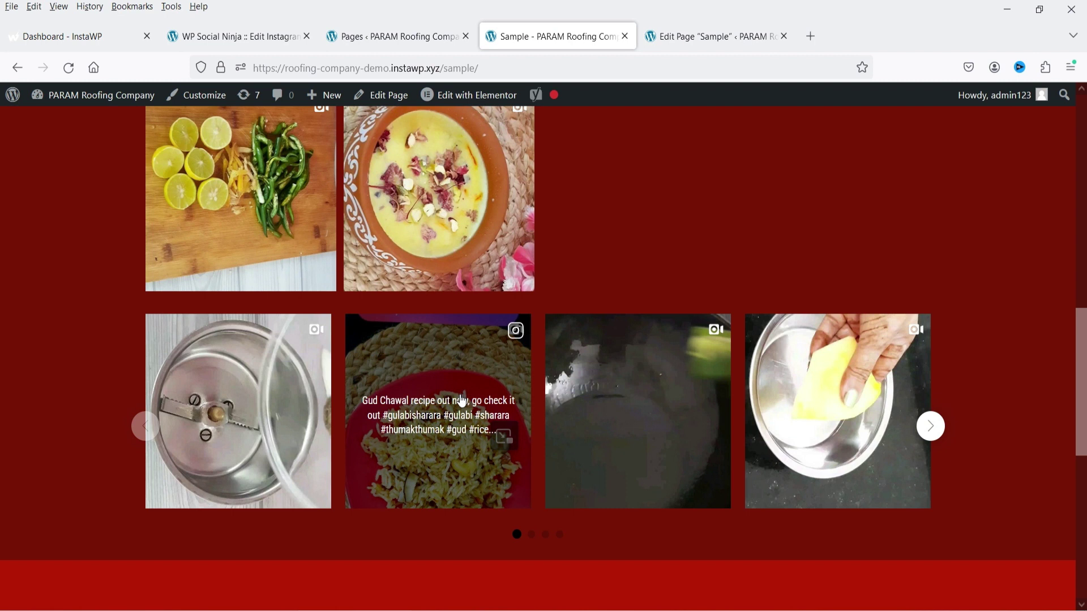
- Open the Pumpkin Raita post in its popup, close it, and return to the template editor
click(429, 399)
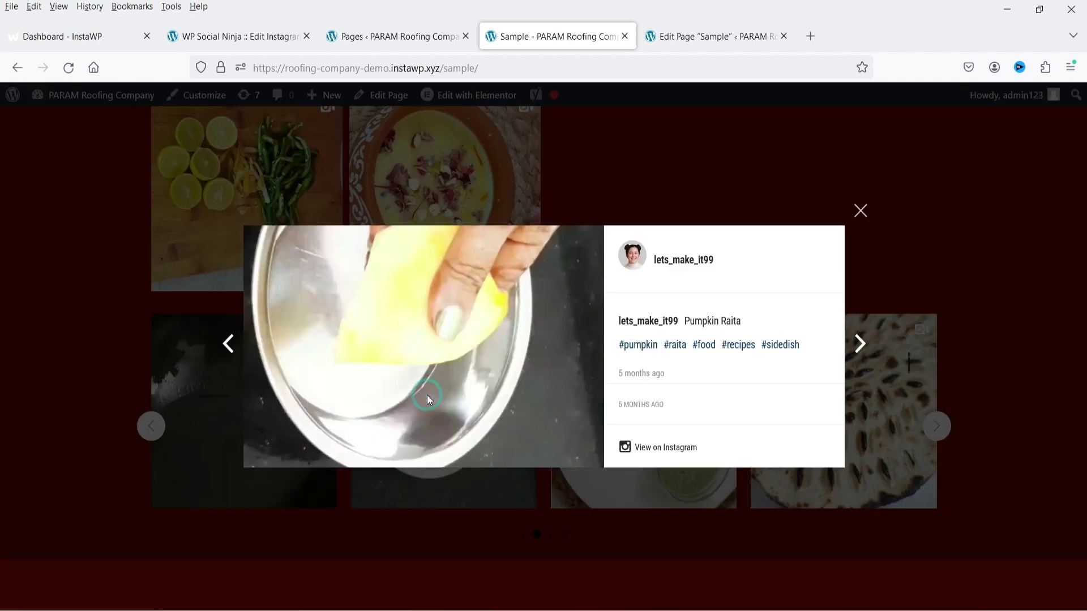
click(862, 211)
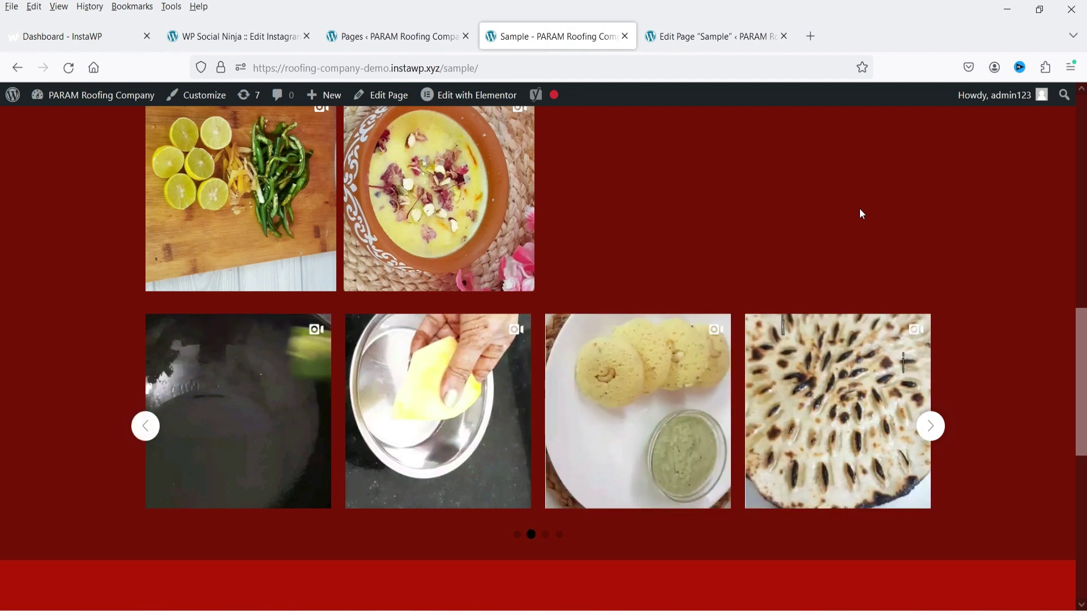
scroll(650, 251, up, 4)
scroll(542, 303, down, 4)
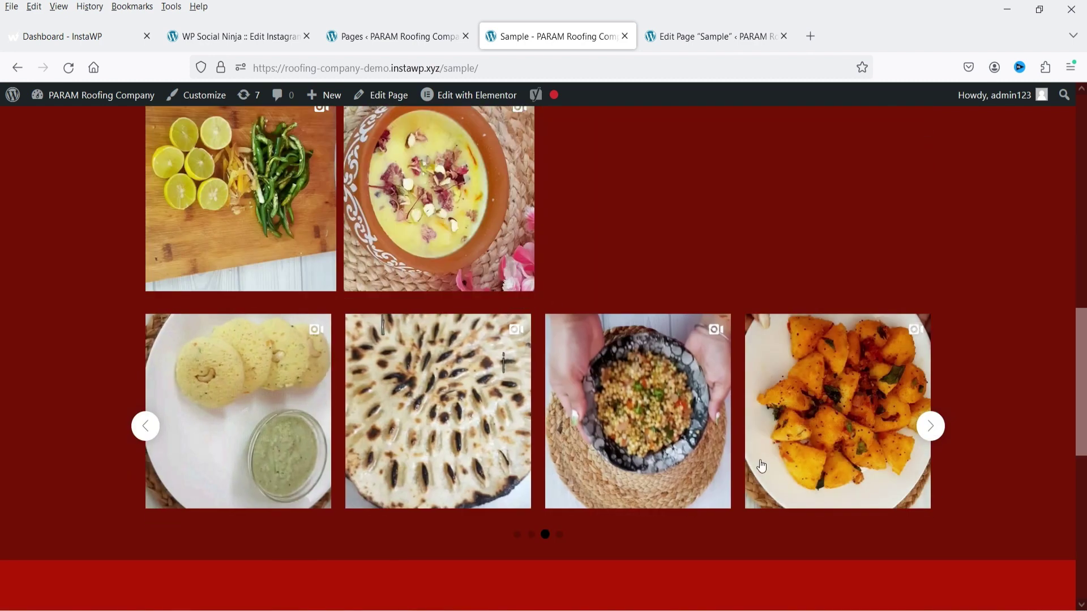
click(239, 44)
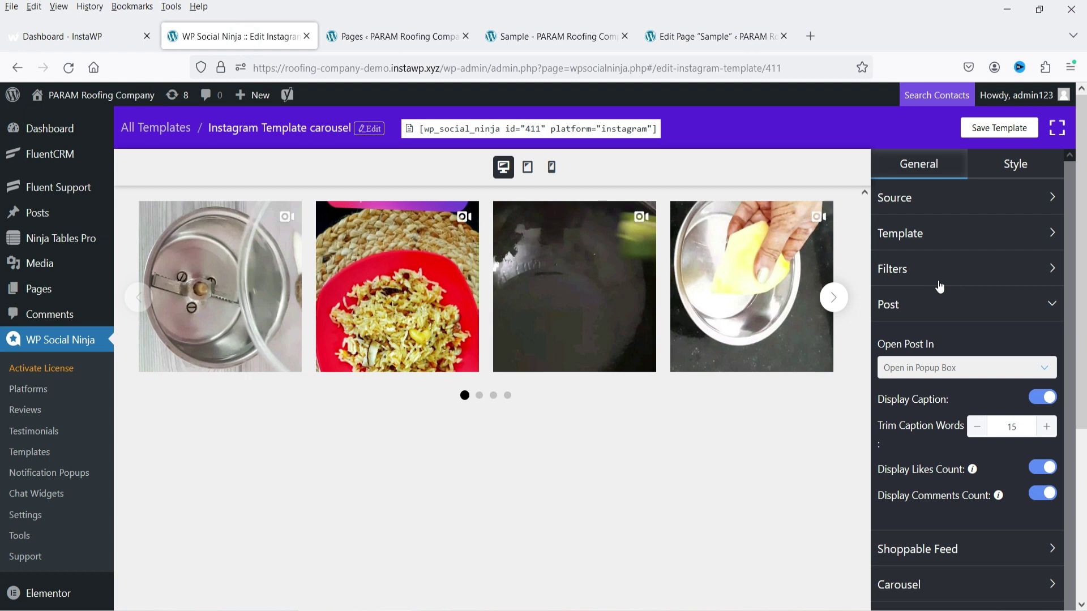
- Switch the template's Layout Type to Masonry and review the preview
click(917, 234)
click(919, 295)
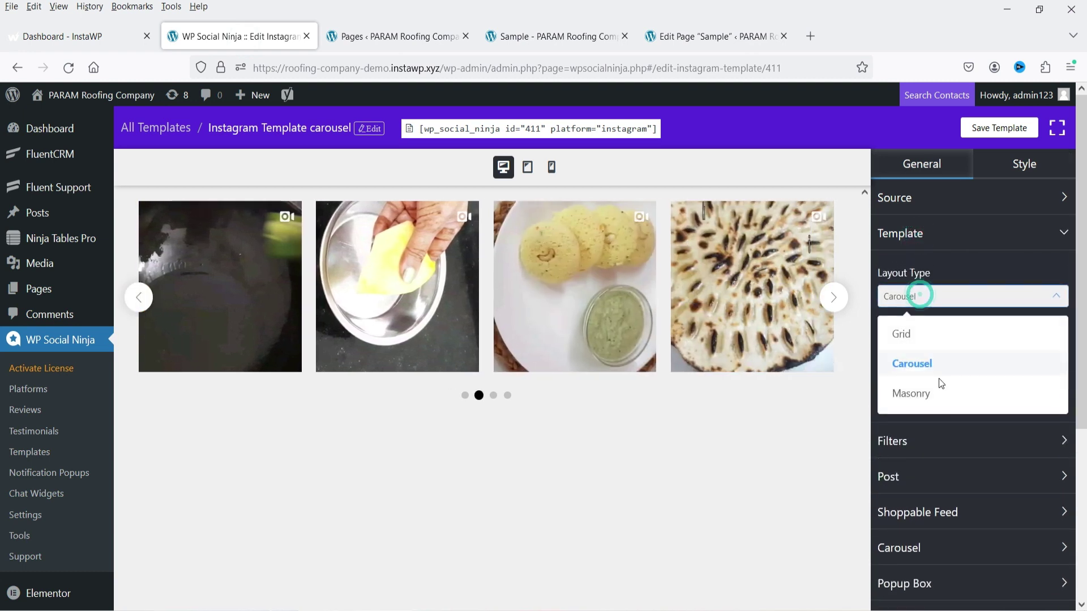
click(936, 392)
scroll(712, 346, down, 5)
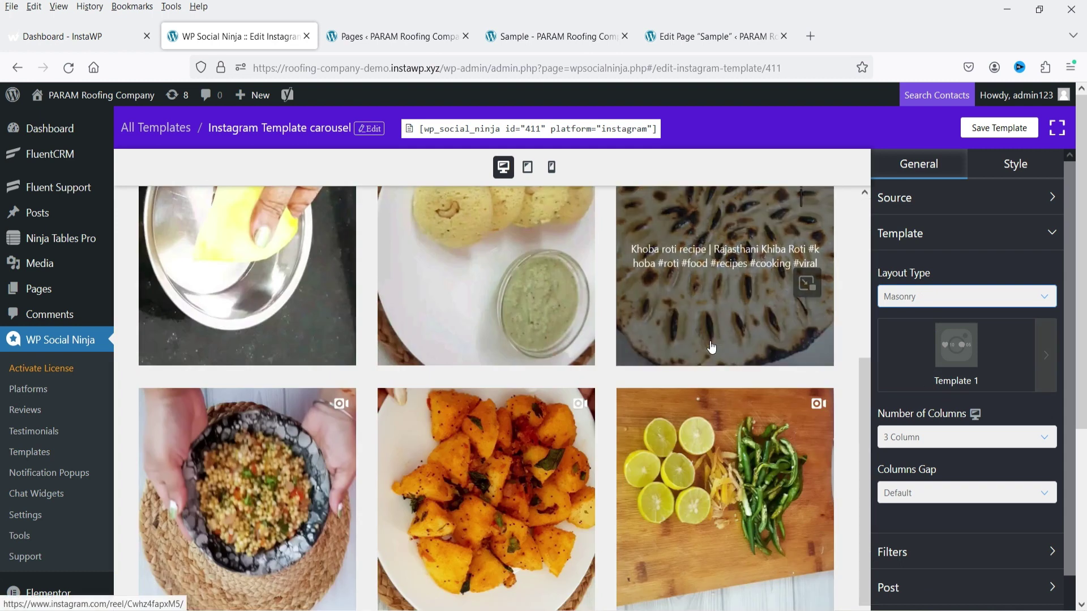
scroll(712, 351, down, 3)
scroll(463, 497, up, 8)
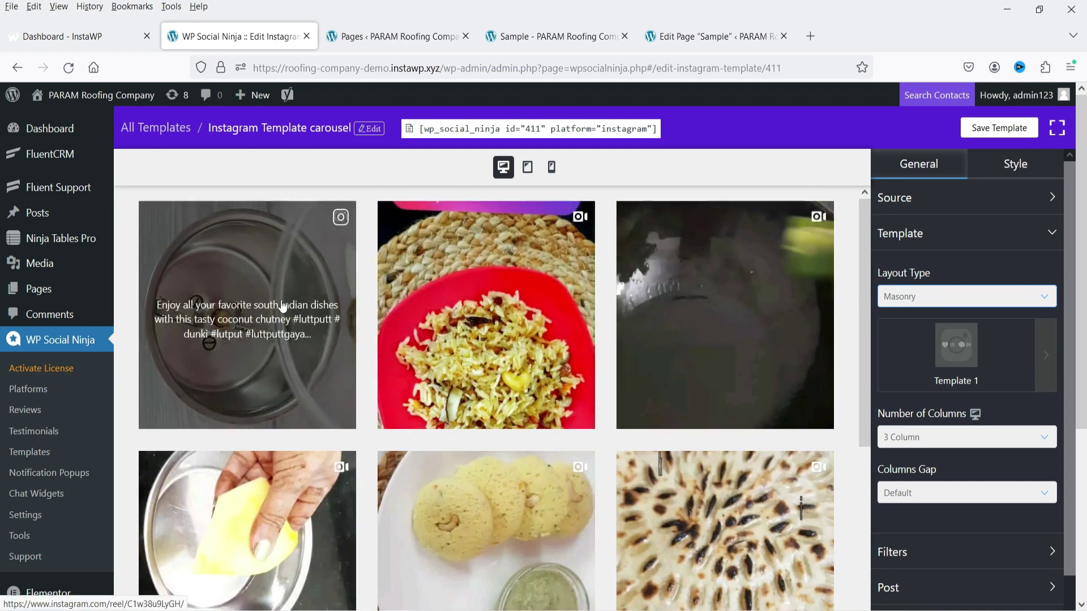
- Set the Layout Type back to Carousel and bring up the Sample page
click(946, 305)
click(944, 365)
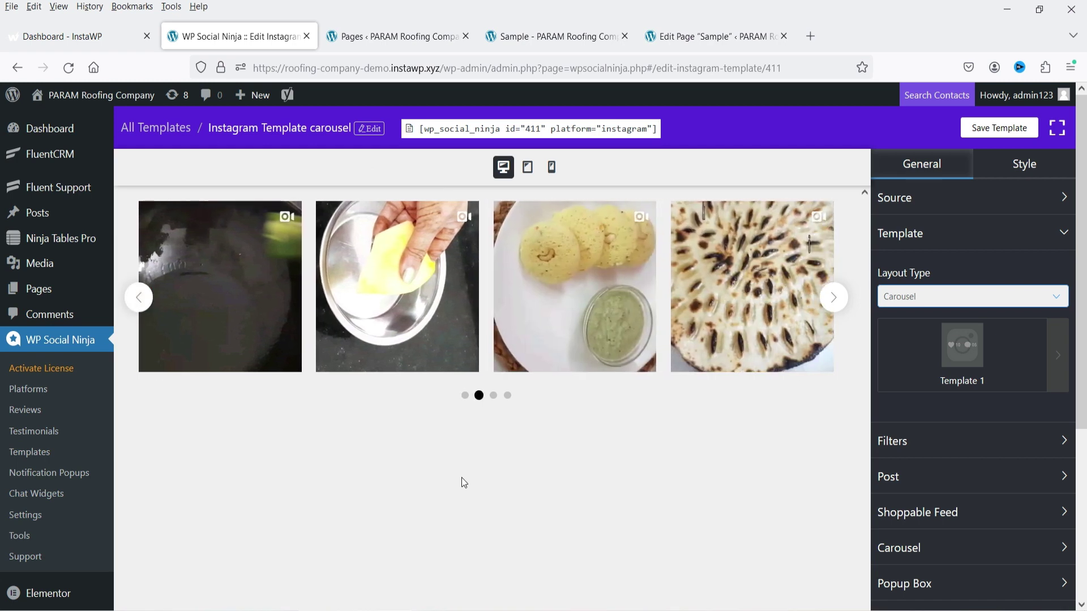
click(558, 45)
scroll(1002, 224, up, 6)
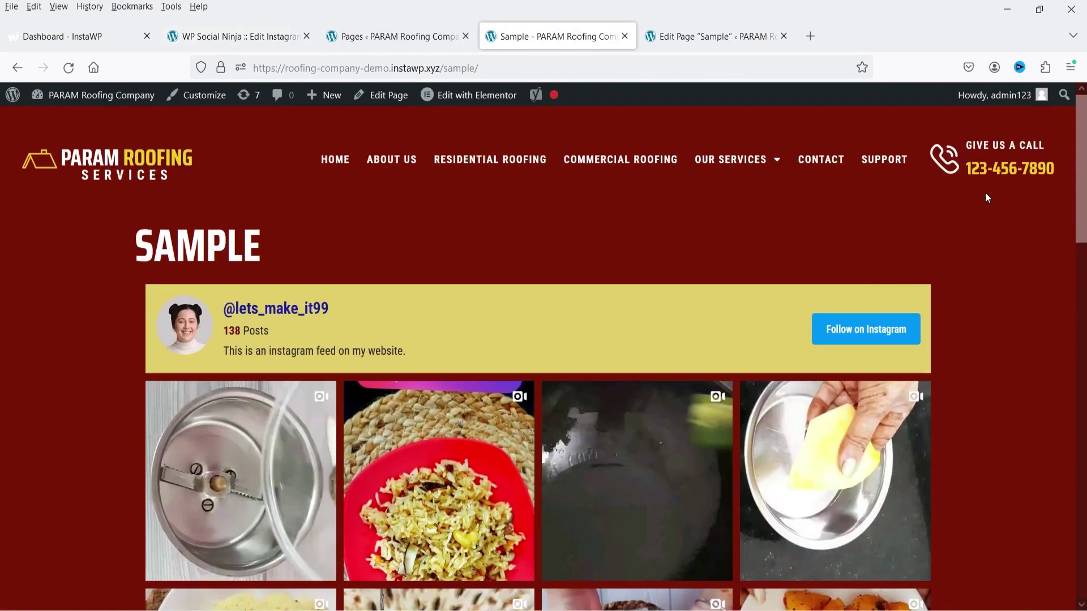